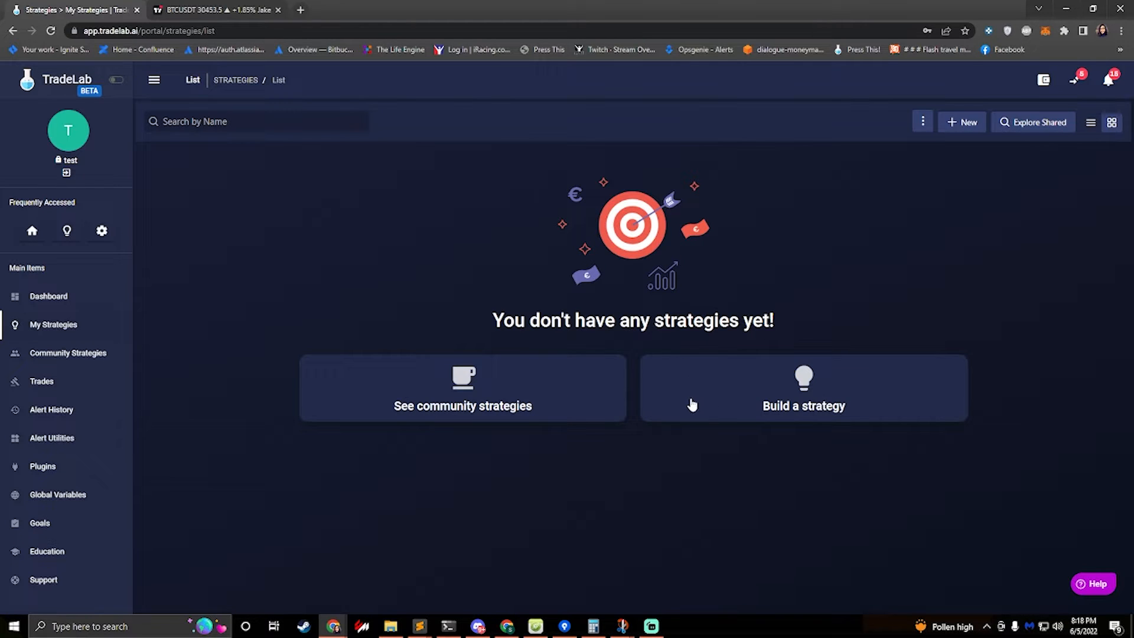
# Build a new strategy and name it Simple RSI
pyautogui.click(718, 397)
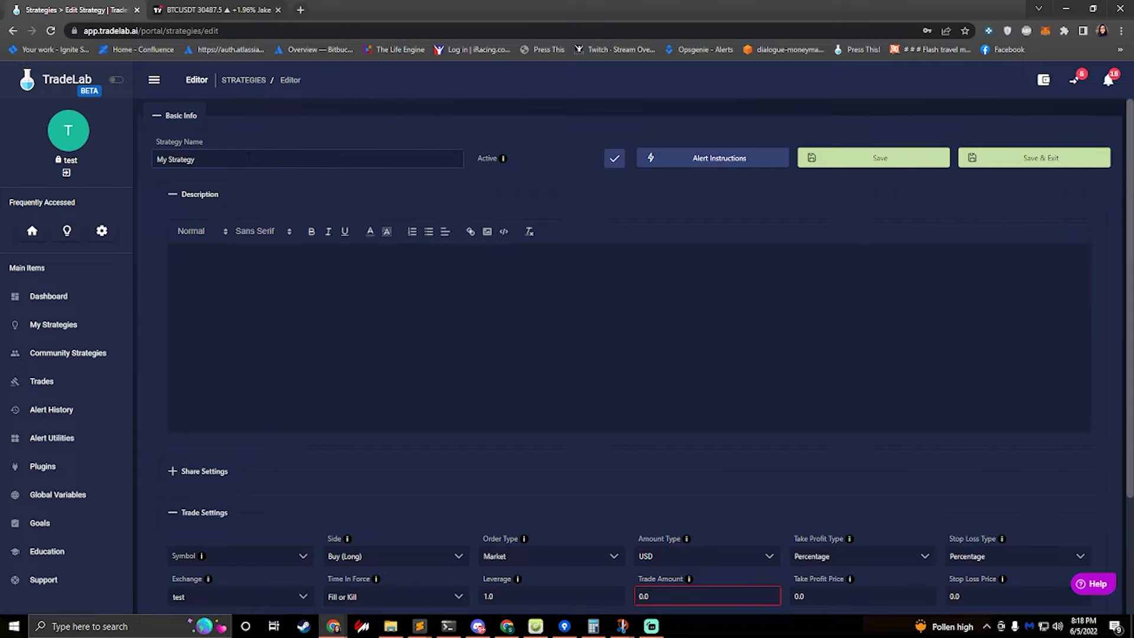
pyautogui.moveTo(218, 160); pyautogui.dragTo(107, 152)
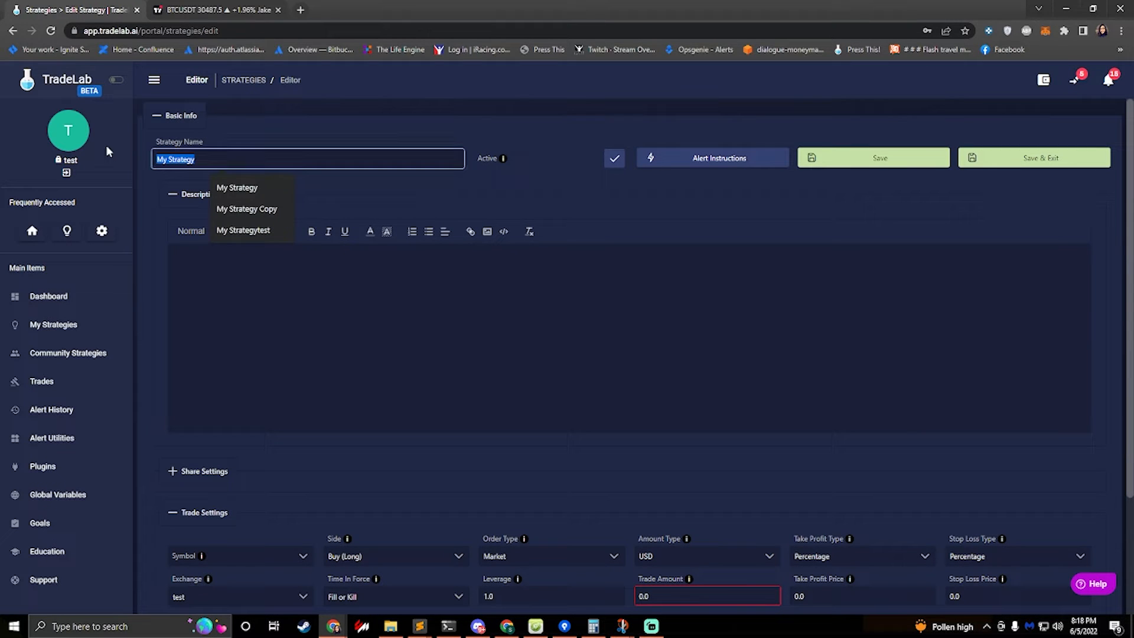
pyautogui.write('Simple RSI')
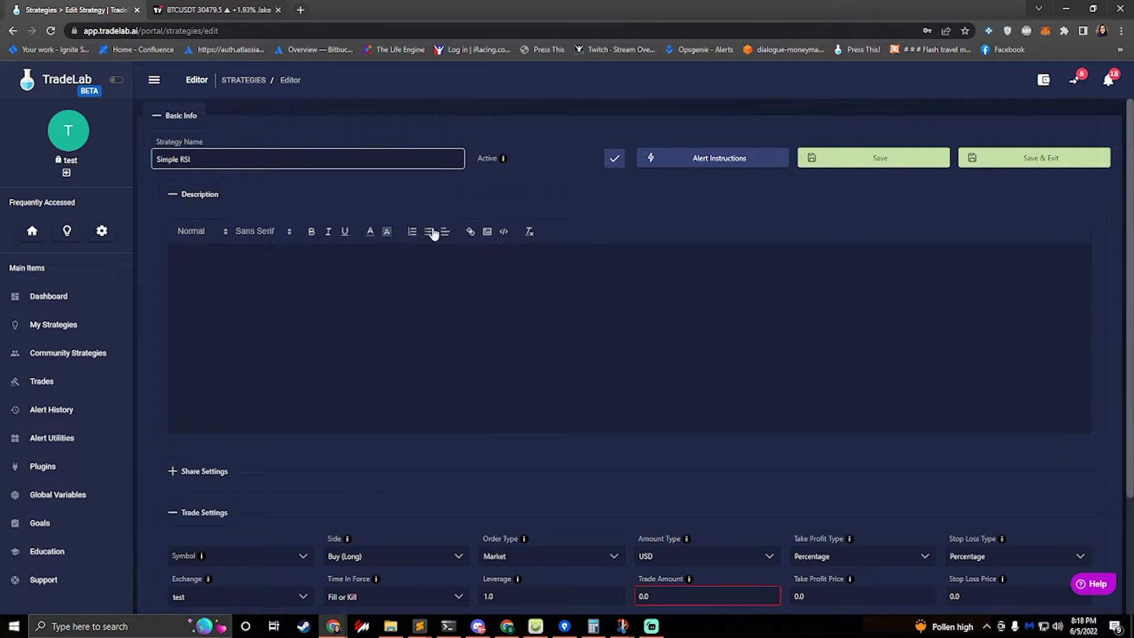
# Set the strategy's trading symbol to BTCUSDT
pyautogui.scroll(-1, 269, 520)
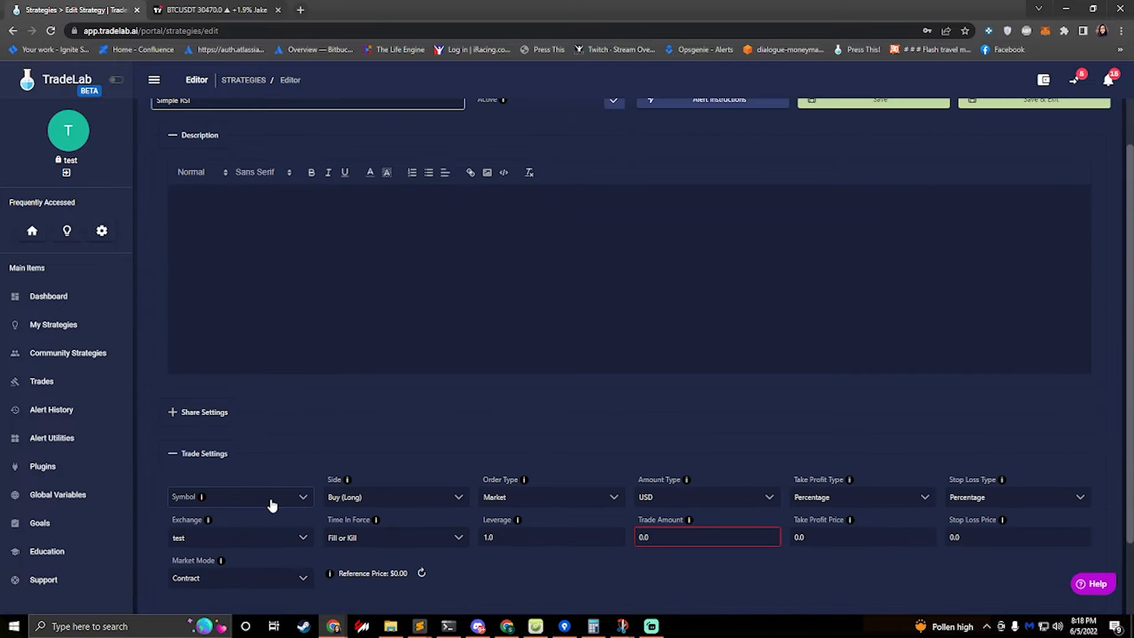
pyautogui.click(259, 503)
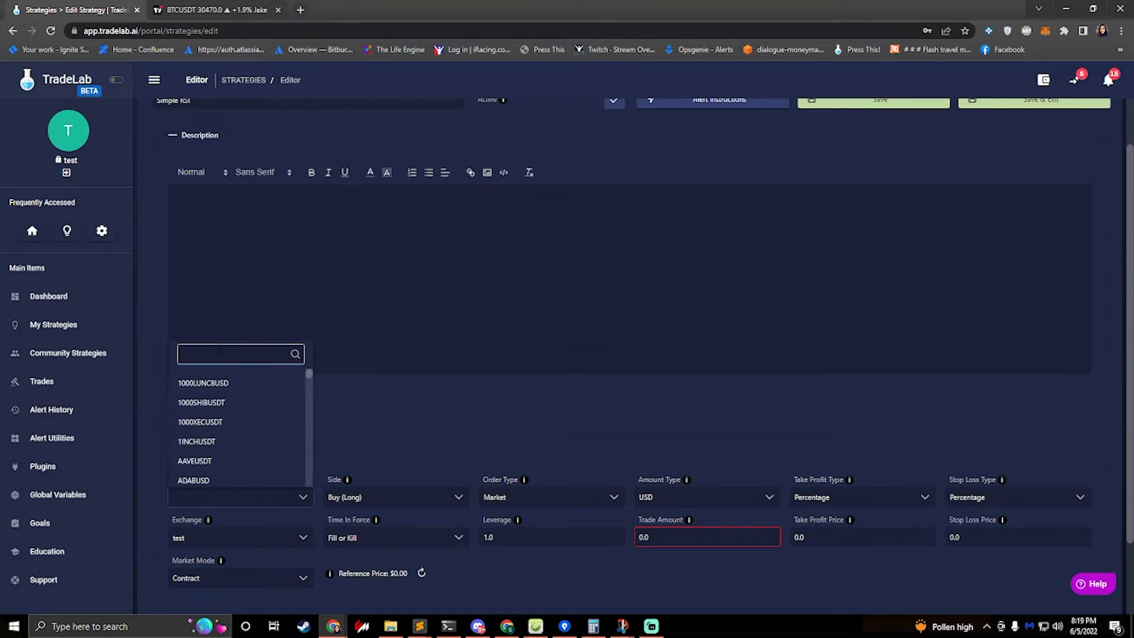
pyautogui.write('BTC')
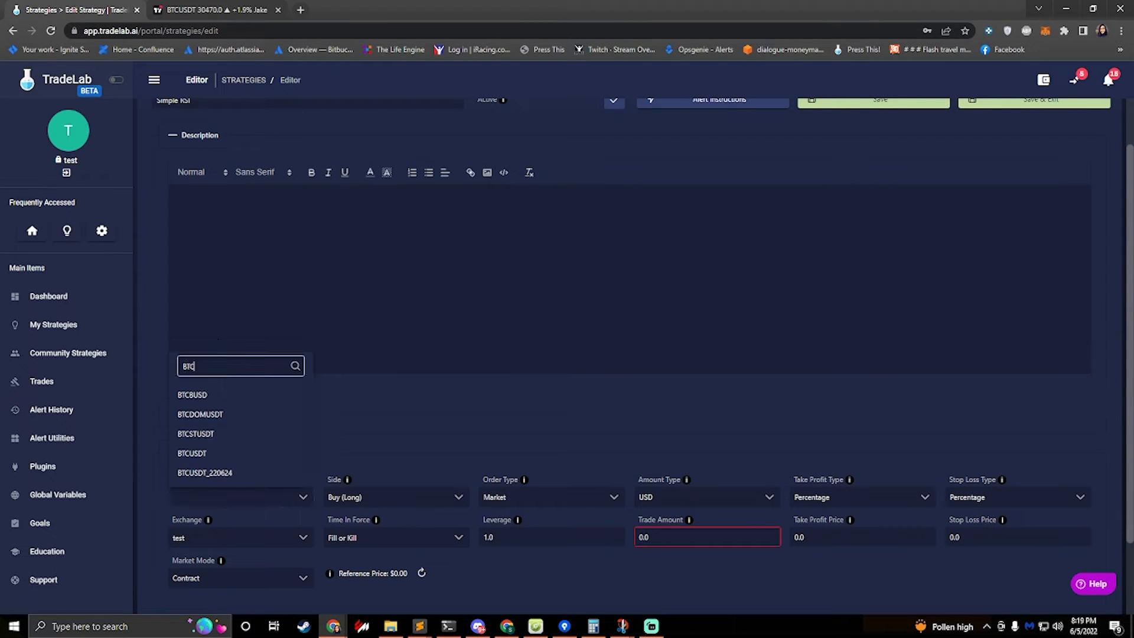
pyautogui.click(193, 454)
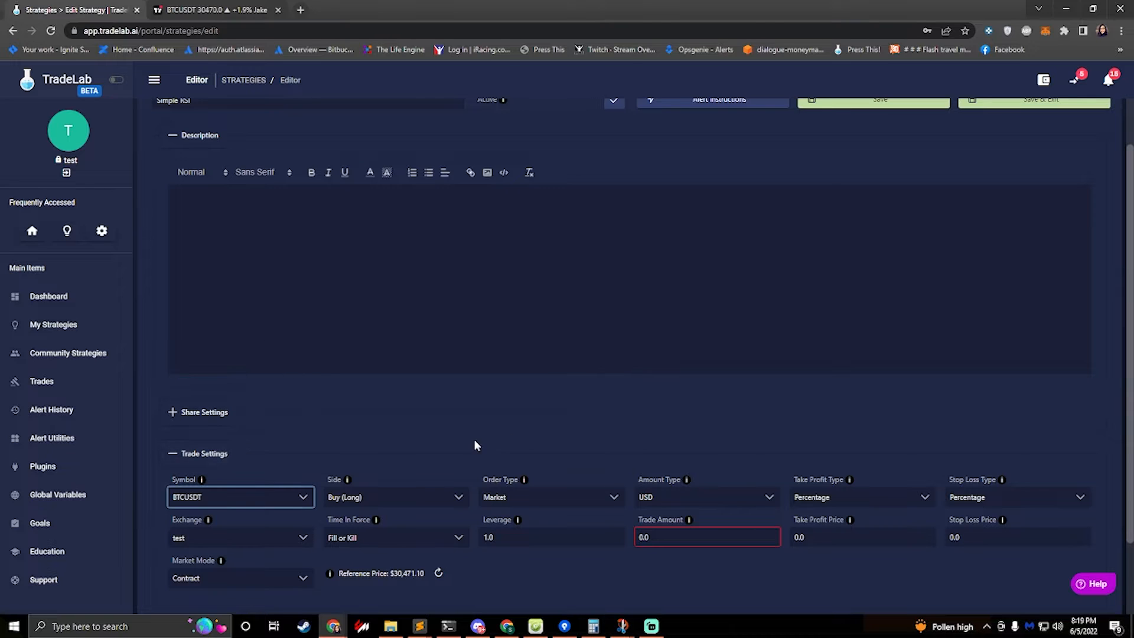
# Save the strategy and start adding a new alert in its Alerts section
pyautogui.scroll(1, 447, 450)
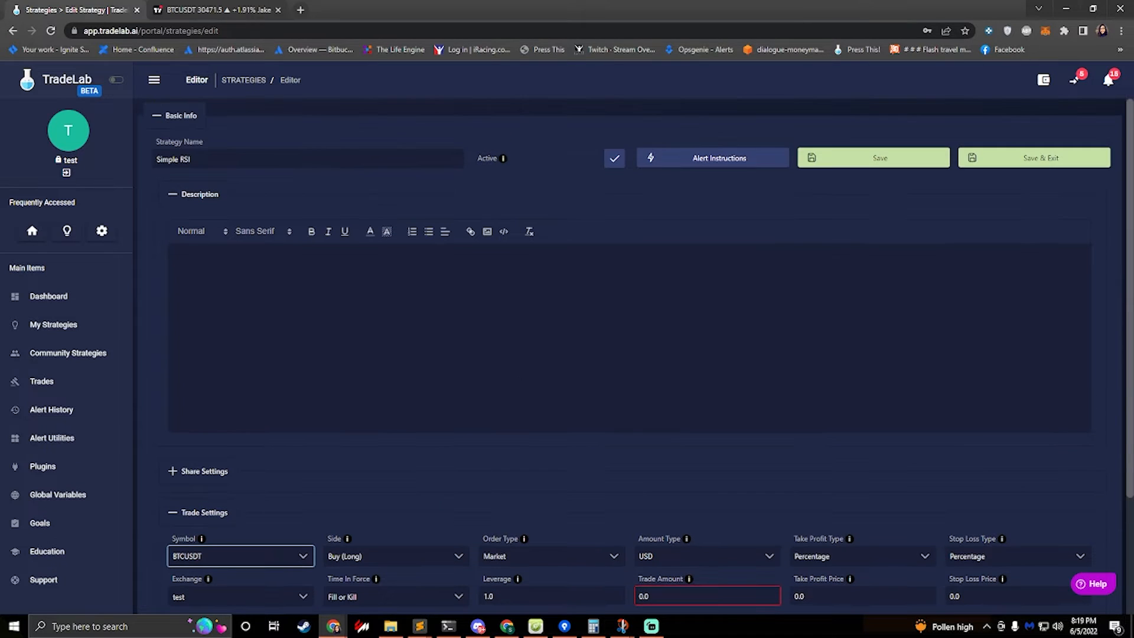
pyautogui.click(836, 162)
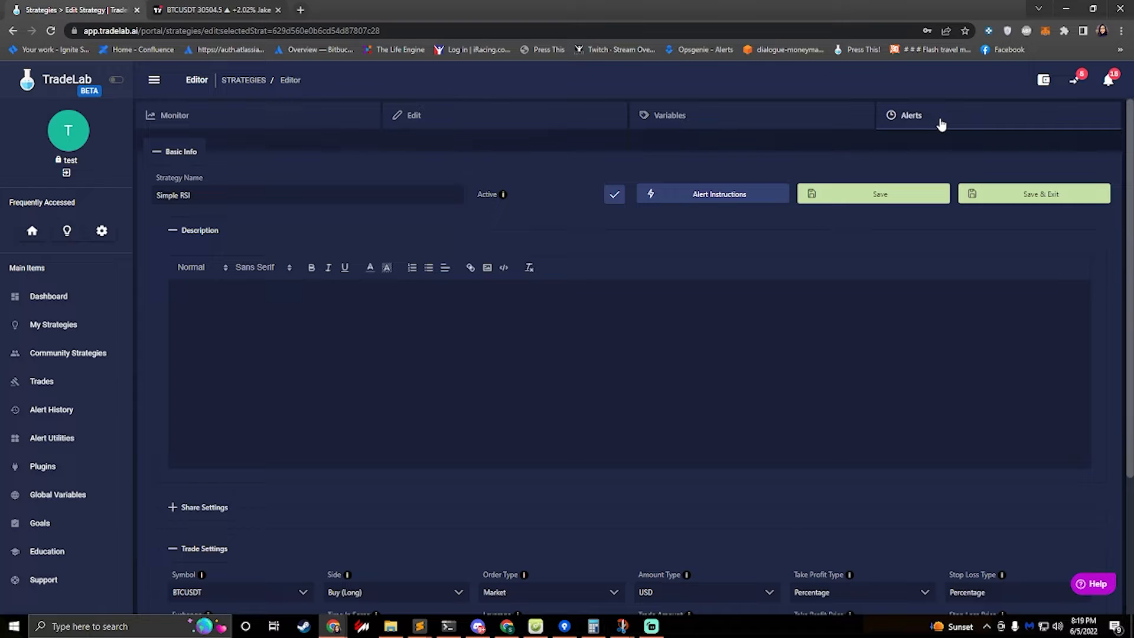
pyautogui.click(942, 125)
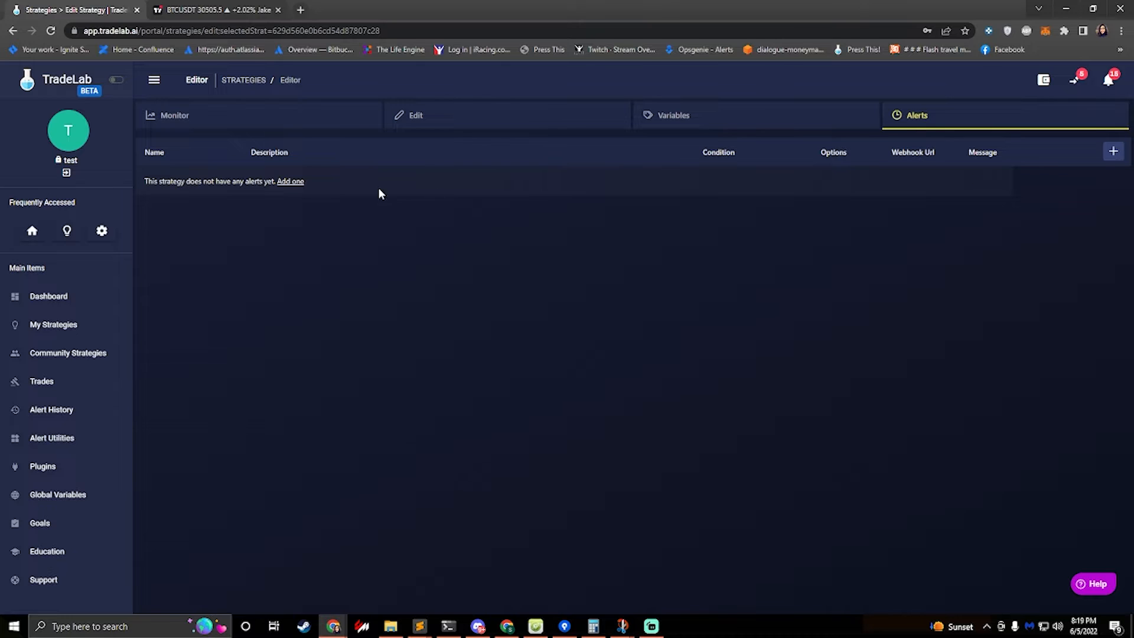
pyautogui.click(1113, 152)
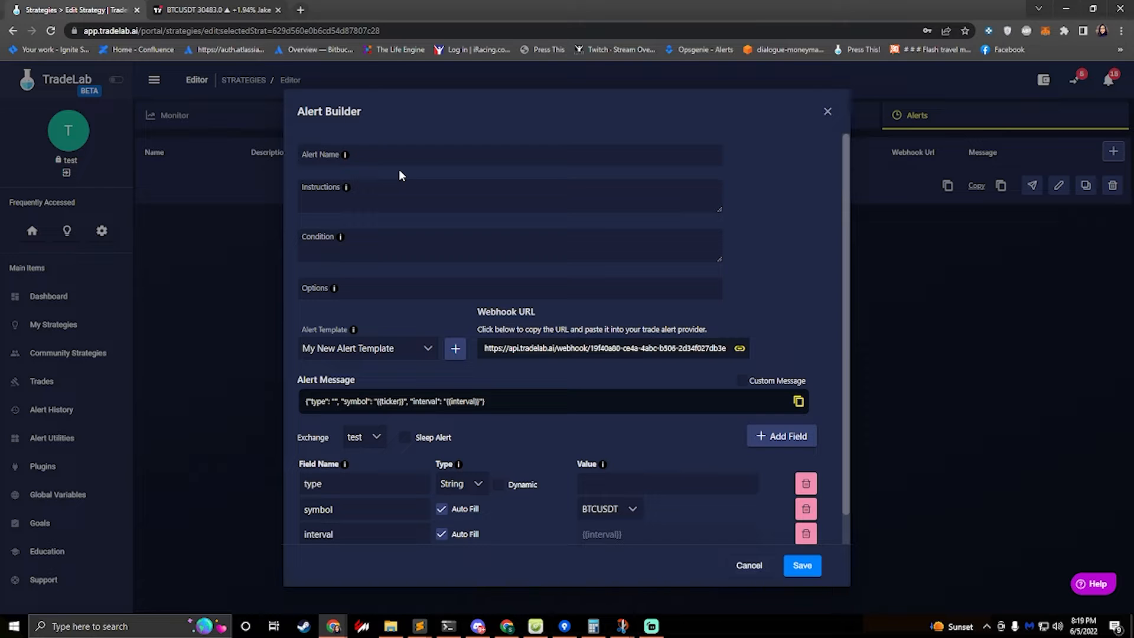
# Switch to TradingView and add the Relative Strength Index indicator to the BTCUSDT chart
pyautogui.click(203, 18)
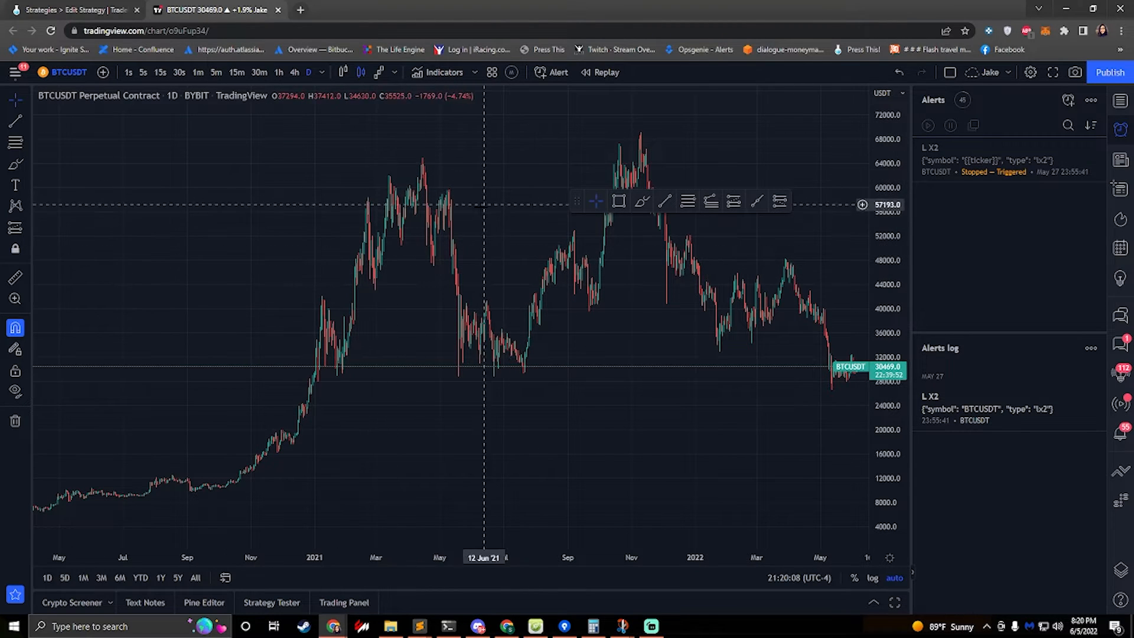
pyautogui.click(424, 72)
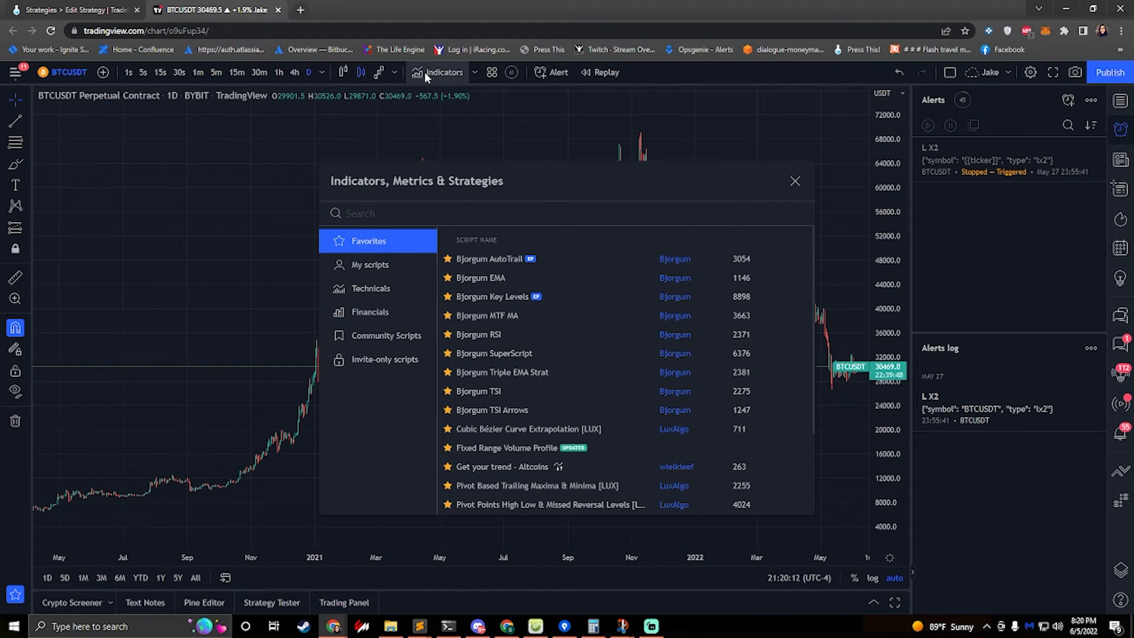
pyautogui.write('rsi')
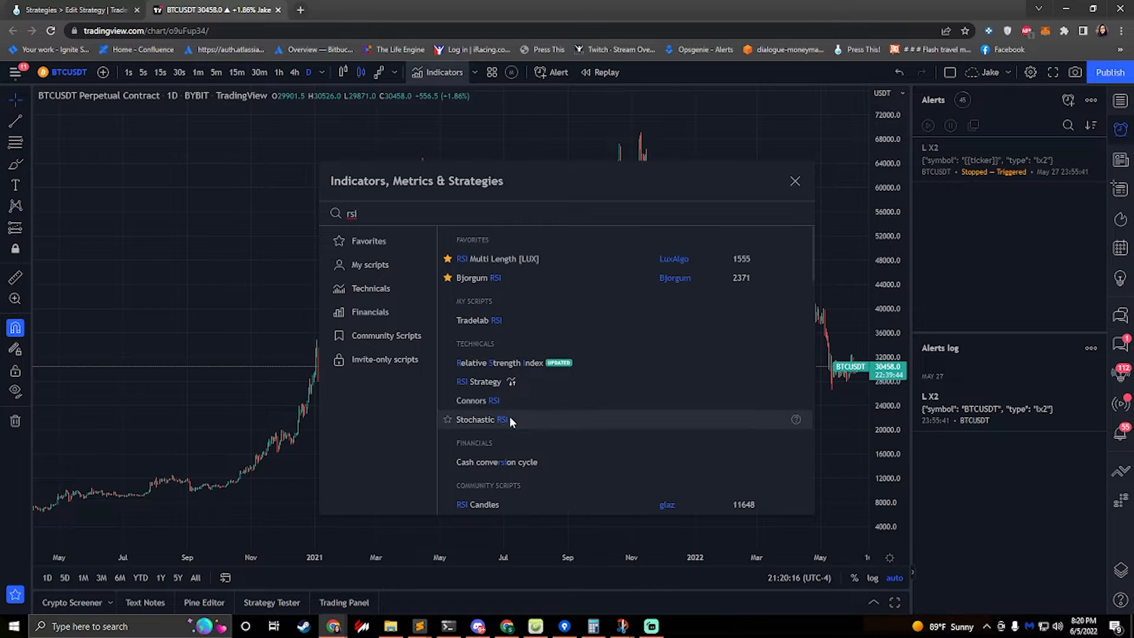
pyautogui.click(491, 365)
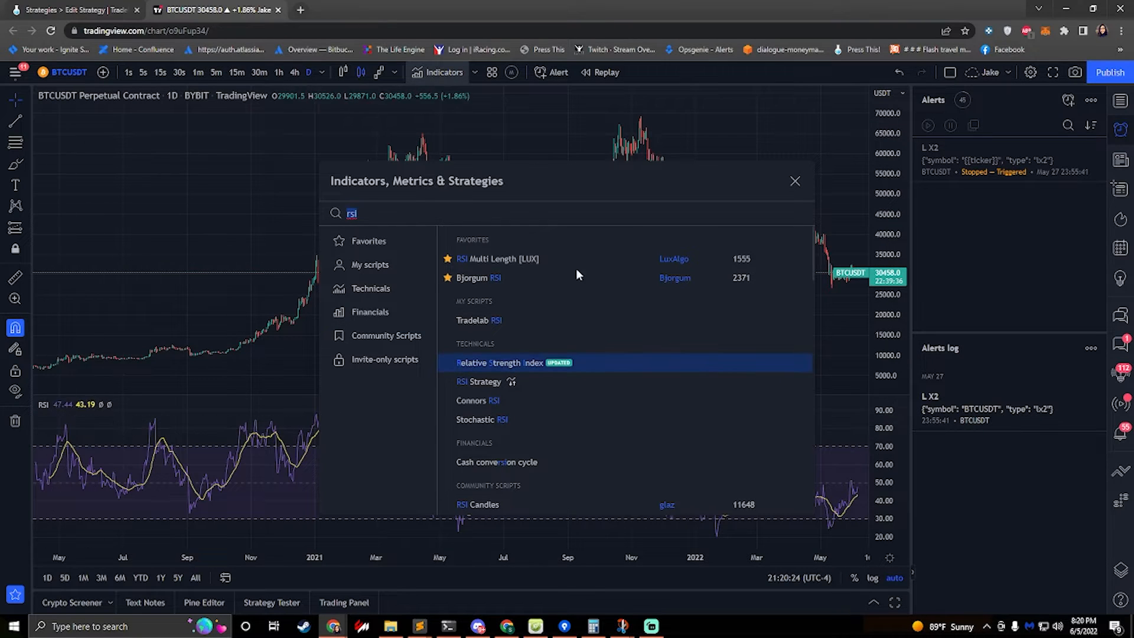
pyautogui.click(795, 181)
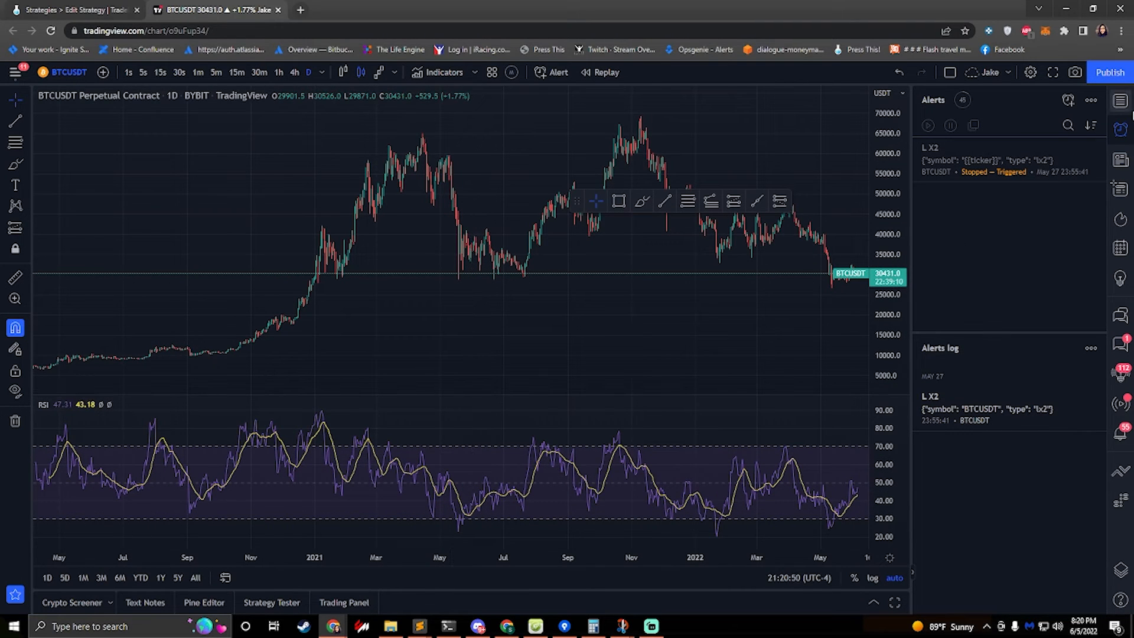
pyautogui.click(1067, 99)
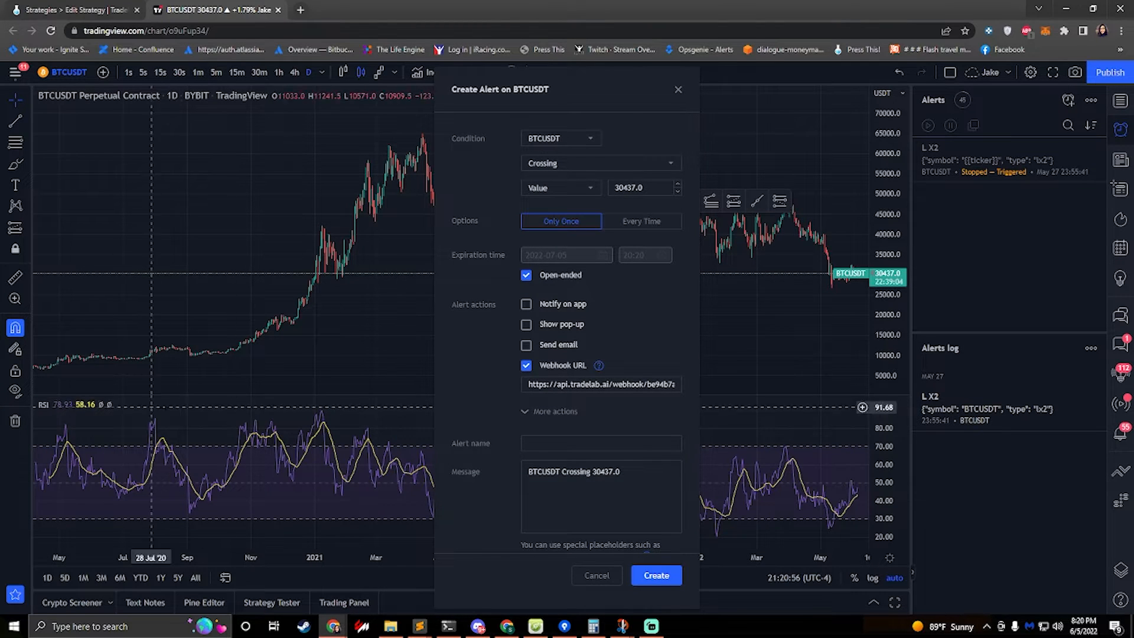
pyautogui.moveTo(58, 410)
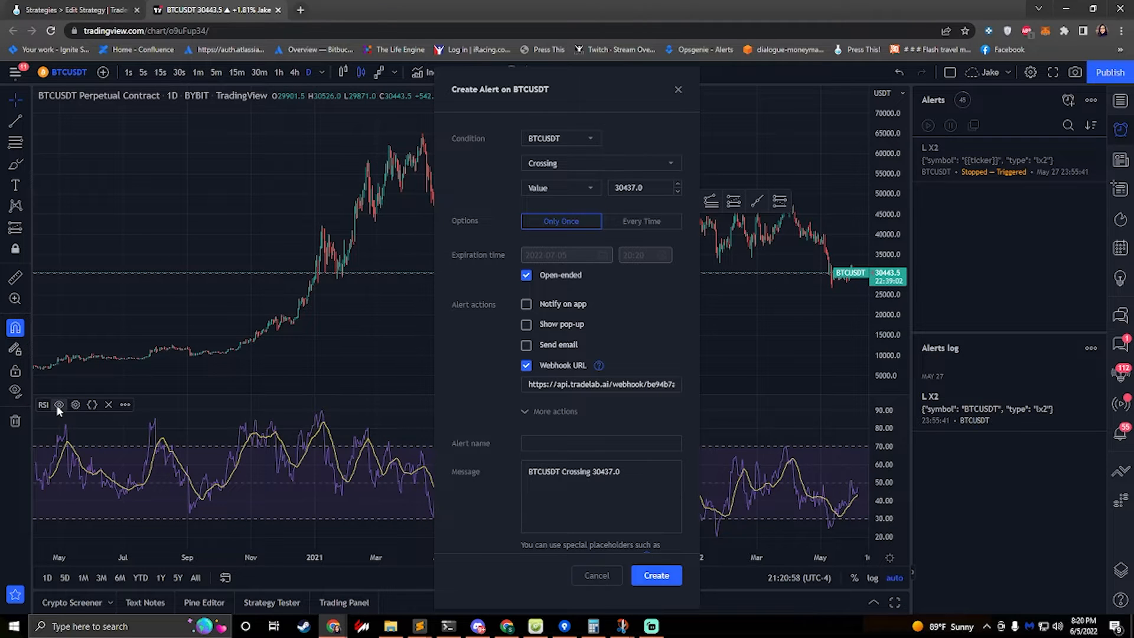
pyautogui.click(545, 140)
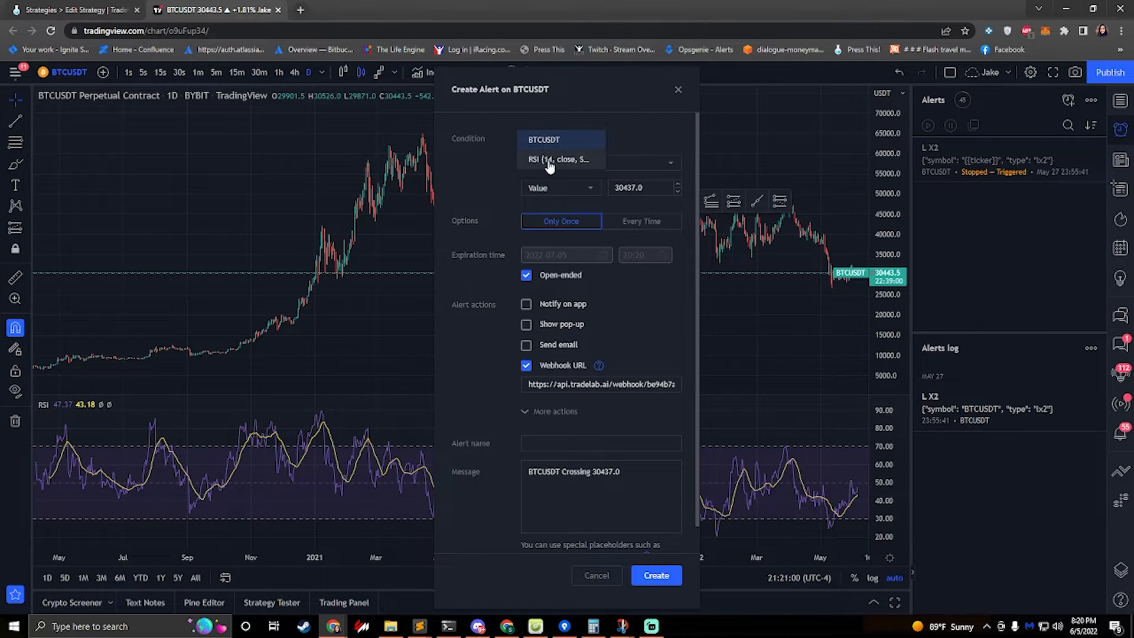
pyautogui.click(544, 159)
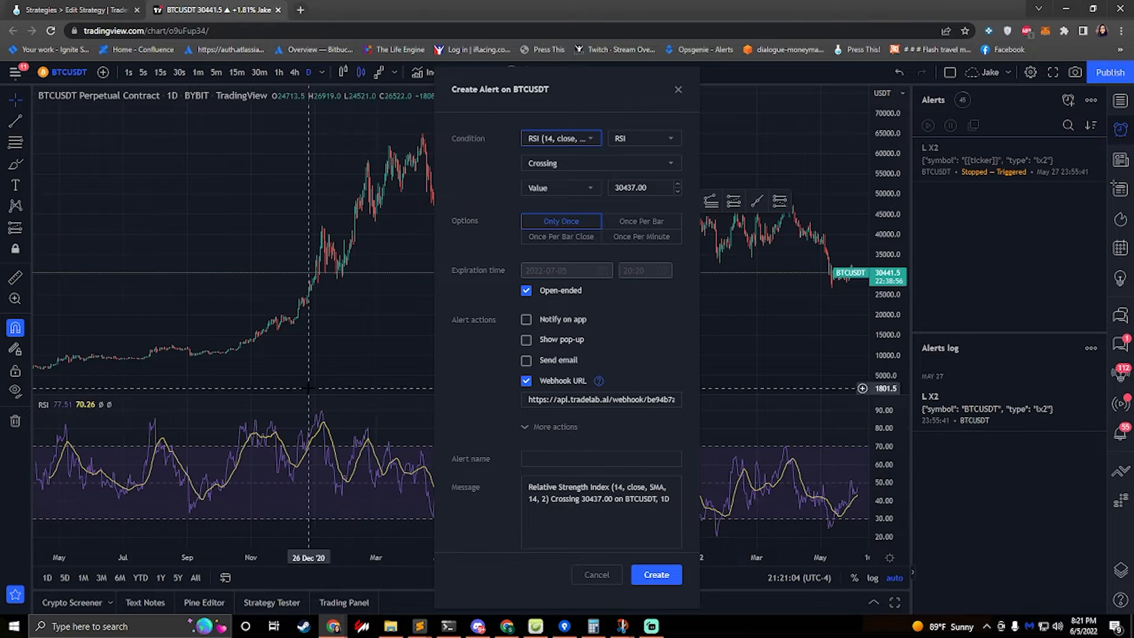
pyautogui.click(631, 142)
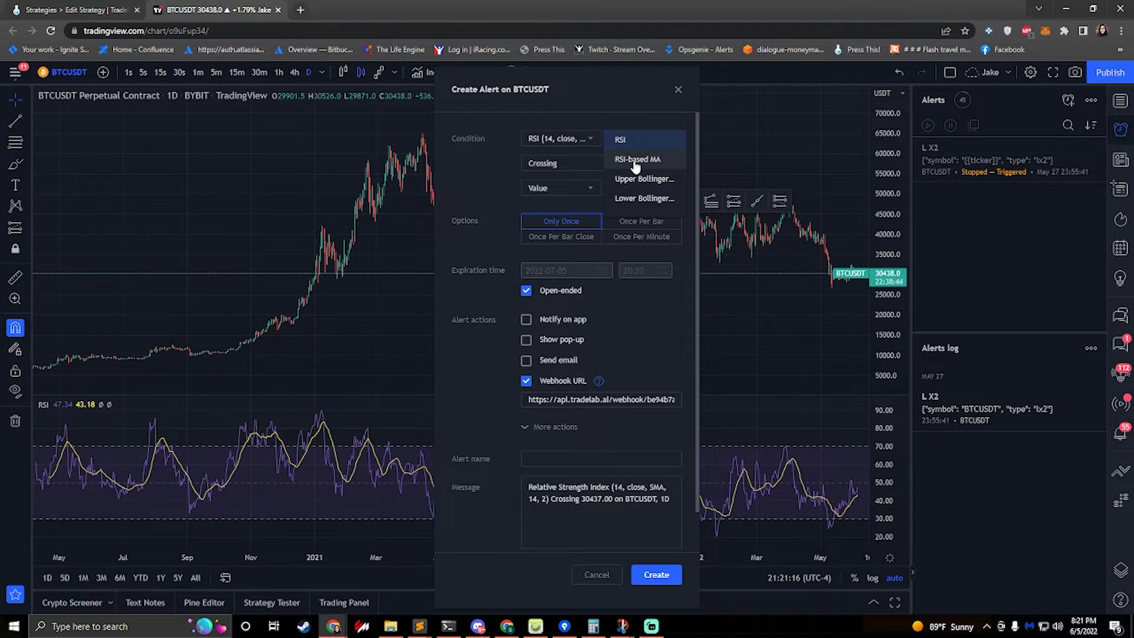
pyautogui.click(581, 103)
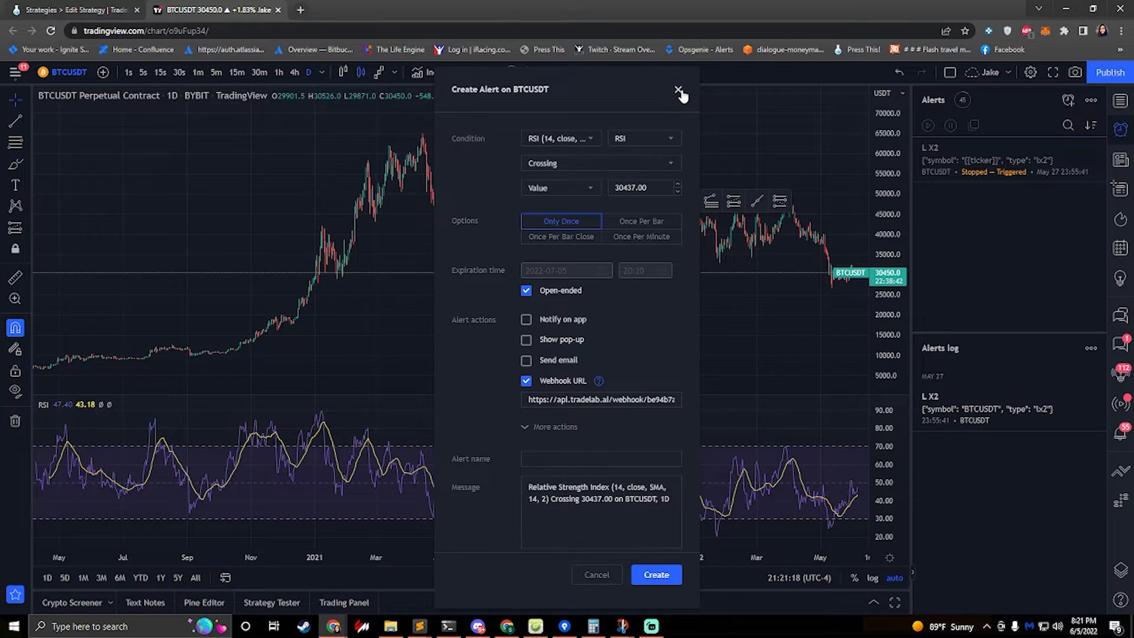
pyautogui.click(678, 90)
# Create a new chart alert whose condition is the RSI indicator's RSI line crossing down
pyautogui.click(1121, 190)
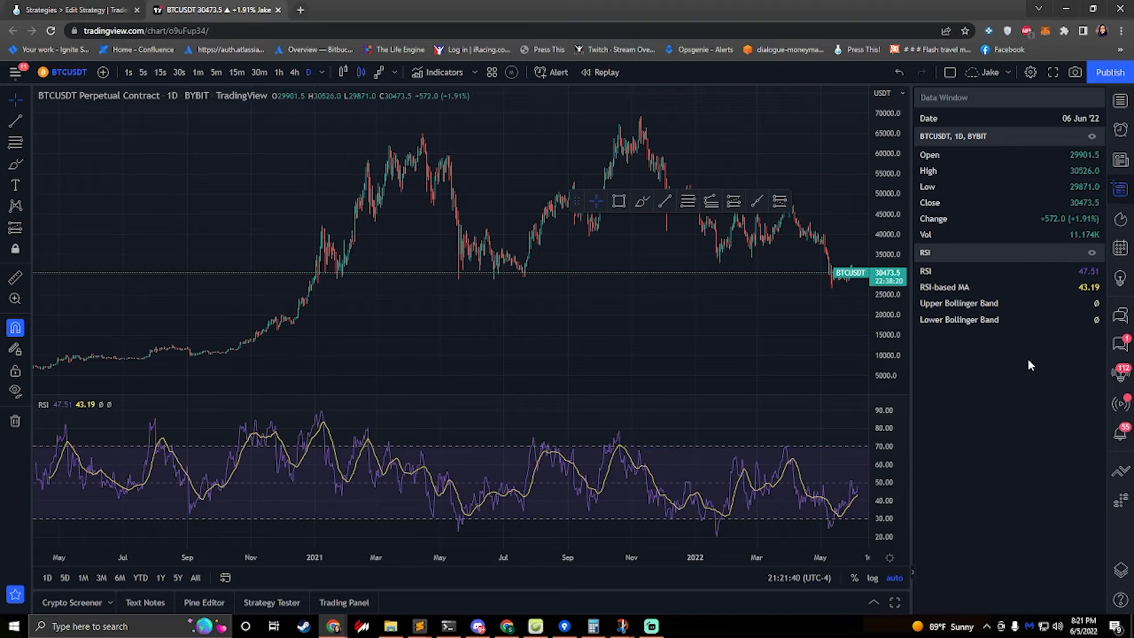
pyautogui.click(1125, 129)
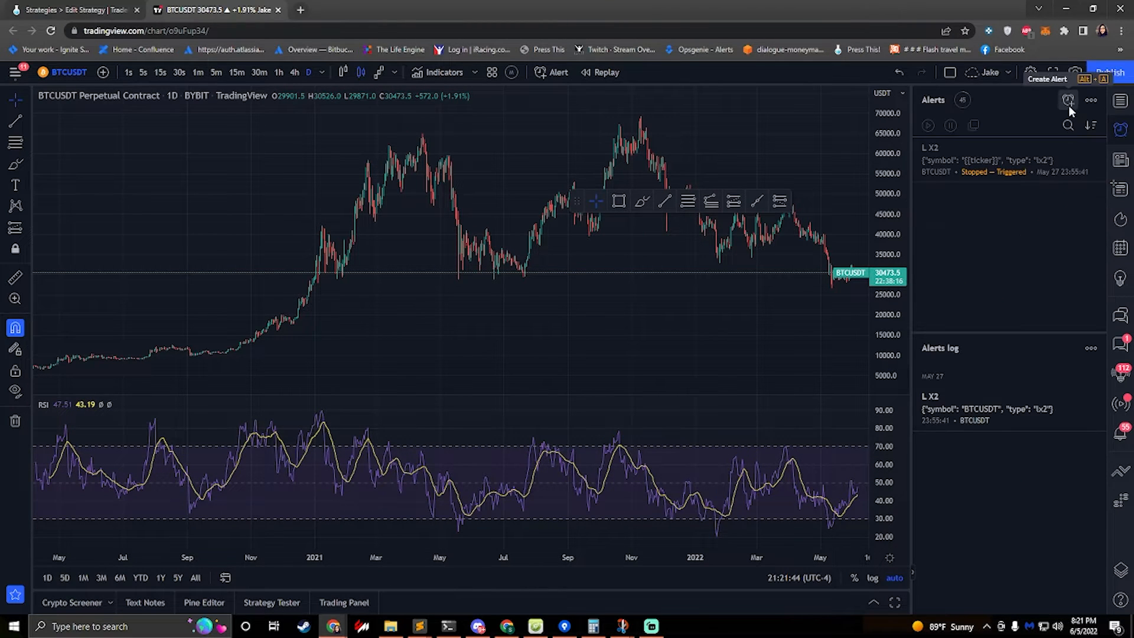
pyautogui.click(1068, 101)
pyautogui.click(545, 139)
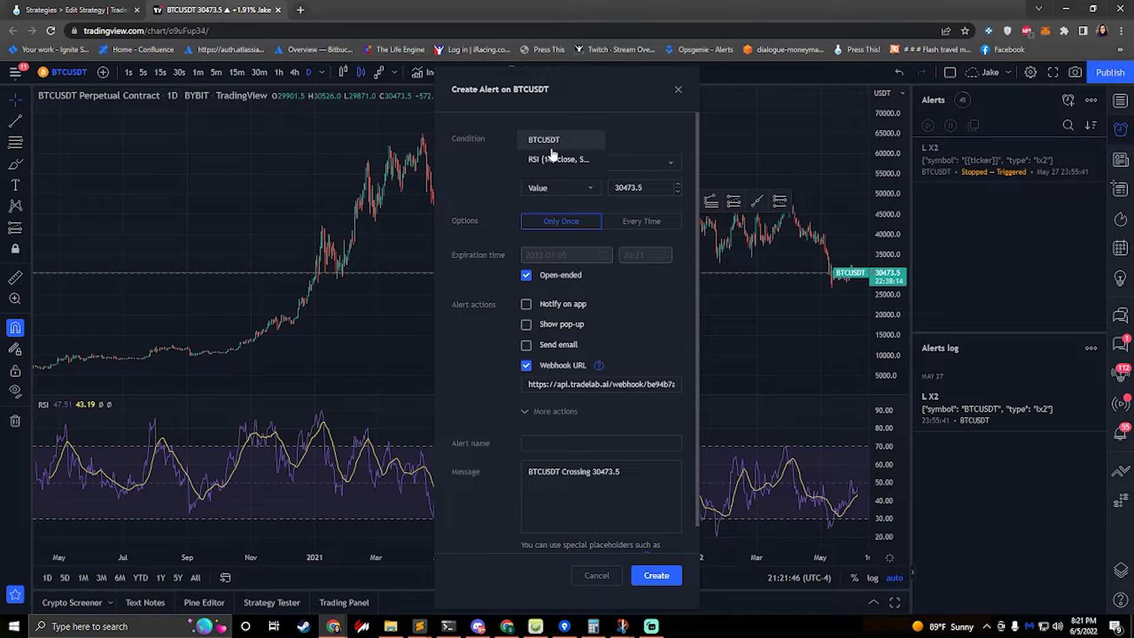
pyautogui.click(549, 158)
pyautogui.click(641, 140)
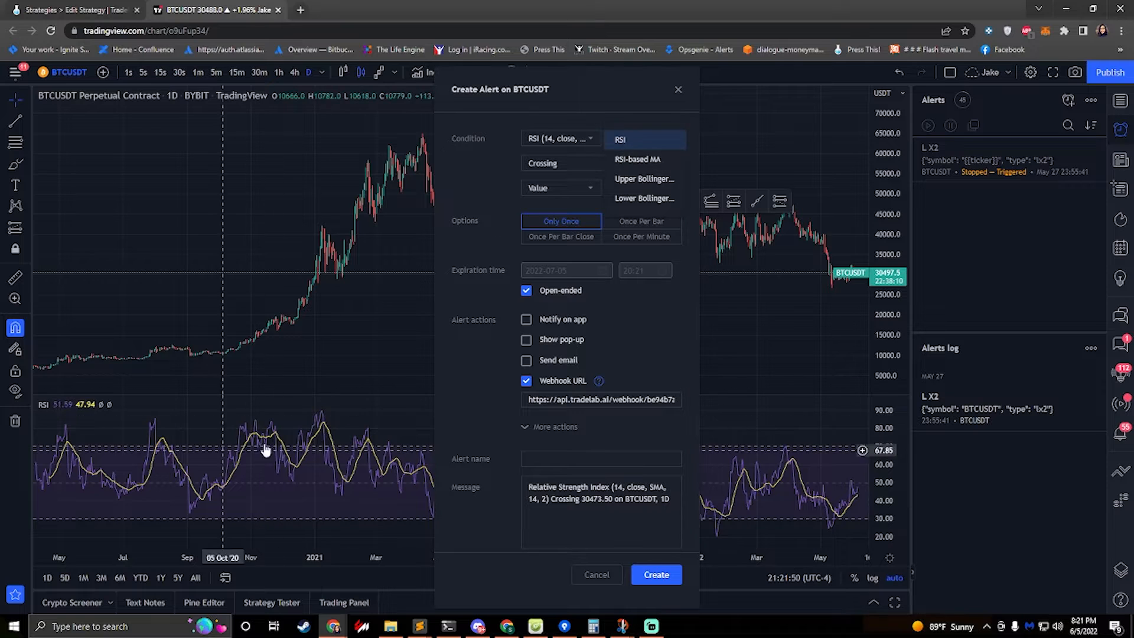
pyautogui.click(544, 127)
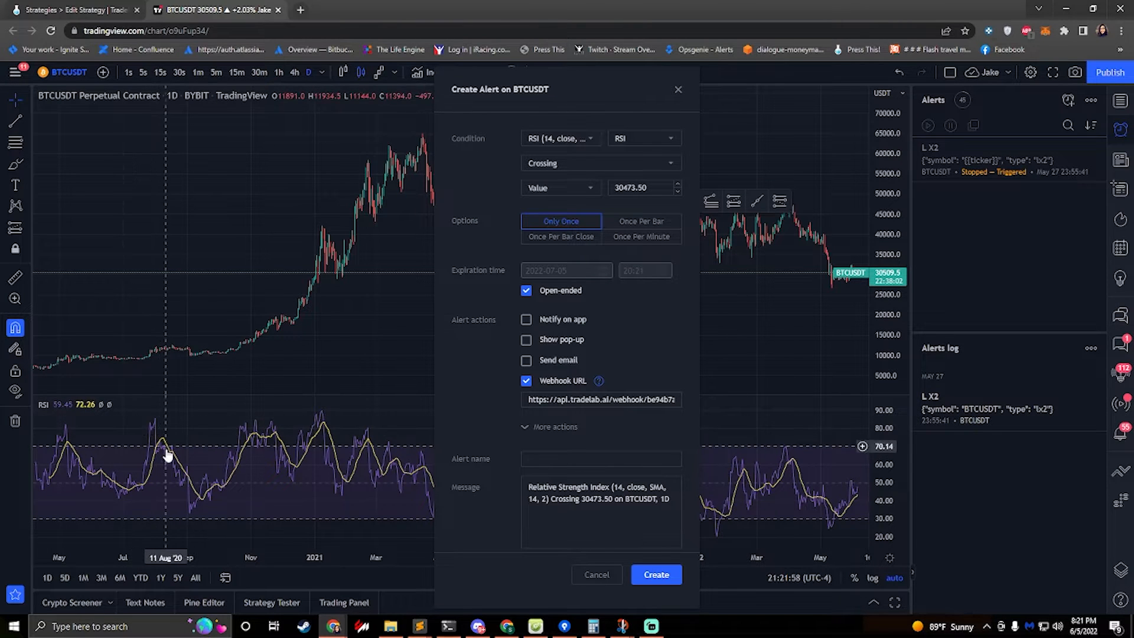
pyautogui.click(575, 169)
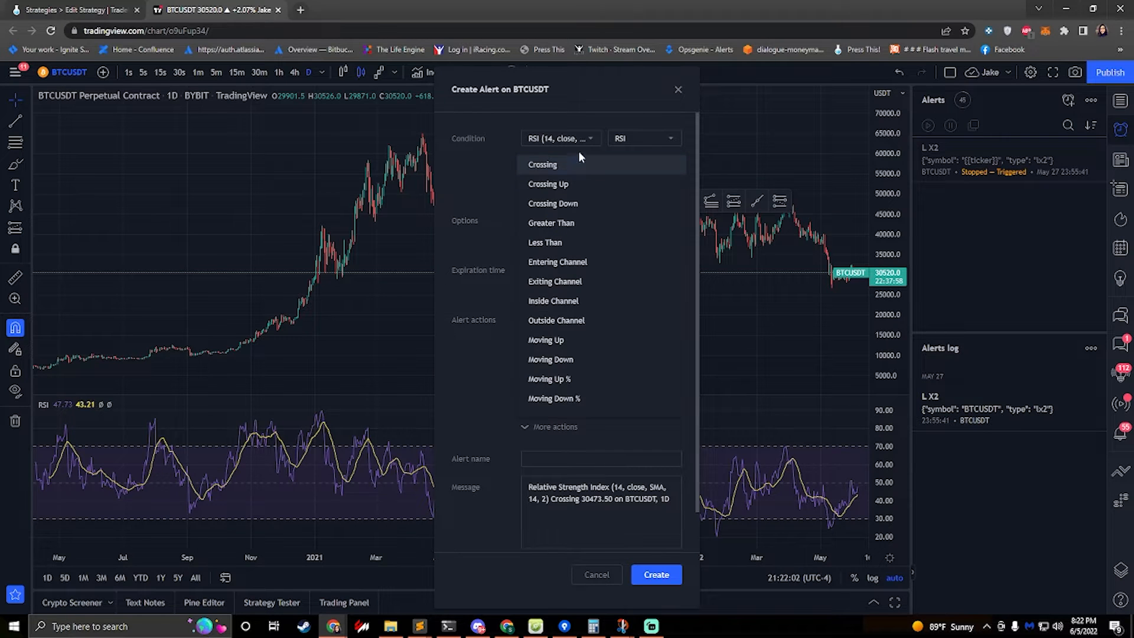
pyautogui.click(553, 202)
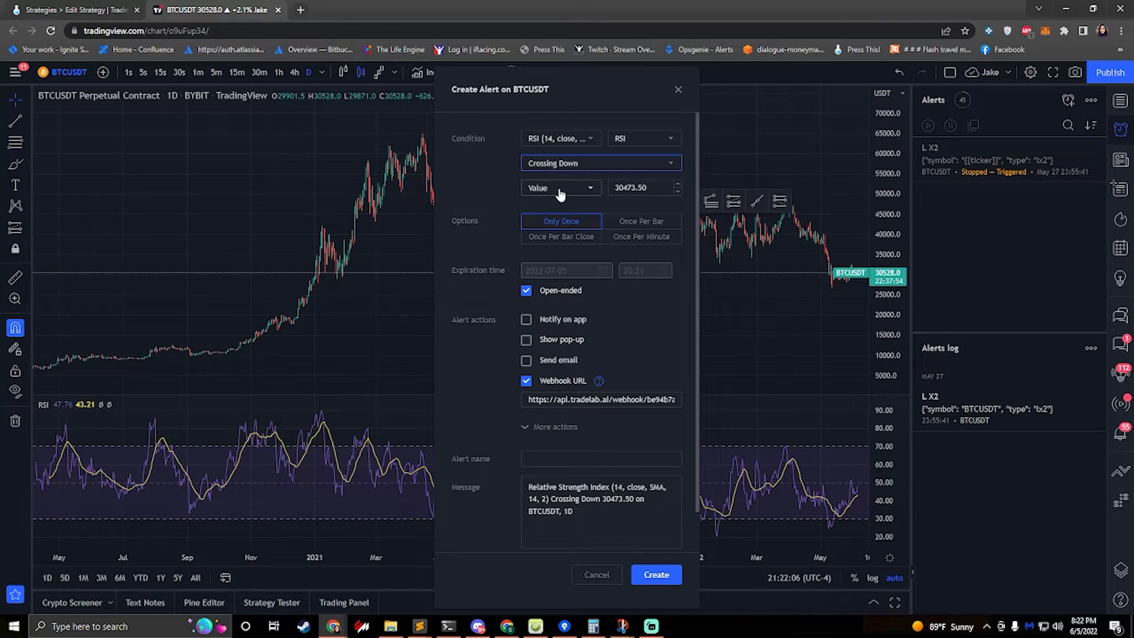
# Set the alert's crossing value to 70 and make it trigger once per bar
pyautogui.moveTo(651, 188); pyautogui.dragTo(596, 189)
pyautogui.write('70')
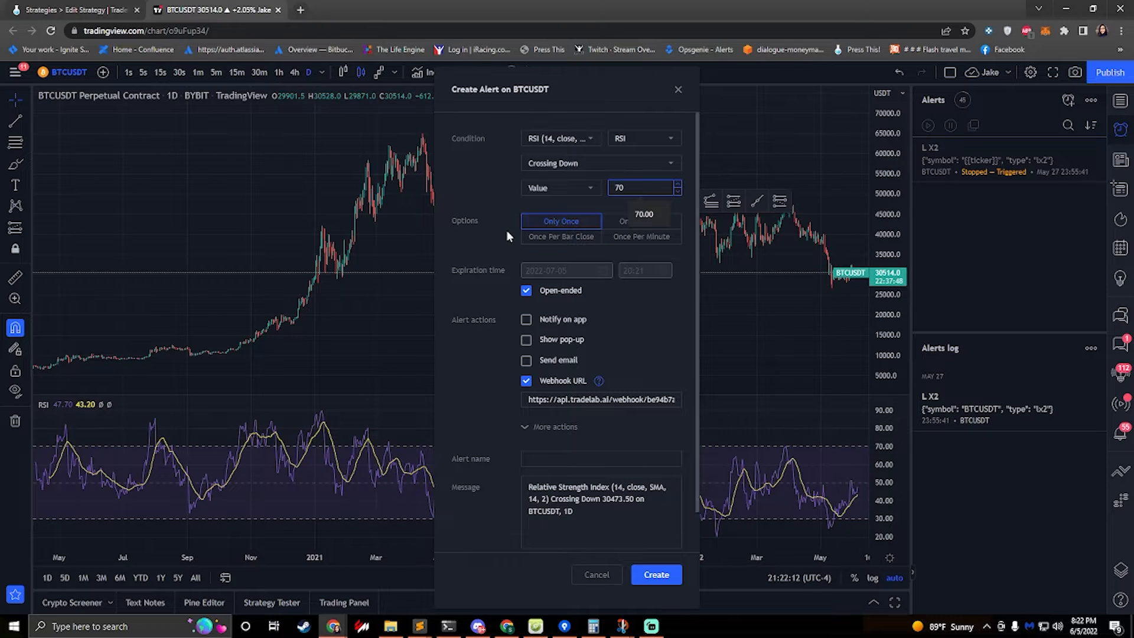
pyautogui.click(501, 201)
pyautogui.click(626, 222)
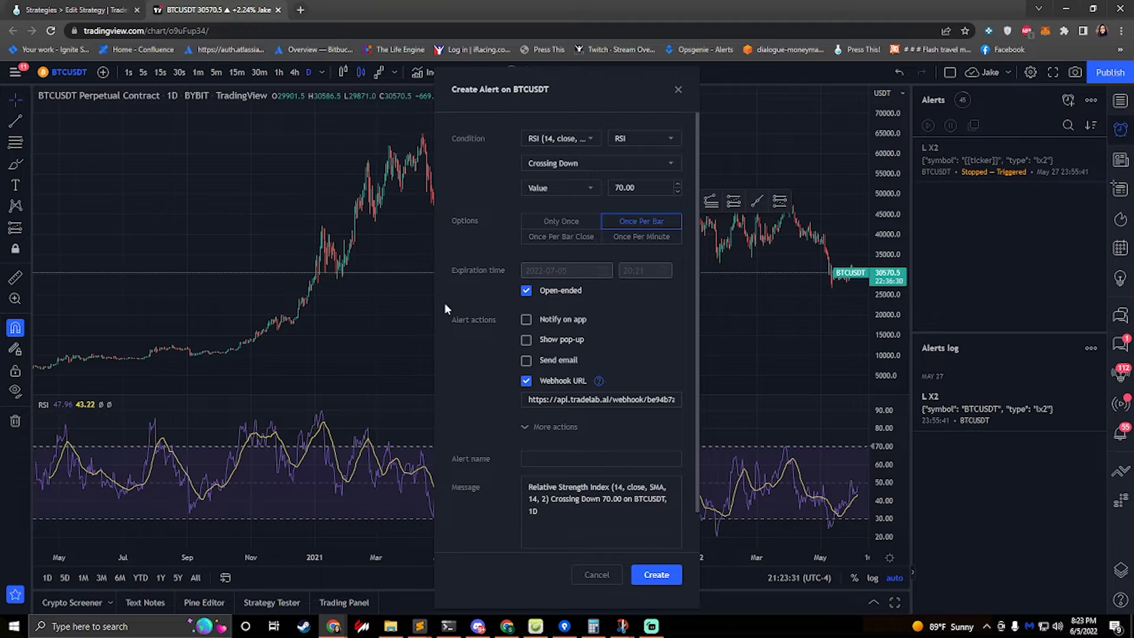
# Return to the TradeLab Alert Builder and name the alert RSI Overbought
pyautogui.click(78, 8)
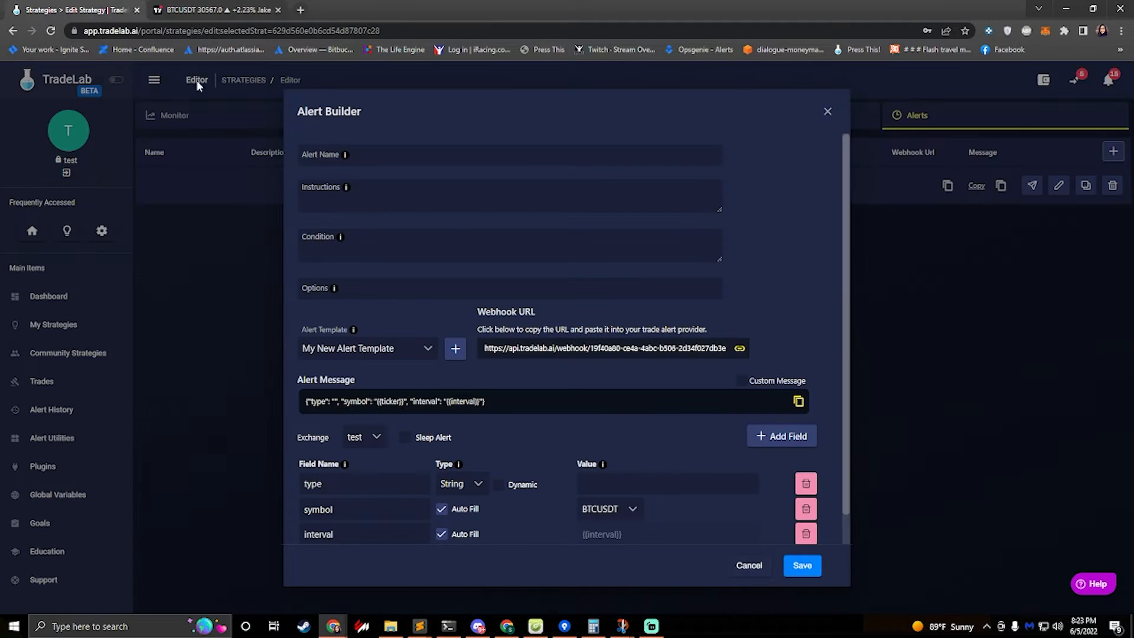
pyautogui.click(381, 157)
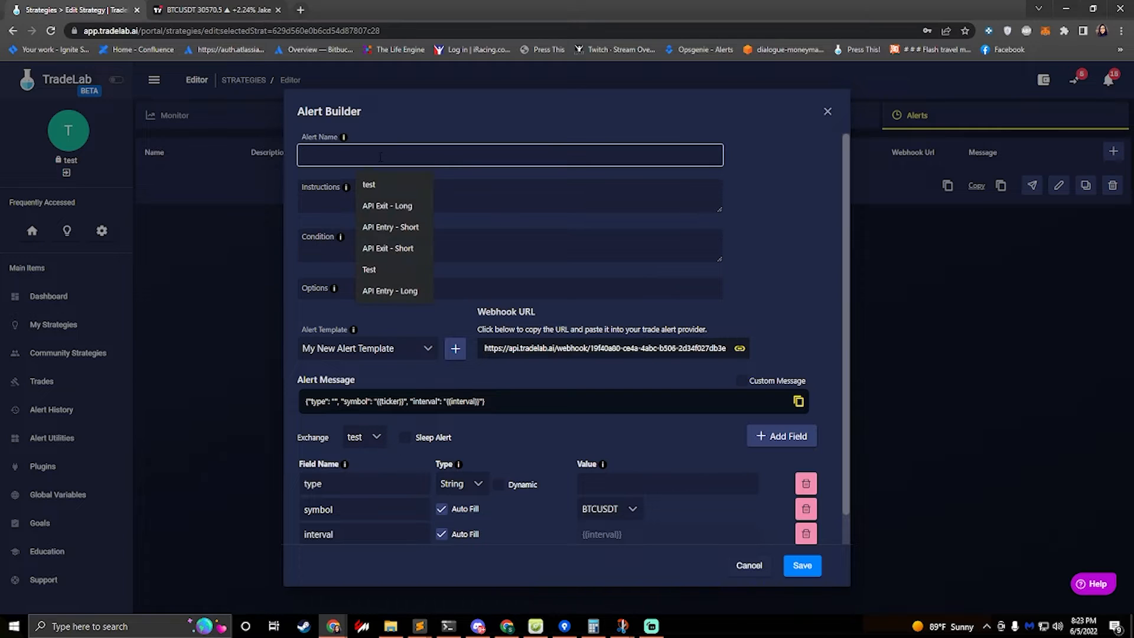
pyautogui.write('RSI Overbought')
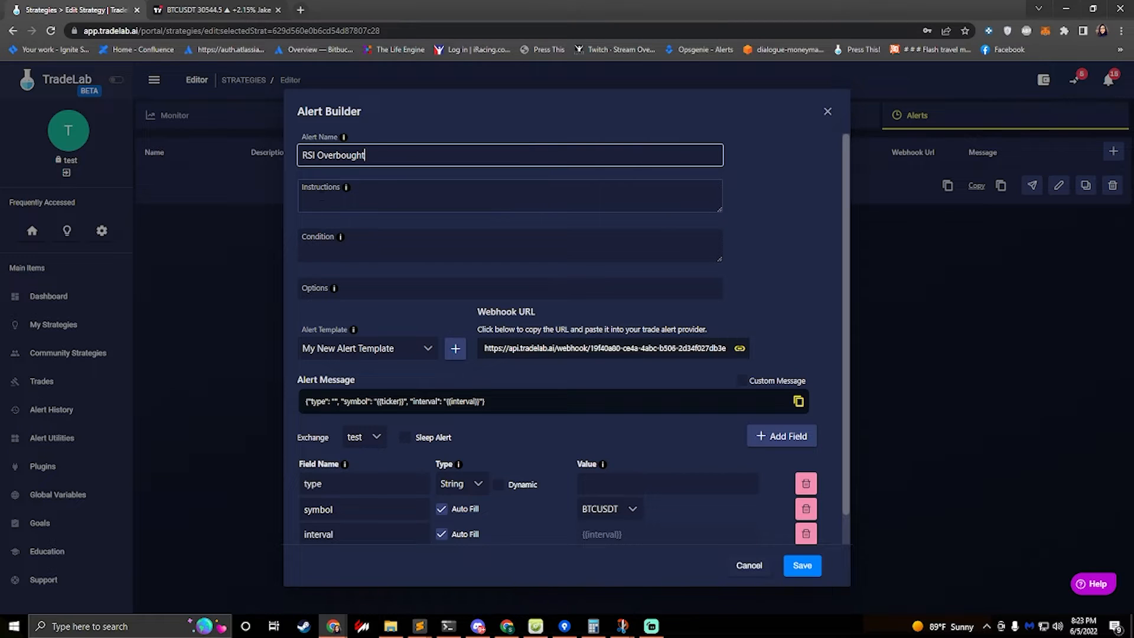
pyautogui.click(321, 195)
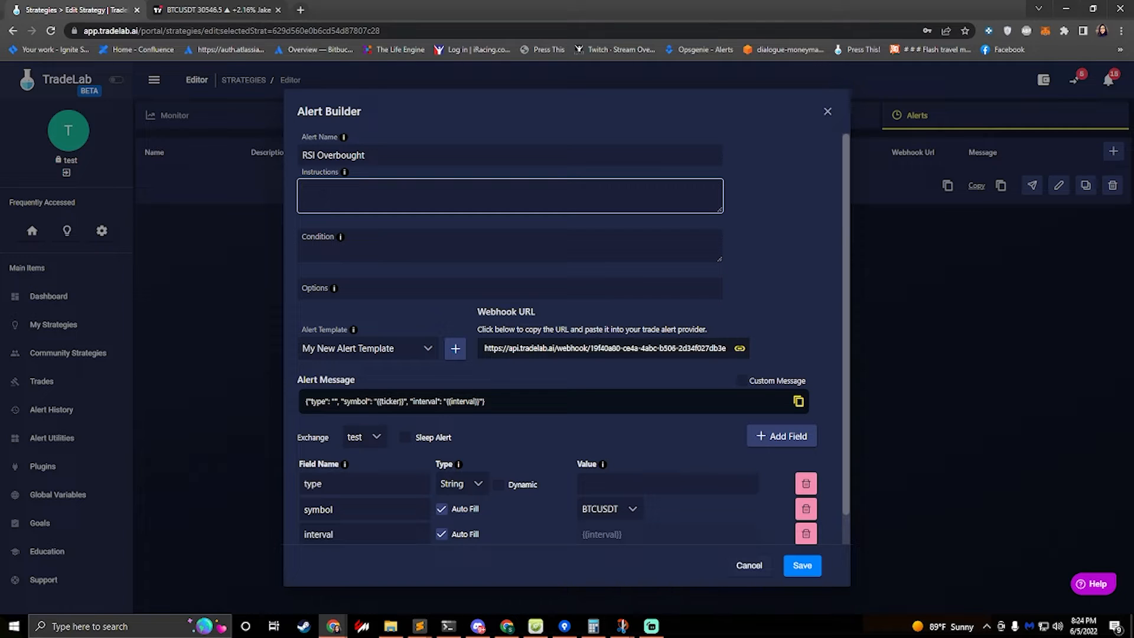
# Enter the instructions "Add RSI indicator to chart then add a TV Alert" for the alert
pyautogui.write('Add RSI indicator to chart then add a T')
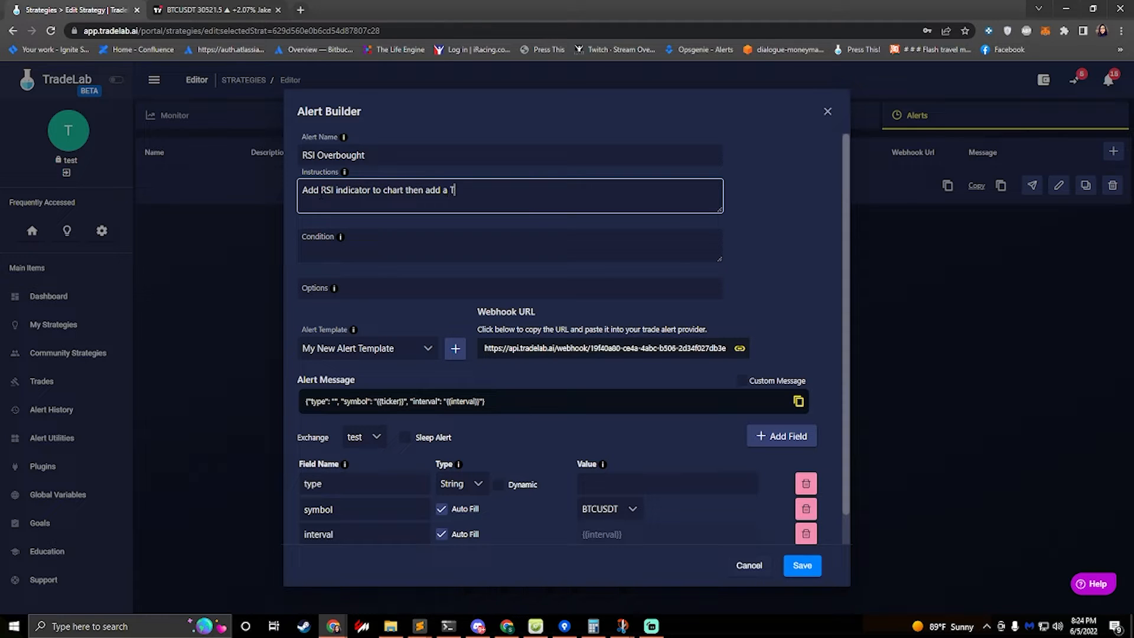
pyautogui.write('V Alert')
# Enter the condition "Select RSI Indicator then Select RSI line - Crosses Down - Value 70"
pyautogui.click(213, 9)
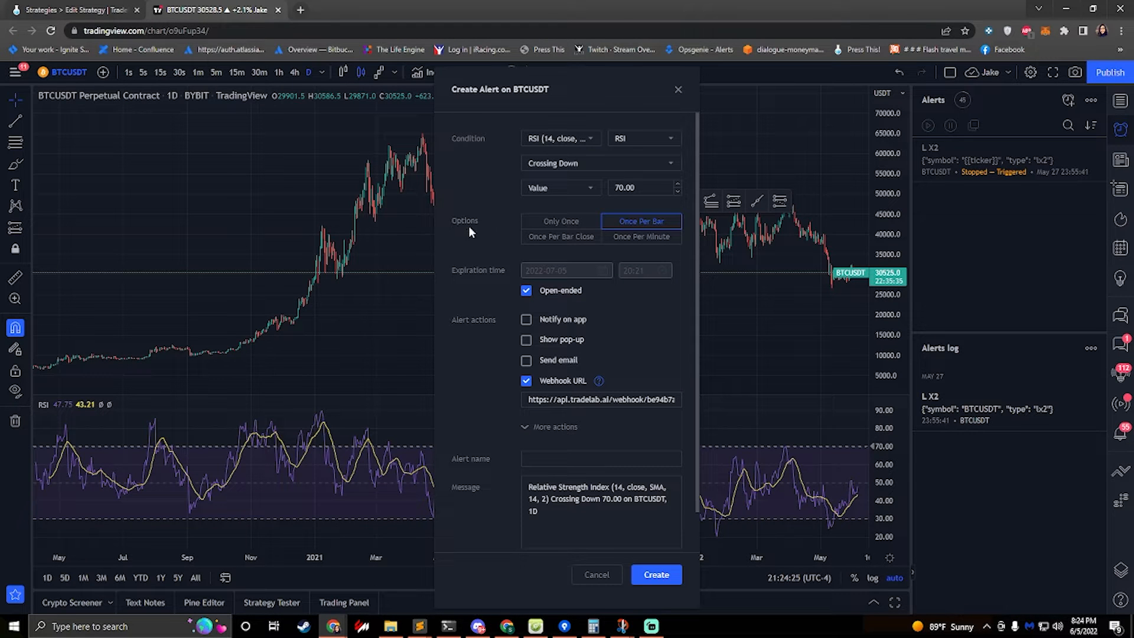
pyautogui.click(71, 9)
pyautogui.press('Tab')
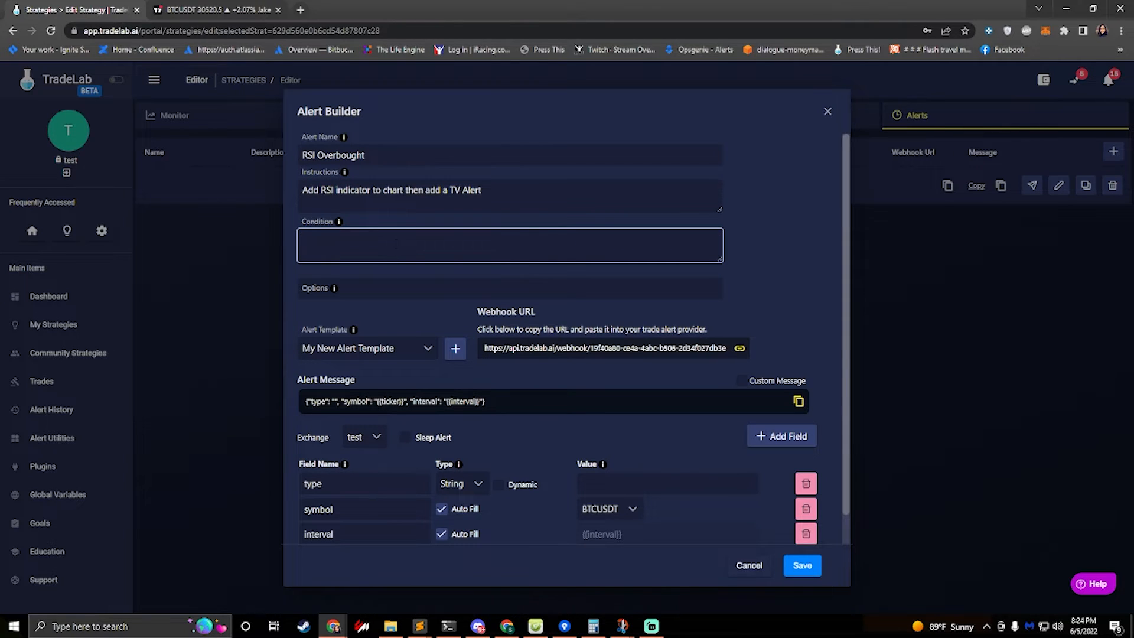
pyautogui.click(212, 10)
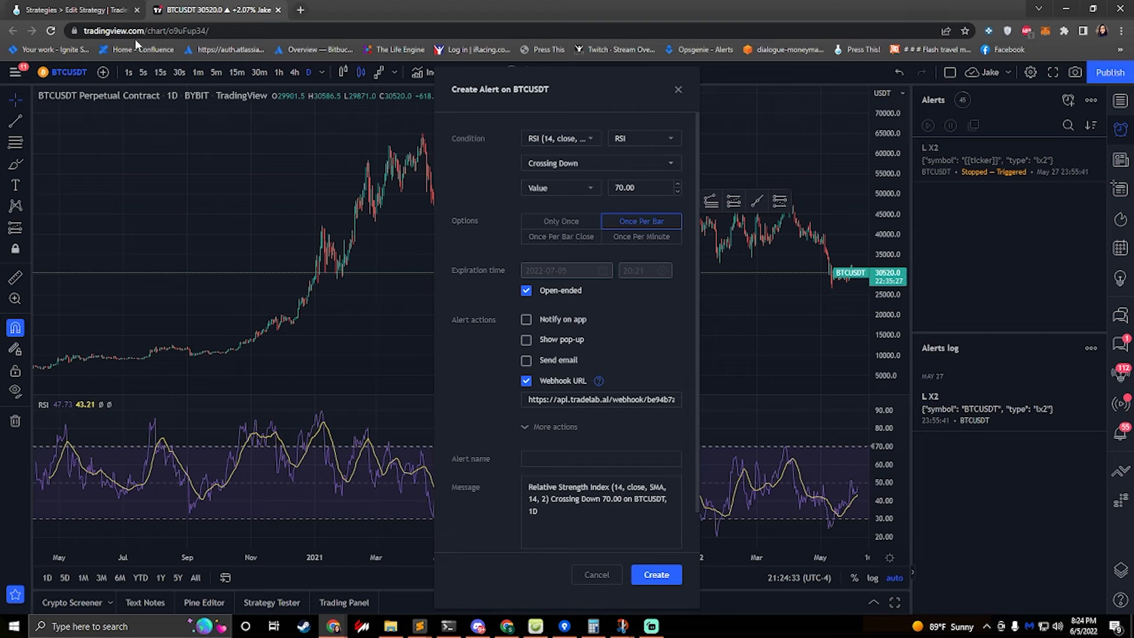
pyautogui.click(74, 10)
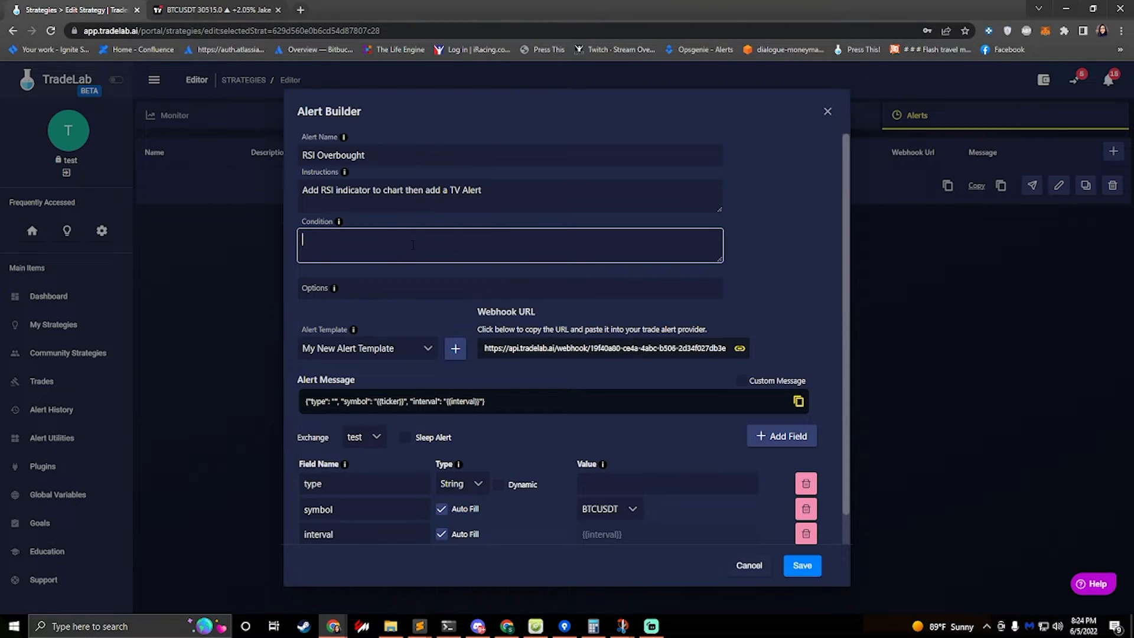
pyautogui.write('Select RISSI Indicator then Select RSI line - C')
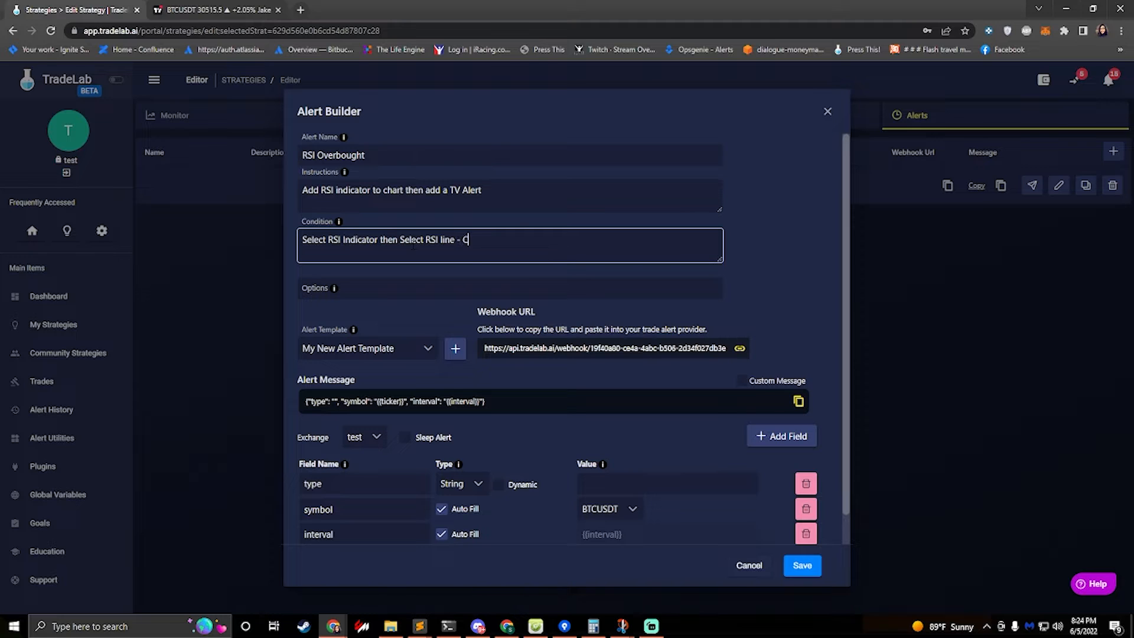
pyautogui.write('rosses Down - 70')
pyautogui.press('Left')
pyautogui.write('Value')
# Set the alert's Options to Once Per Bar, matching the TradingView alert
pyautogui.click(213, 10)
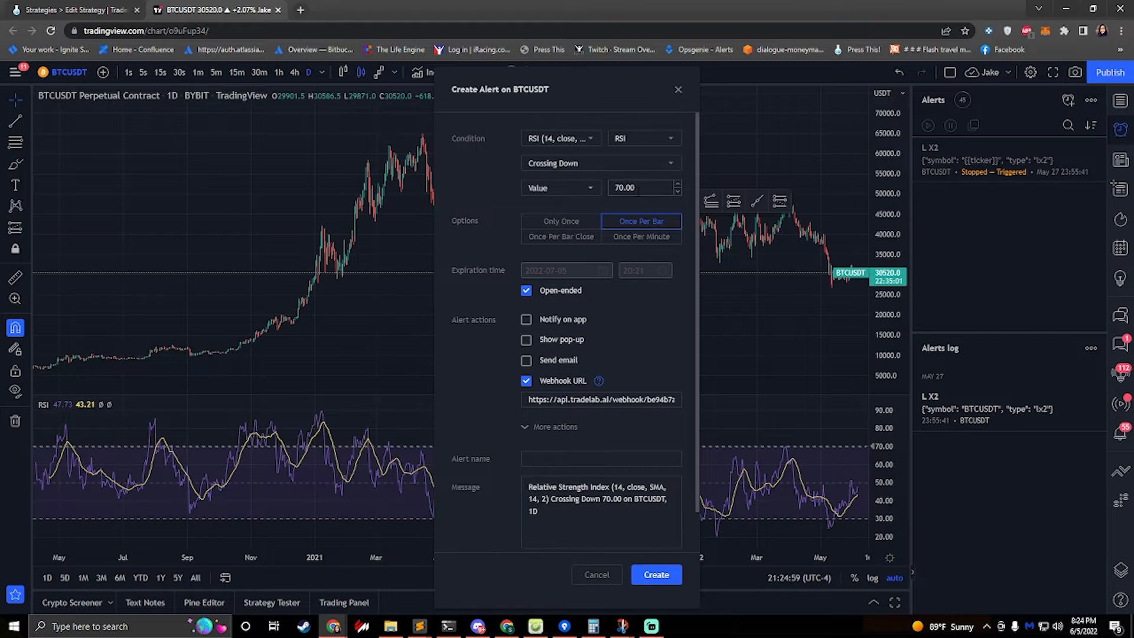
pyautogui.click(76, 9)
pyautogui.click(351, 288)
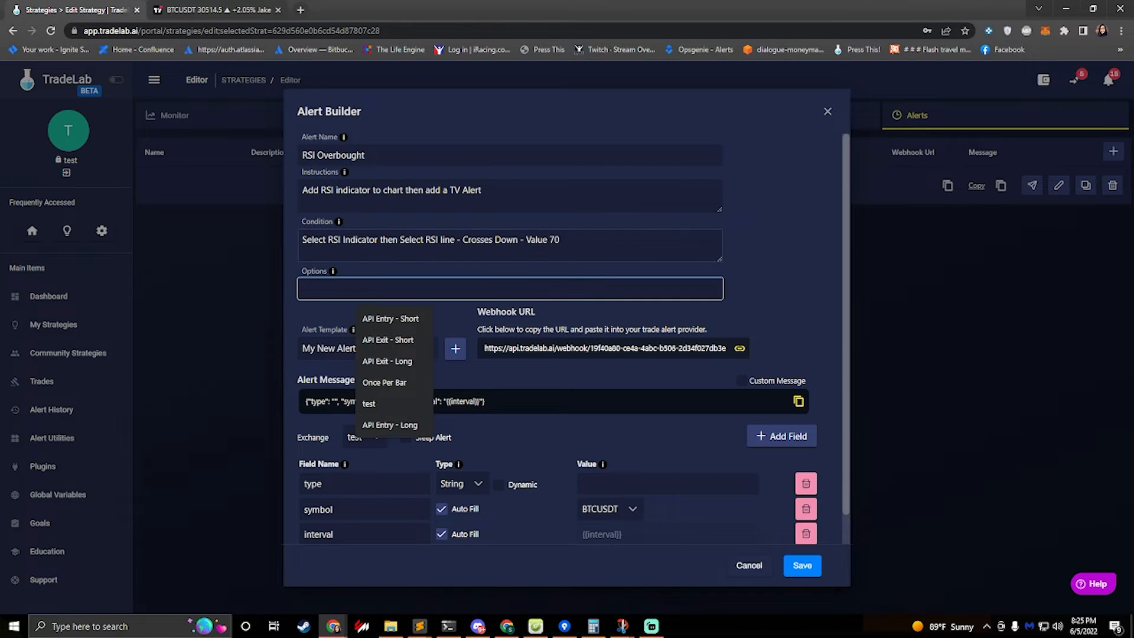
pyautogui.write('Opnce')
pyautogui.press('BackSpace')
pyautogui.press('BackSpace')
pyautogui.press('BackSpace')
pyautogui.press('BackSpace')
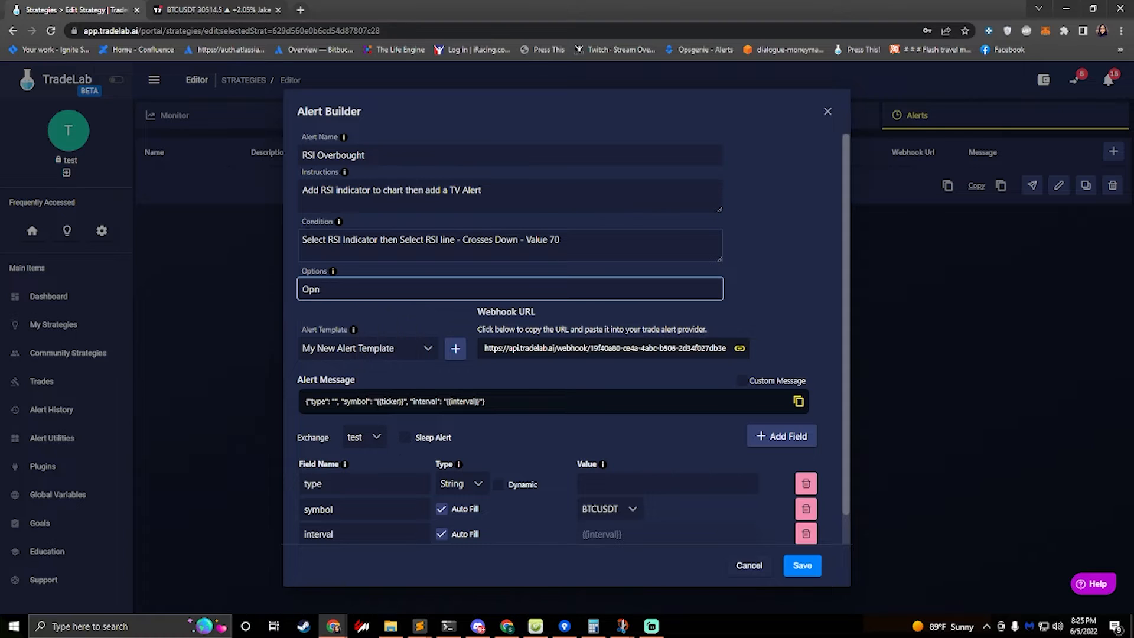
pyautogui.write('nce')
pyautogui.press('Down')
pyautogui.press('Return')
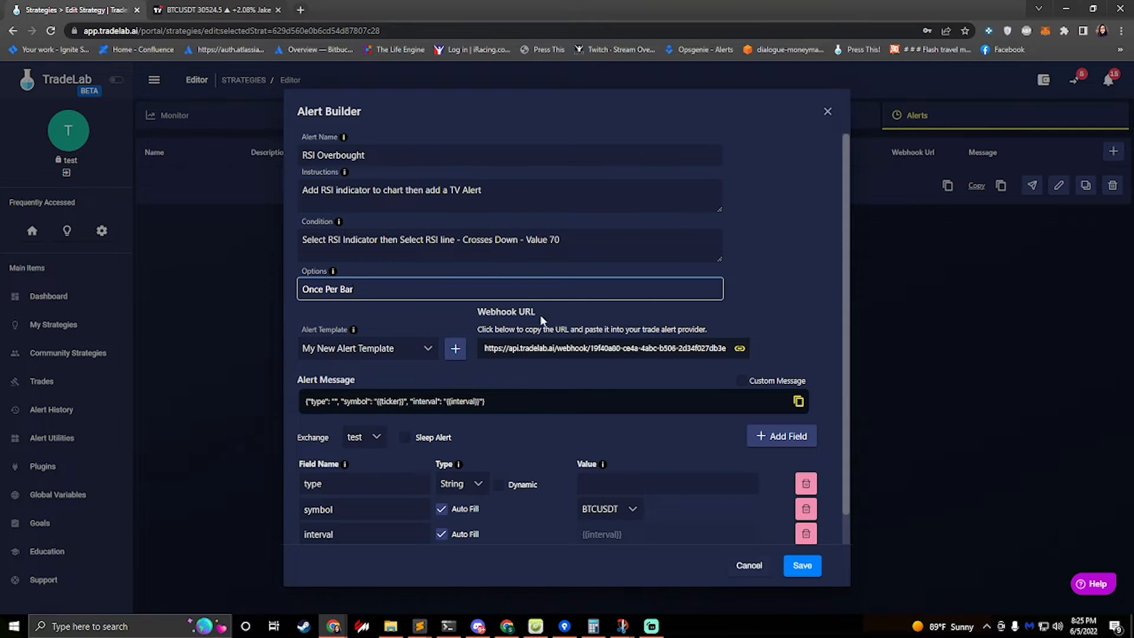
# Copy the TradeLab webhook URL and paste it into the TradingView alert's Webhook URL field
pyautogui.click(603, 350)
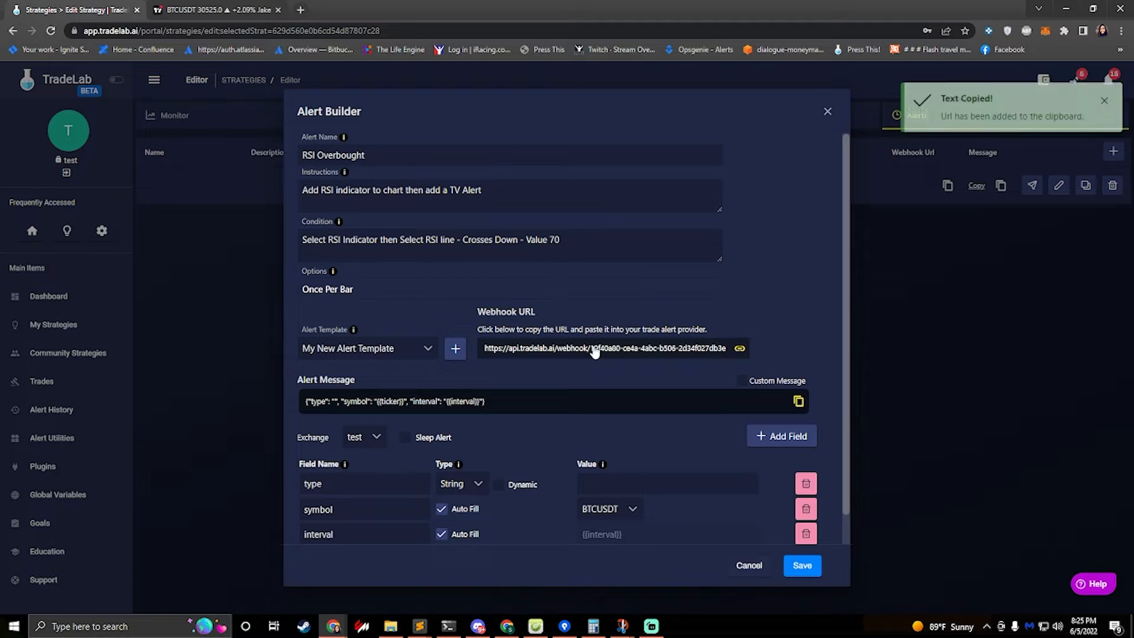
pyautogui.click(215, 9)
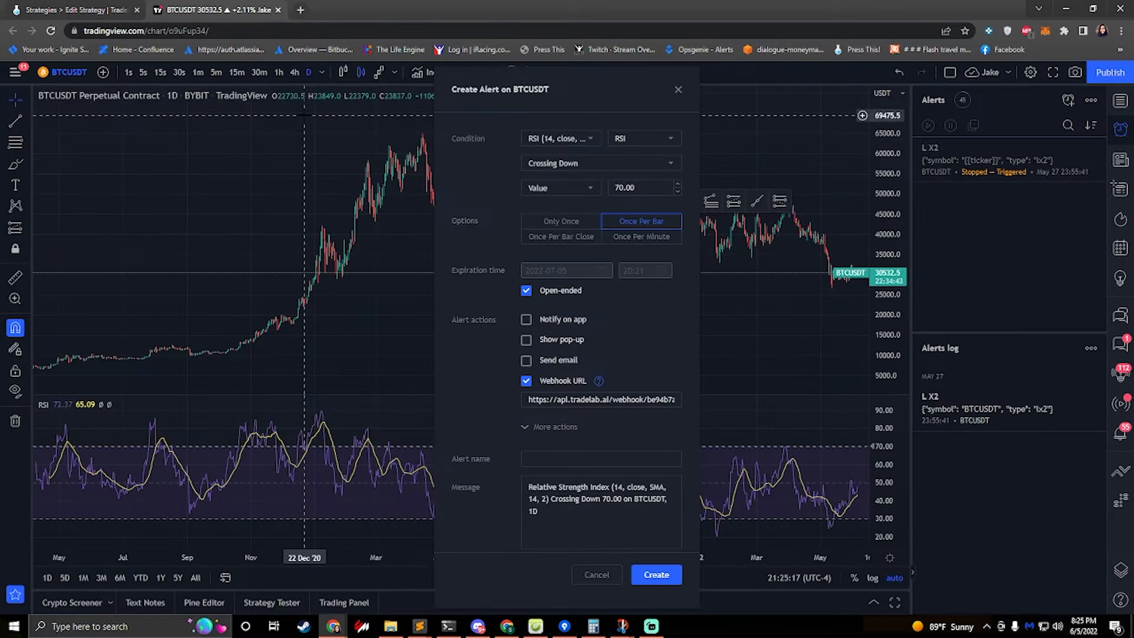
pyautogui.hotkey('ctrl', 'a')
pyautogui.hotkey('ctrl', 'v')
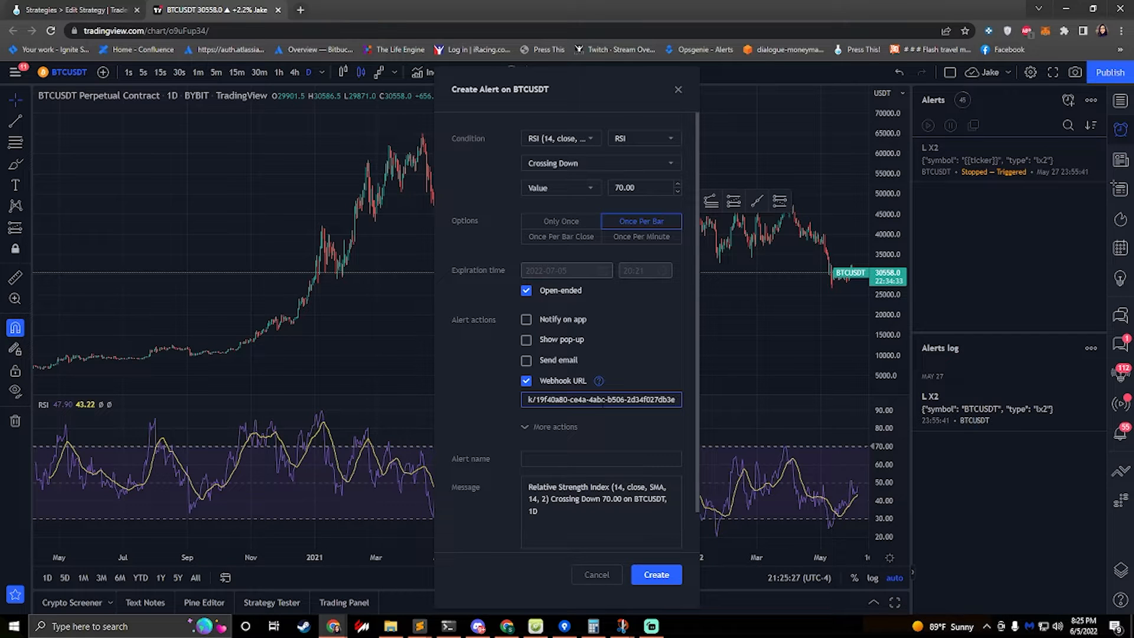
pyautogui.click(84, 13)
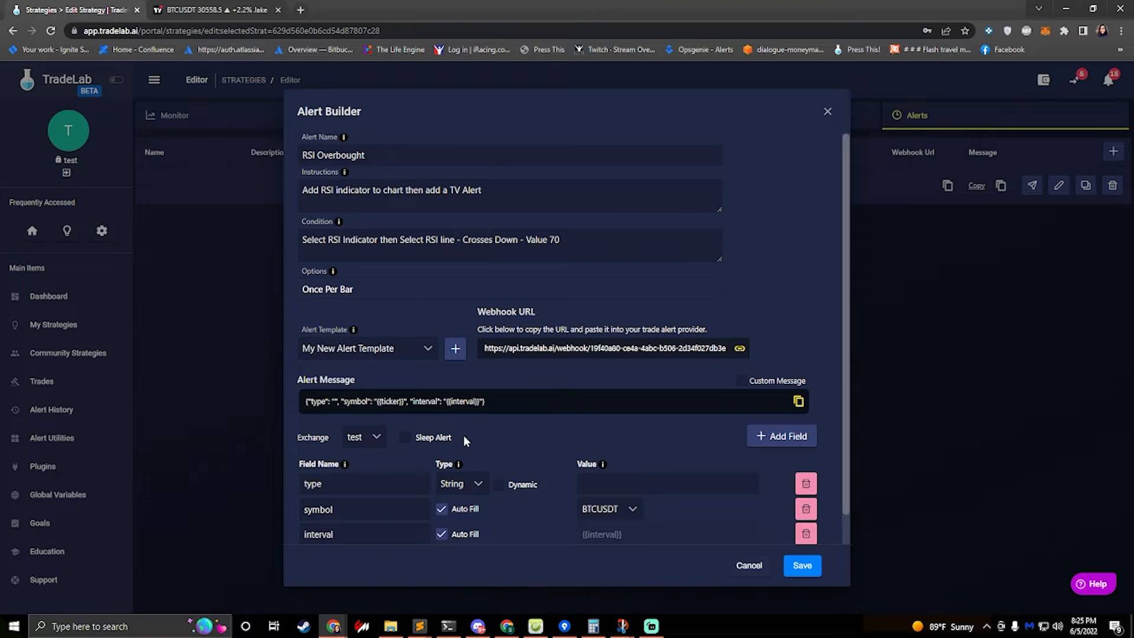
# Set the value of the type field in the alert message to overbought
pyautogui.scroll(-1, 501, 443)
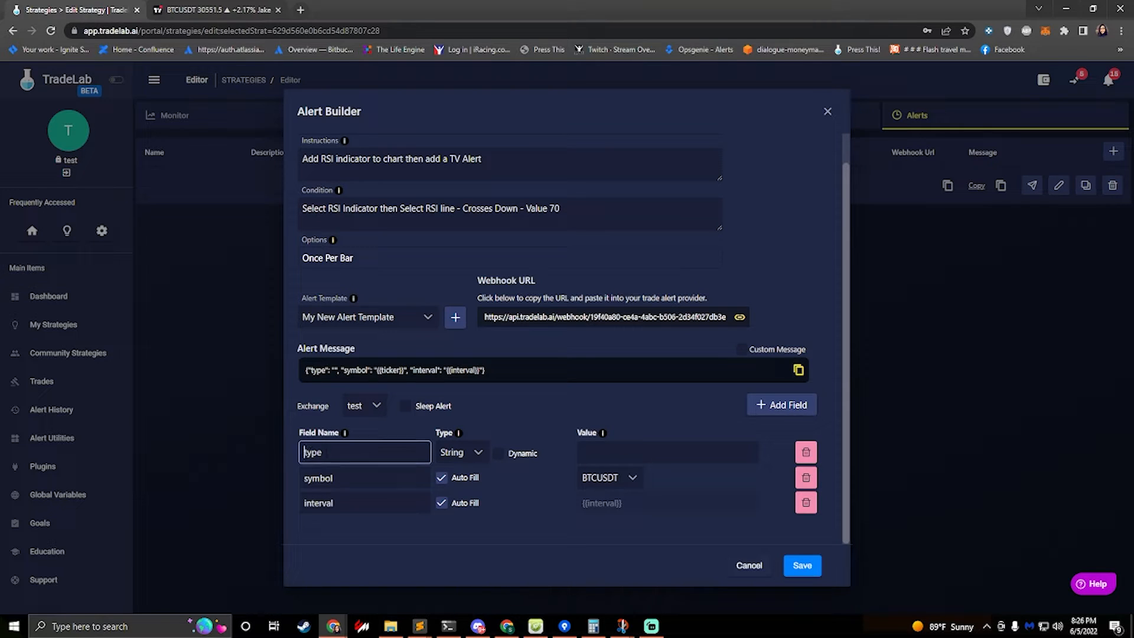
pyautogui.doubleClick(310, 452)
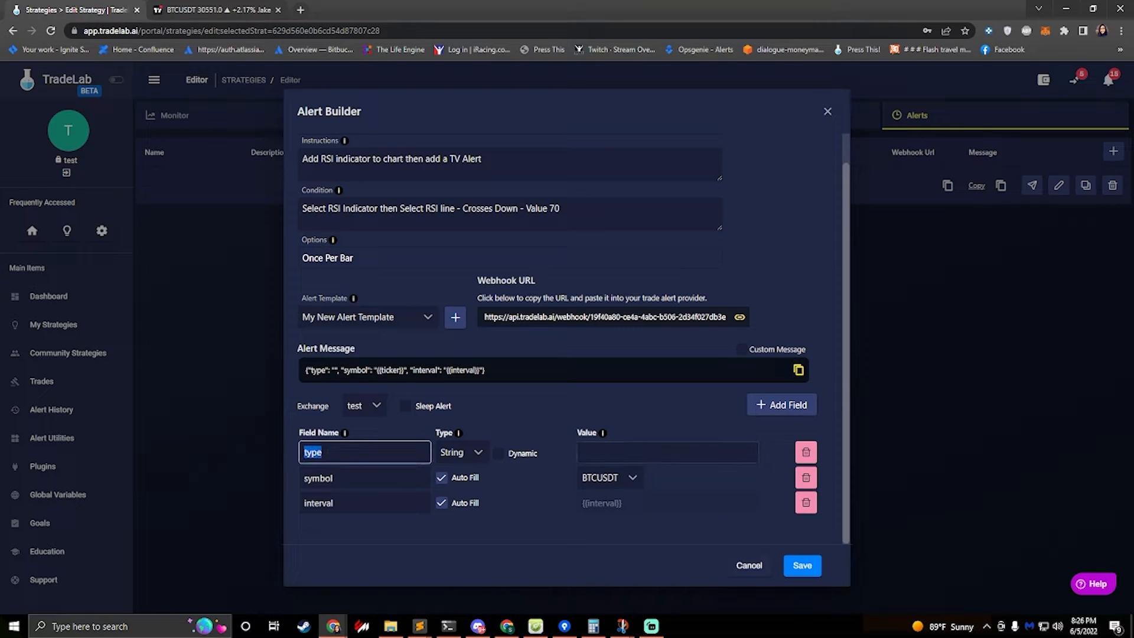
pyautogui.click(337, 451)
pyautogui.click(603, 450)
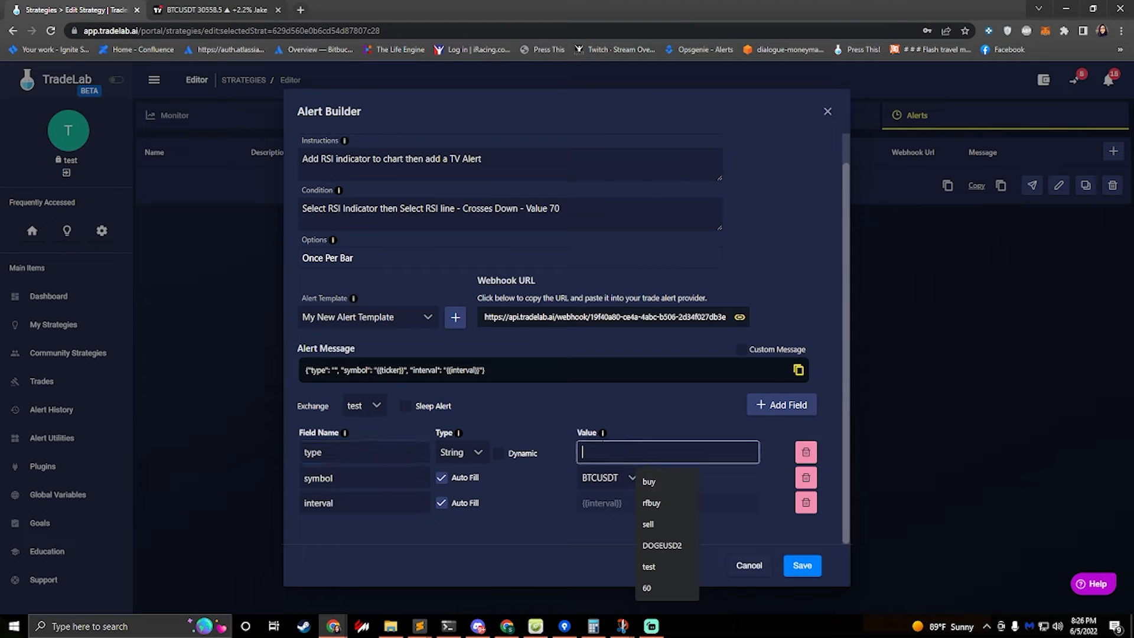
pyautogui.click(338, 453)
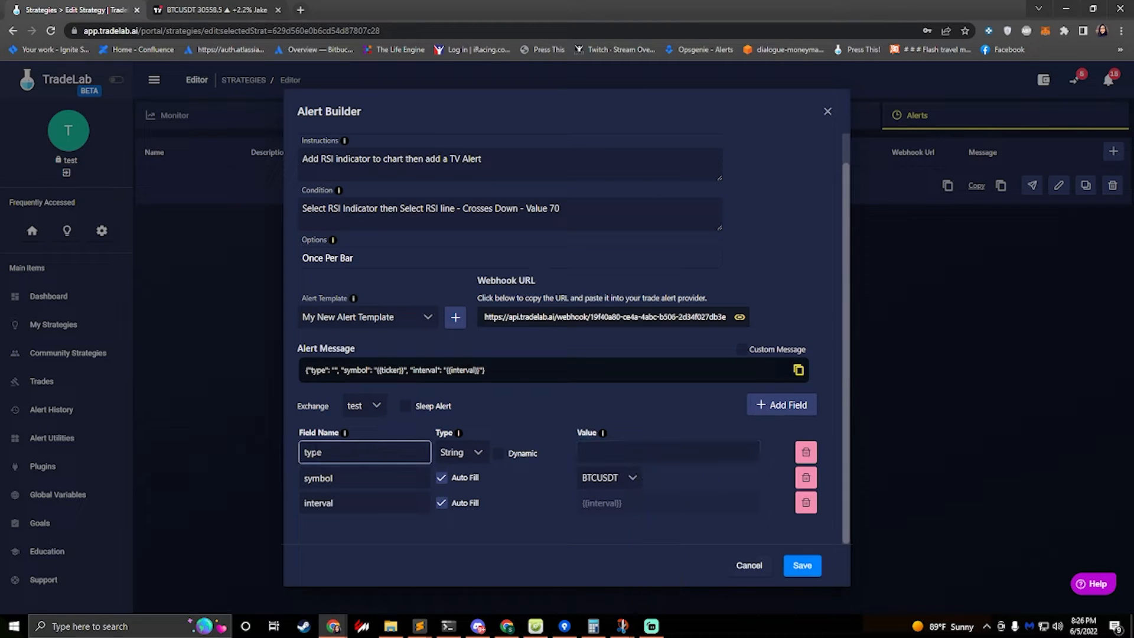
pyautogui.hotkey('ctrl', 'a')
pyautogui.click(330, 454)
pyautogui.hotkey('ctrl', 'a')
pyautogui.press('Tab')
pyautogui.press('Tab')
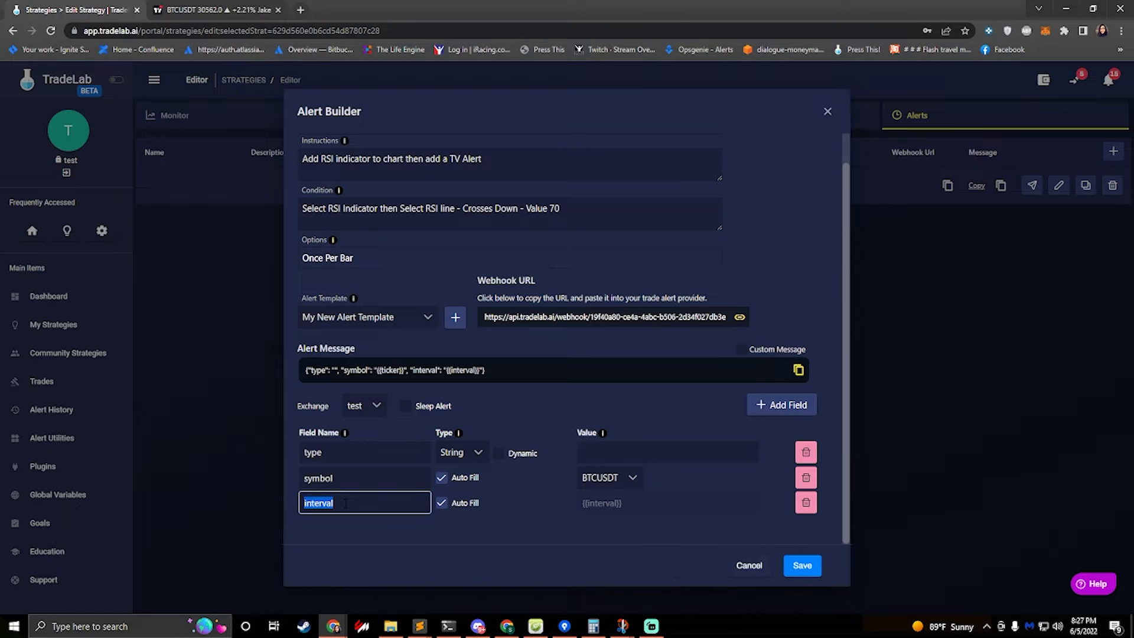
pyautogui.hotkey('shift', 'Tab')
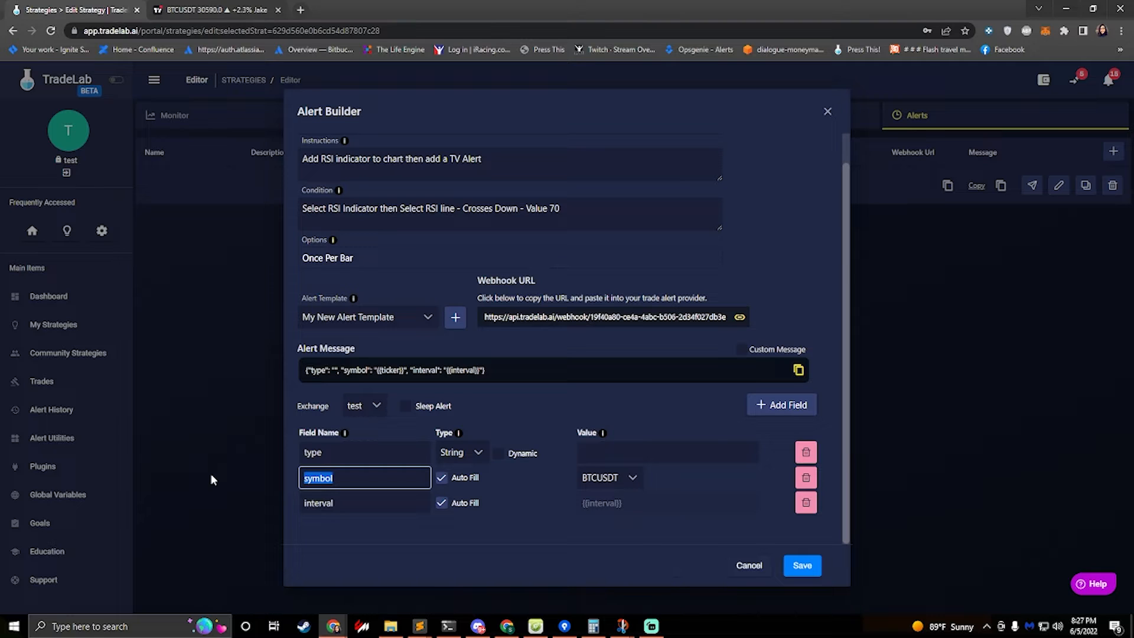
pyautogui.hotkey('shift', 'Tab')
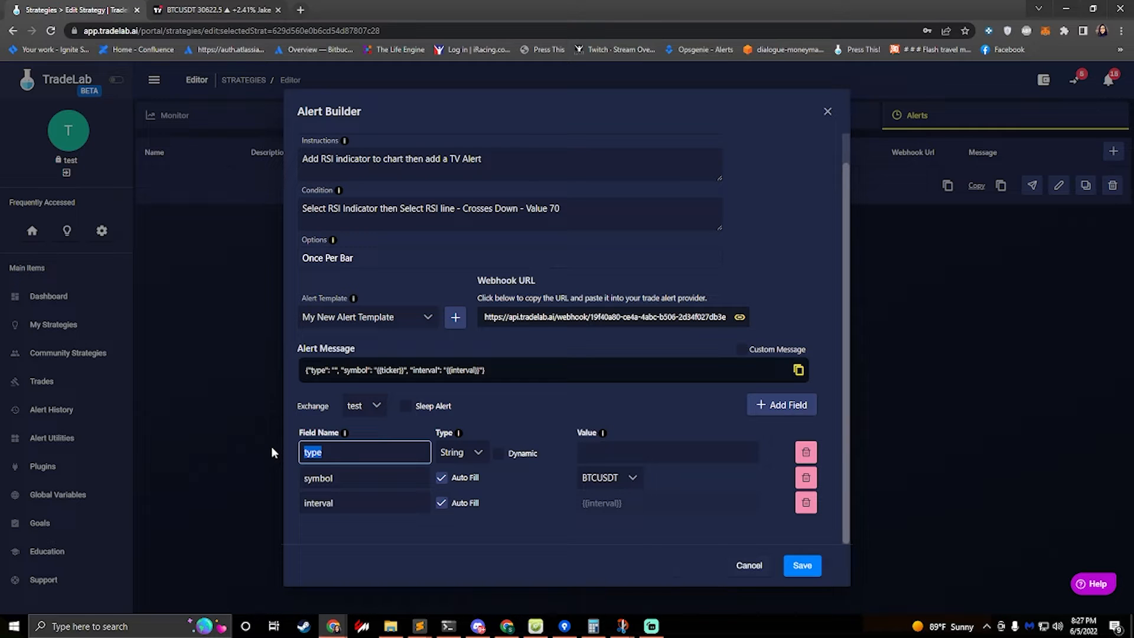
pyautogui.click(614, 452)
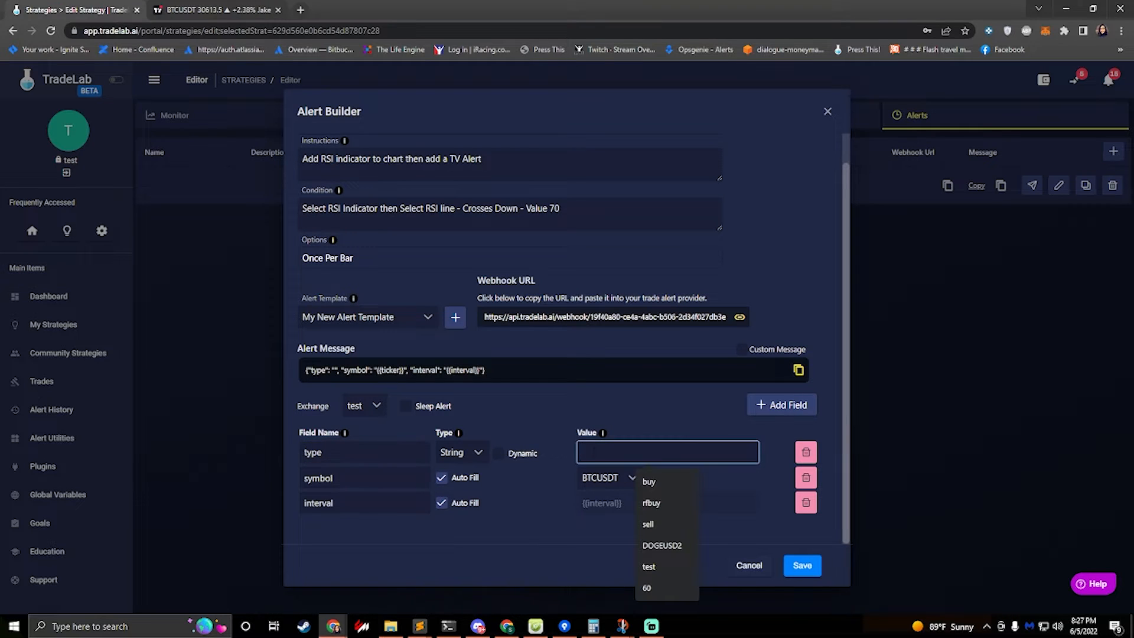
pyautogui.write('overbought')
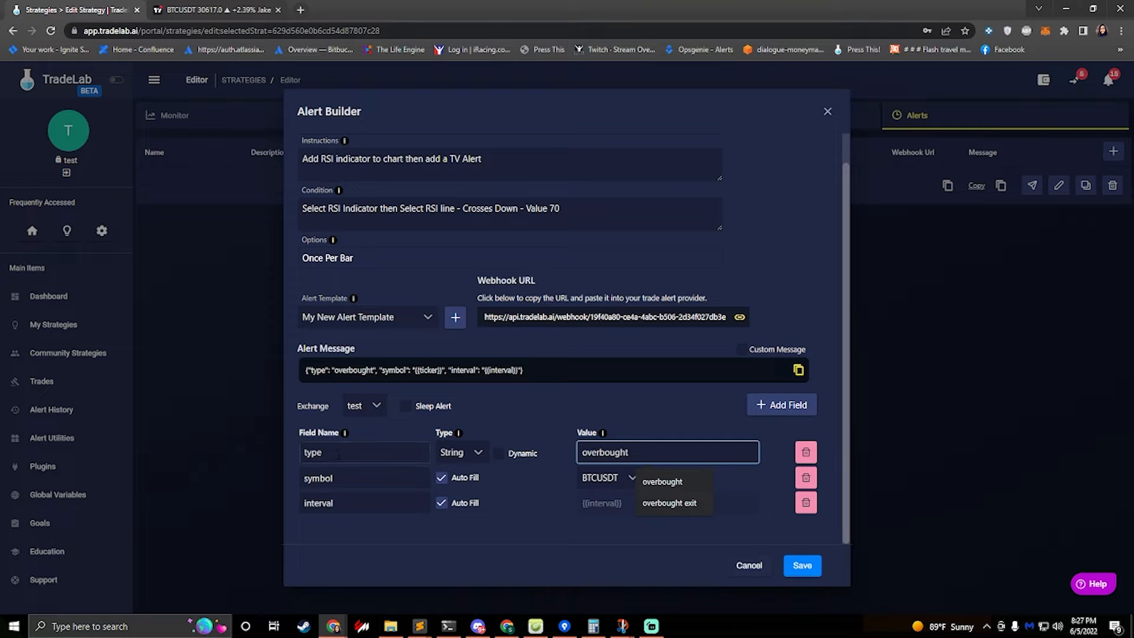
# Rename the type field to ALERT NAME
pyautogui.moveTo(343, 452); pyautogui.dragTo(231, 443)
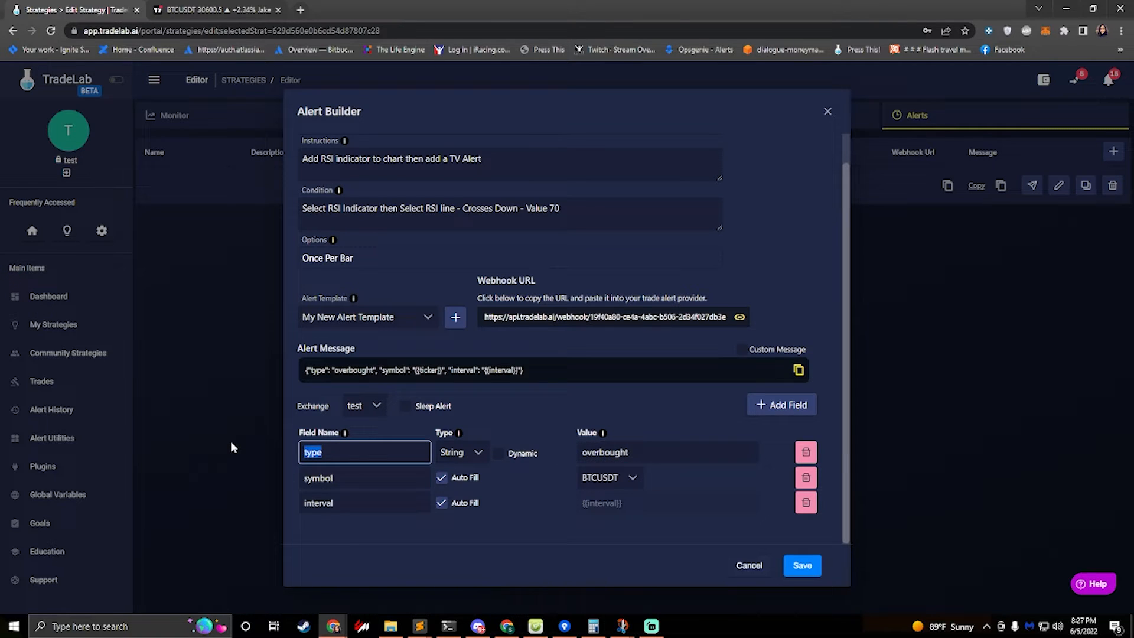
pyautogui.write('alert name')
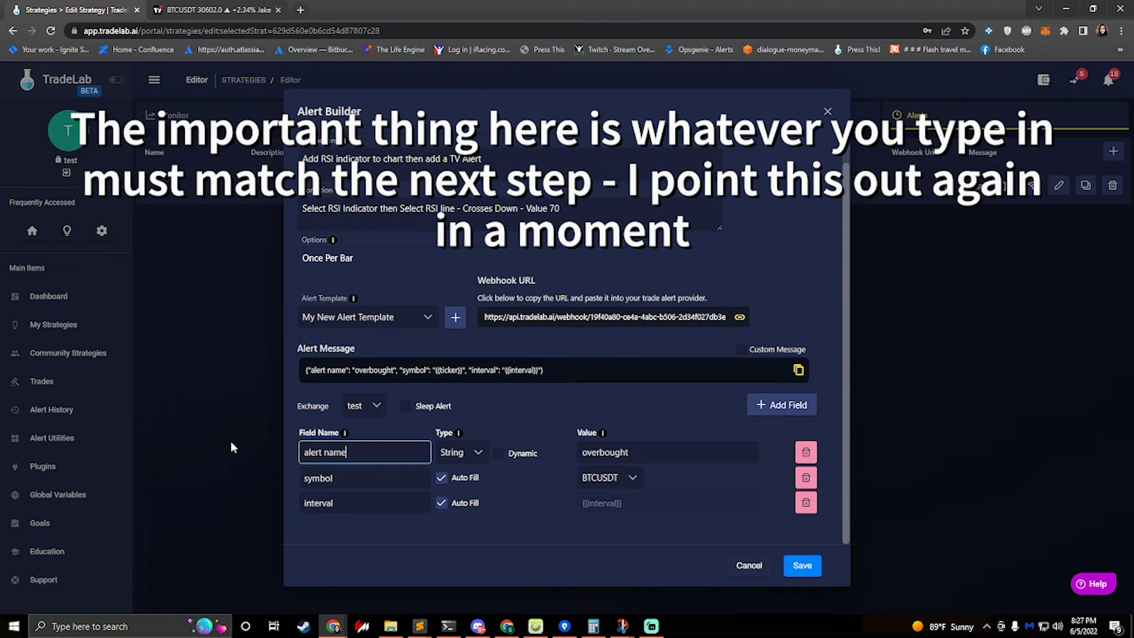
pyautogui.press('BackSpace')
pyautogui.press('BackSpace')
pyautogui.press('BackSpace')
pyautogui.press('BackSpace')
pyautogui.press('BackSpace')
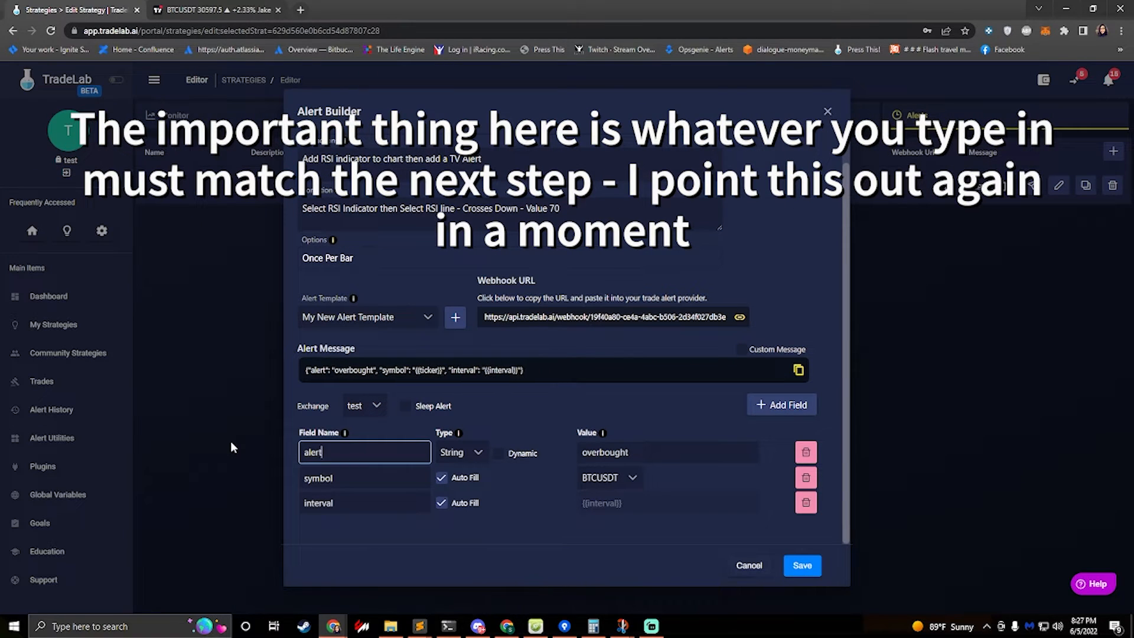
pyautogui.press('BackSpace')
pyautogui.press('BackSpace')
pyautogui.press('BackSpace')
pyautogui.press('BackSpace')
pyautogui.press('BackSpace')
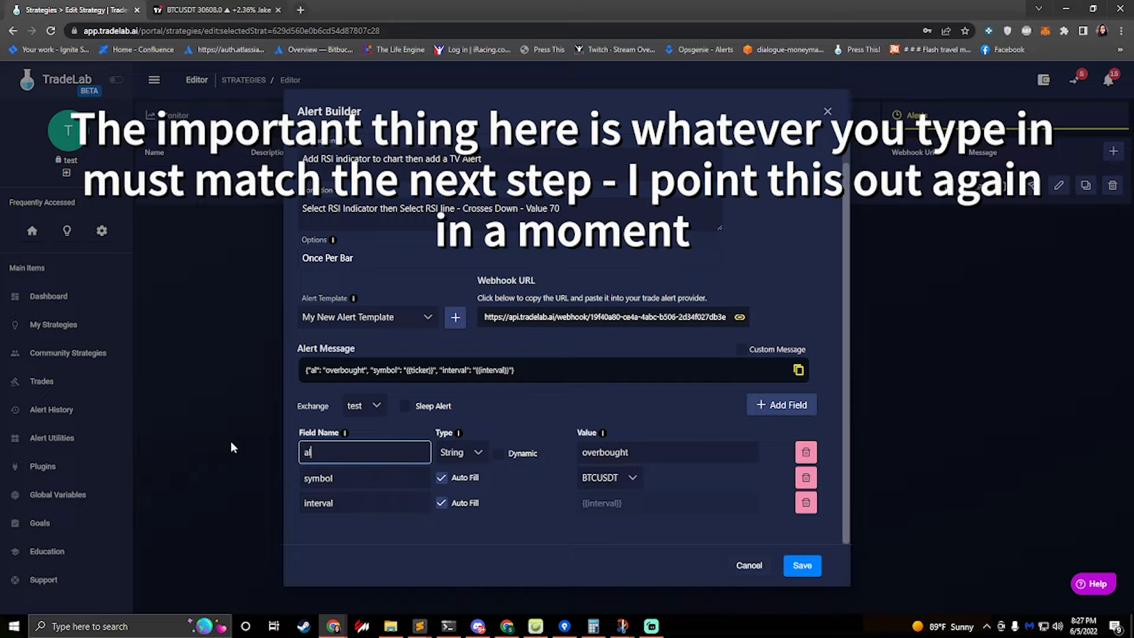
pyautogui.write('ALERT NAME')
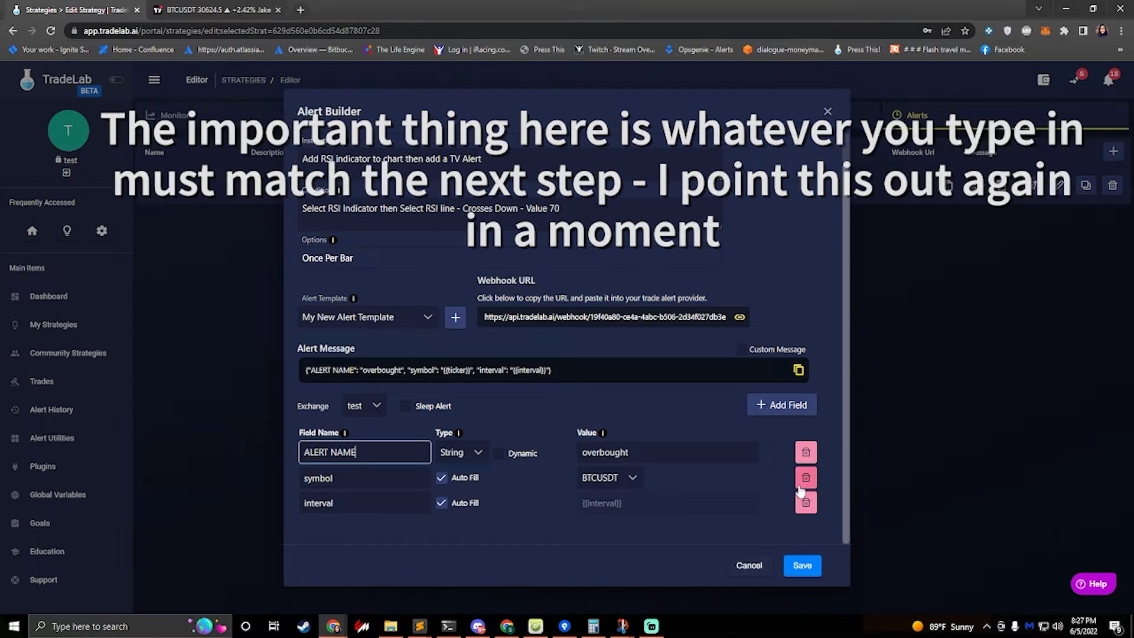
# Rename the first message field back to type
pyautogui.click(442, 480)
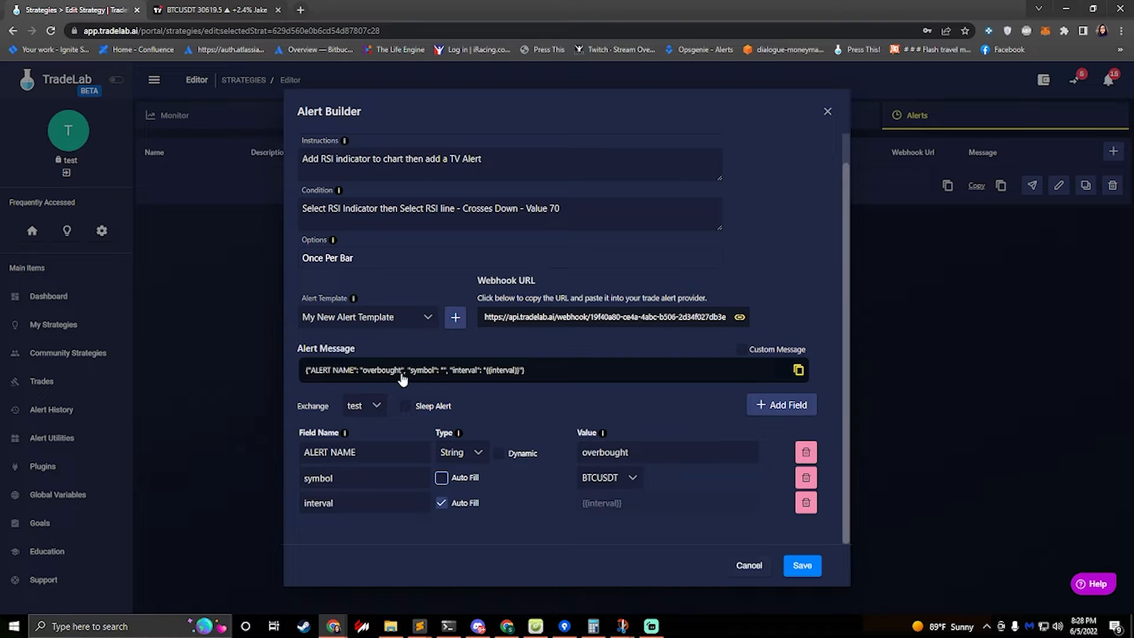
pyautogui.click(458, 477)
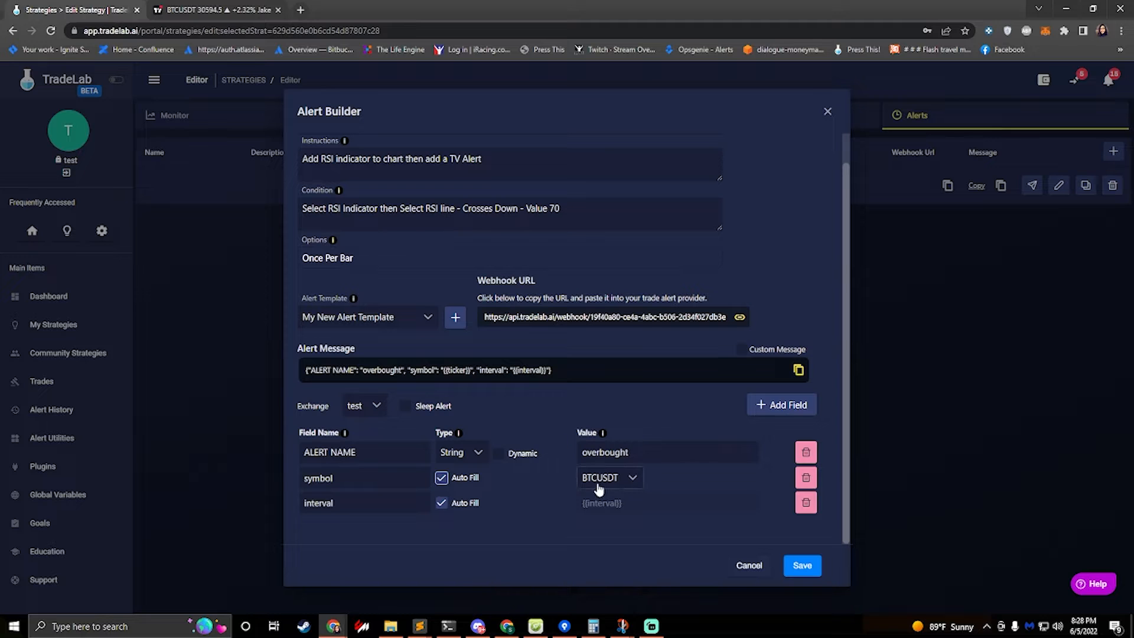
pyautogui.click(210, 13)
pyautogui.click(83, 10)
pyautogui.press('Tab')
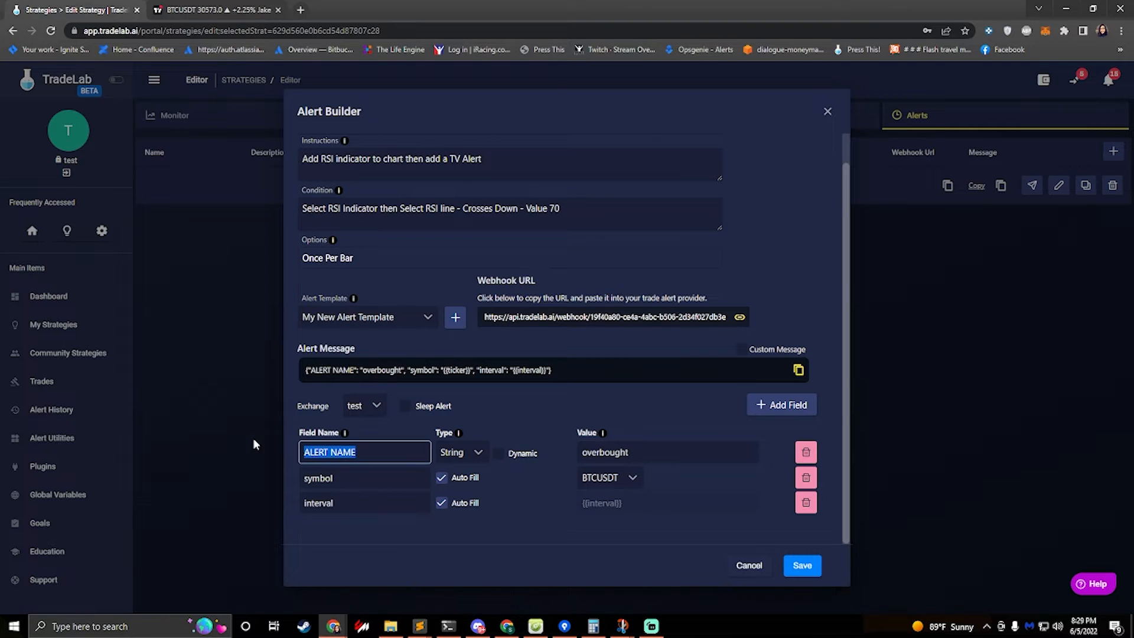
pyautogui.write('type')
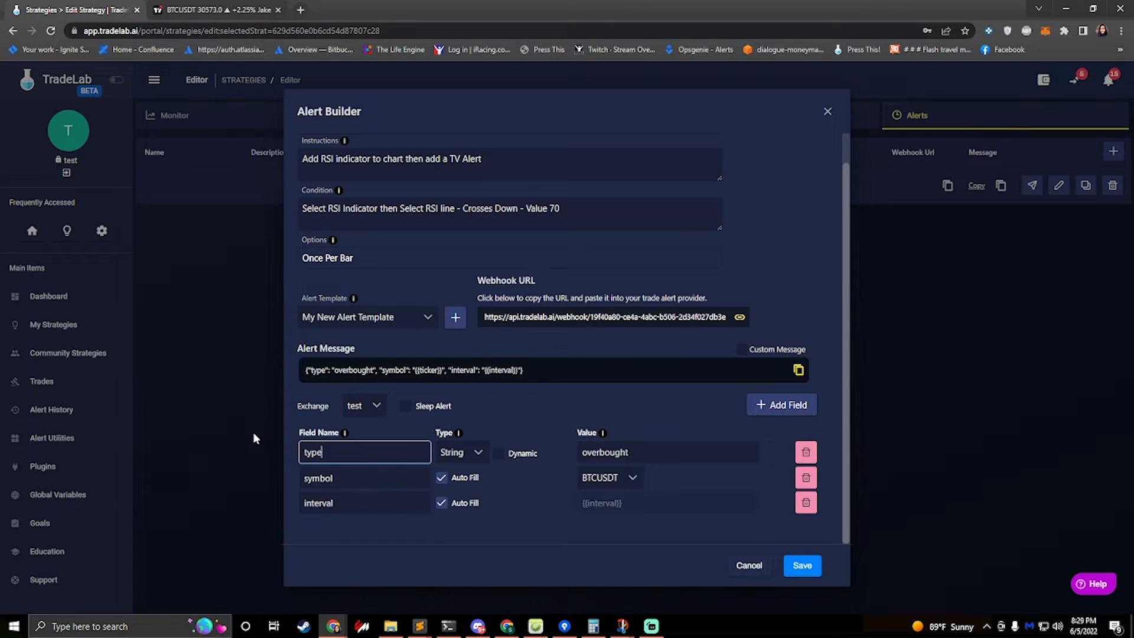
pyautogui.click(397, 436)
pyautogui.doubleClick(343, 503)
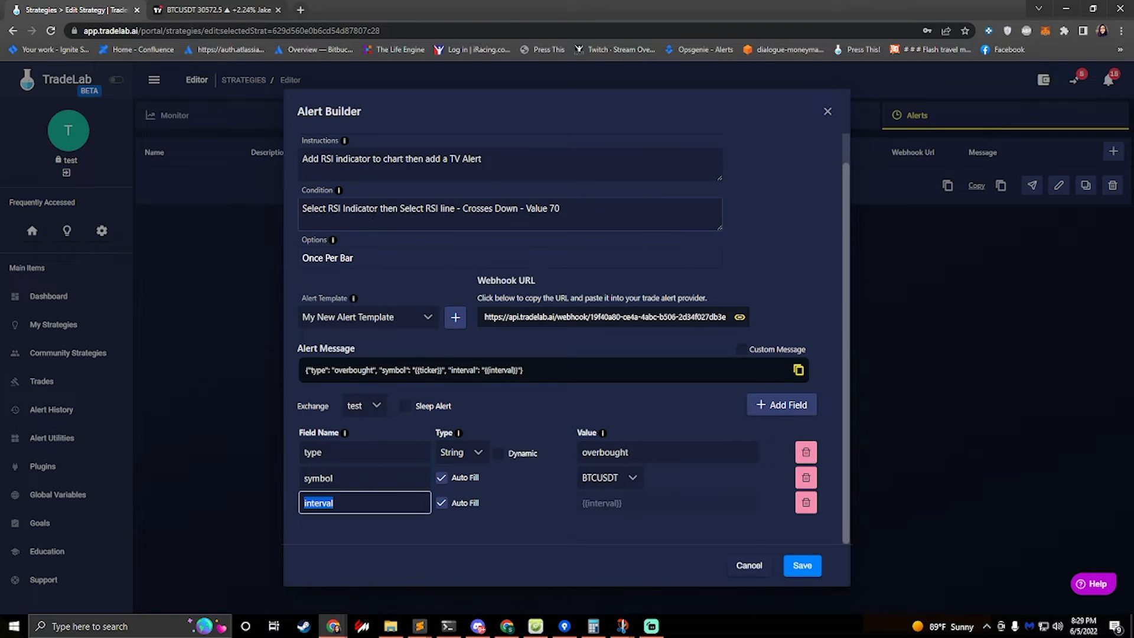
pyautogui.scroll(2, 358, 222)
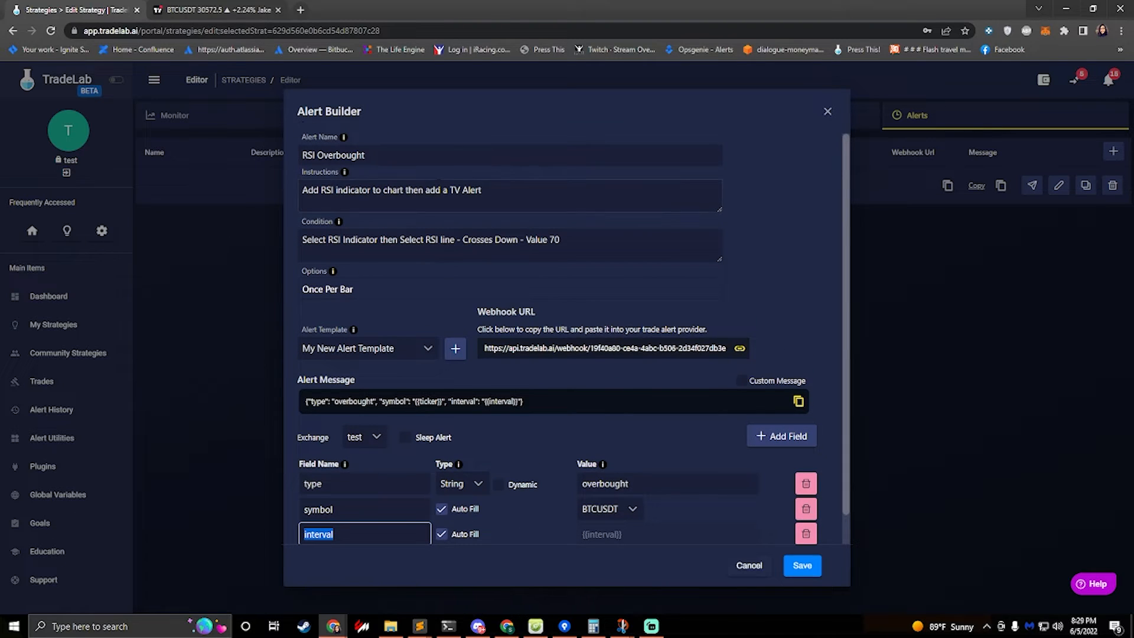
pyautogui.click(416, 410)
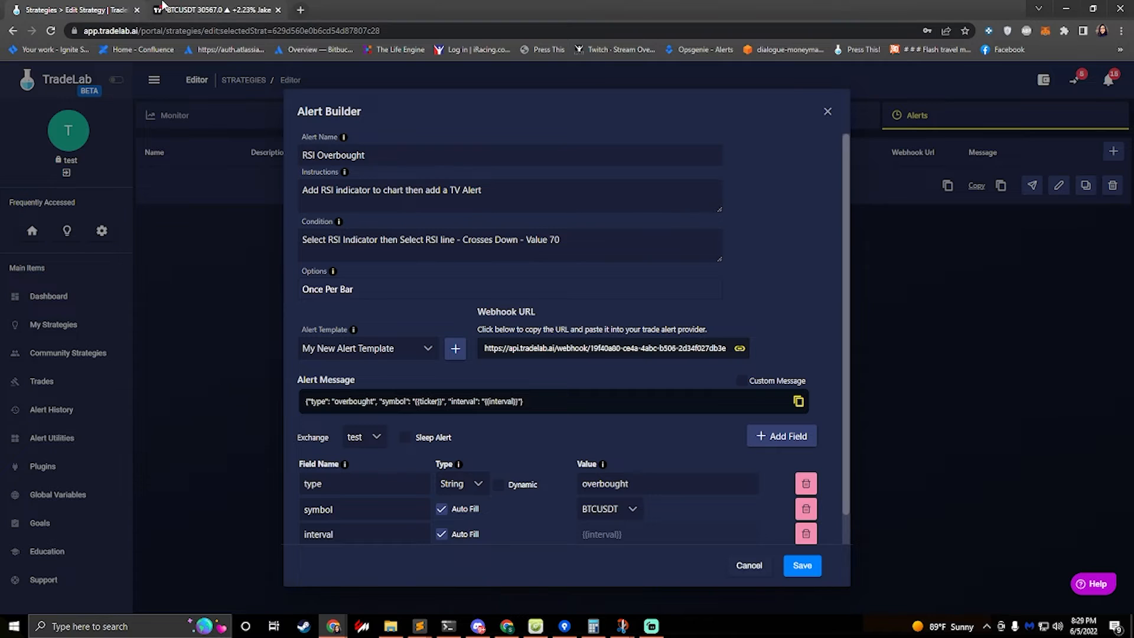
# Replace the TradingView alert message with the copied TradeLab alert message JSON
pyautogui.click(177, 9)
pyautogui.click(533, 478)
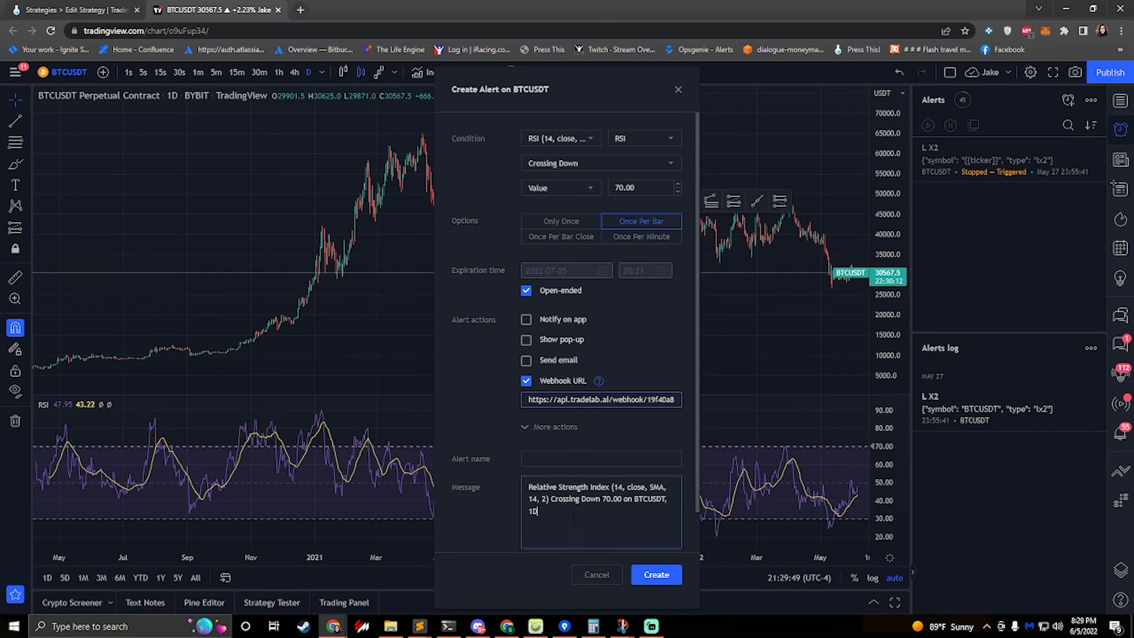
pyautogui.hotkey('ctrl', 'a')
pyautogui.hotkey('ctrl', 'v')
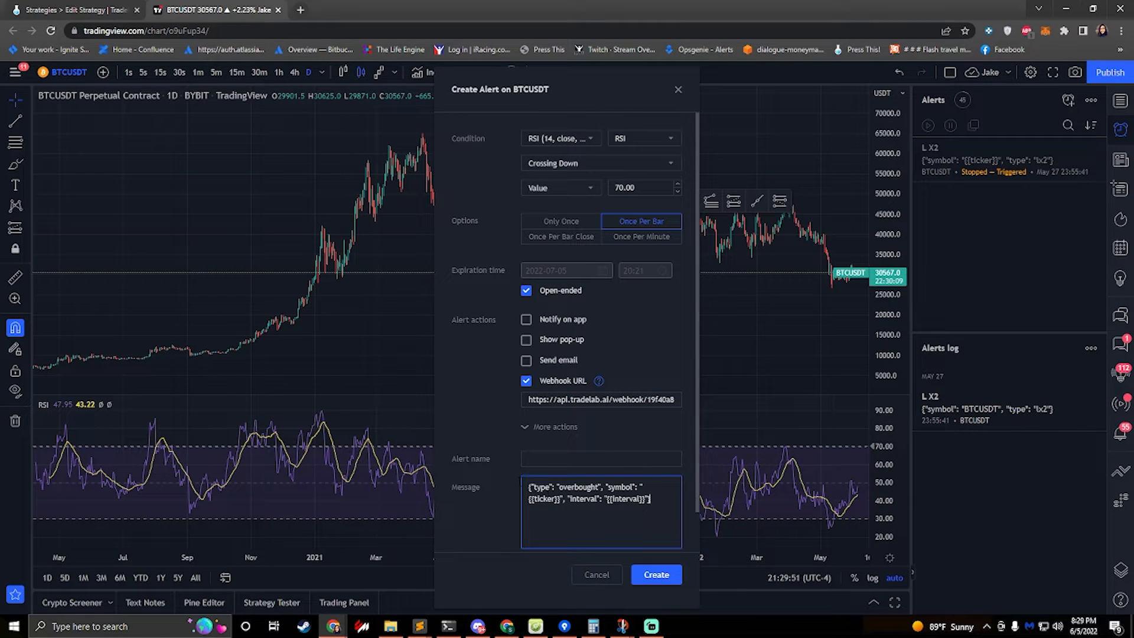
# Name the TradingView alert RSI Overbought and create it
pyautogui.click(563, 459)
pyautogui.write('Overbought')
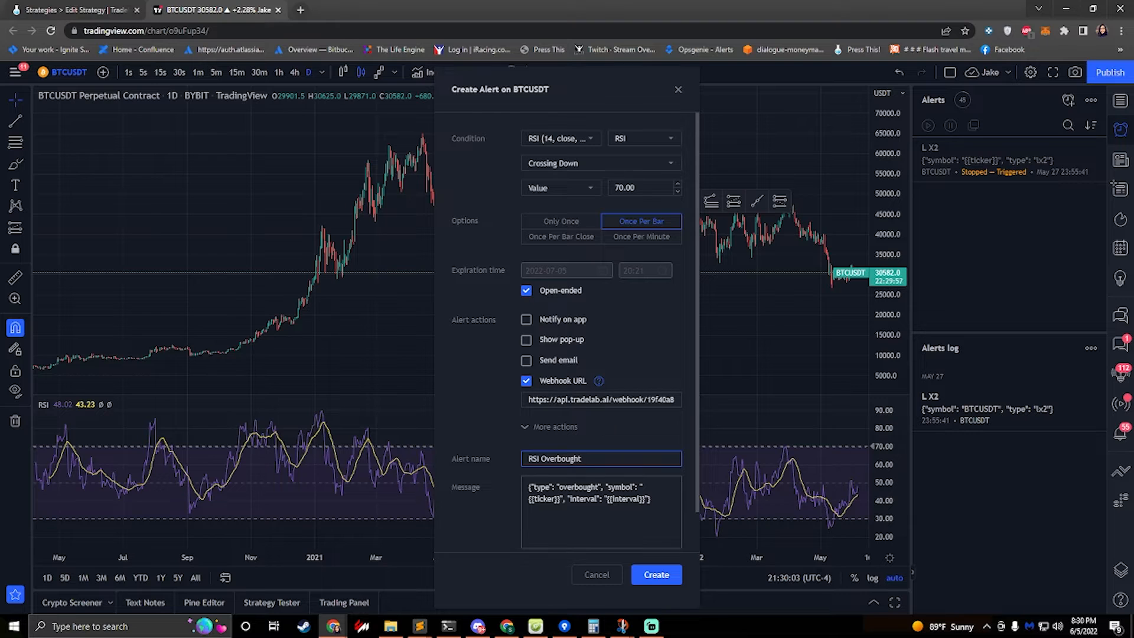
pyautogui.click(656, 579)
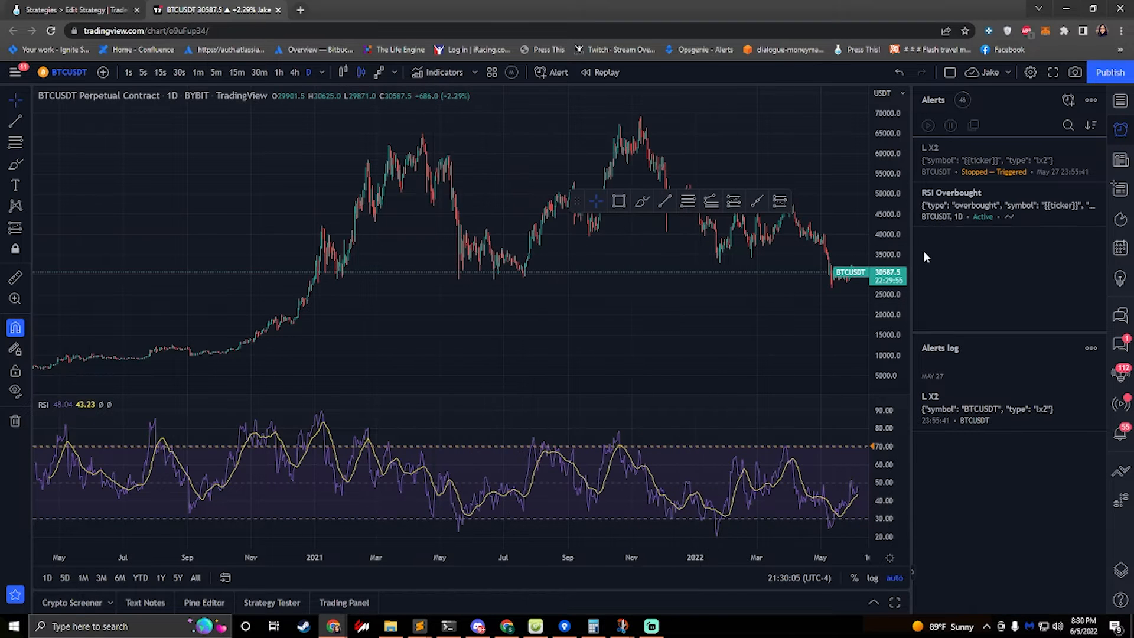
# Save the RSI Overbought alert in the TradeLab Alert Builder
pyautogui.click(131, 14)
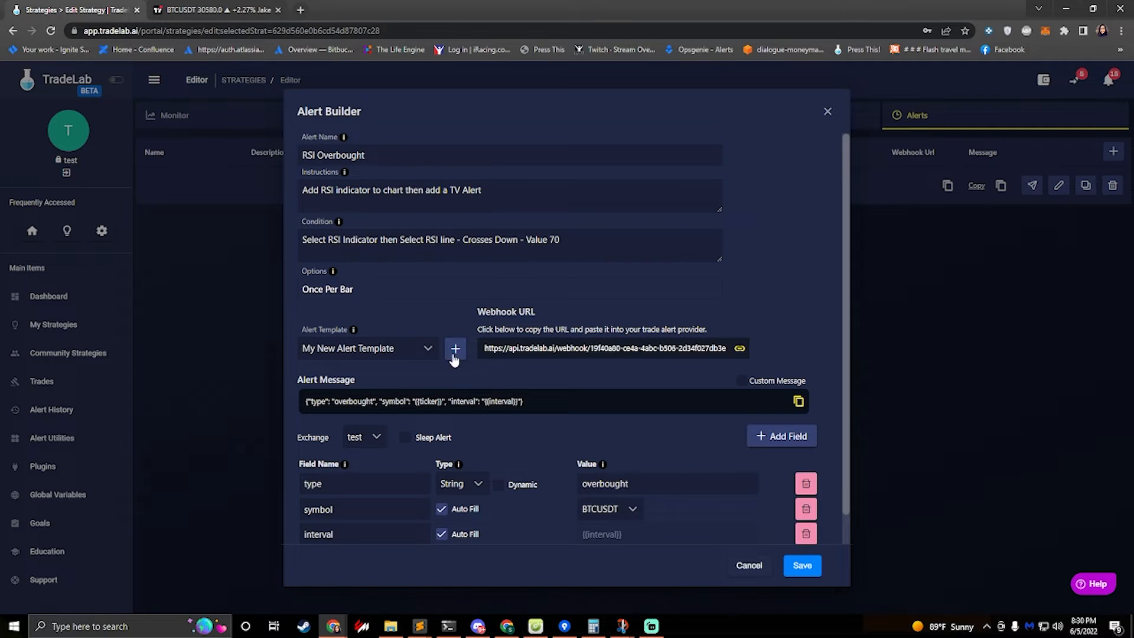
pyautogui.click(803, 566)
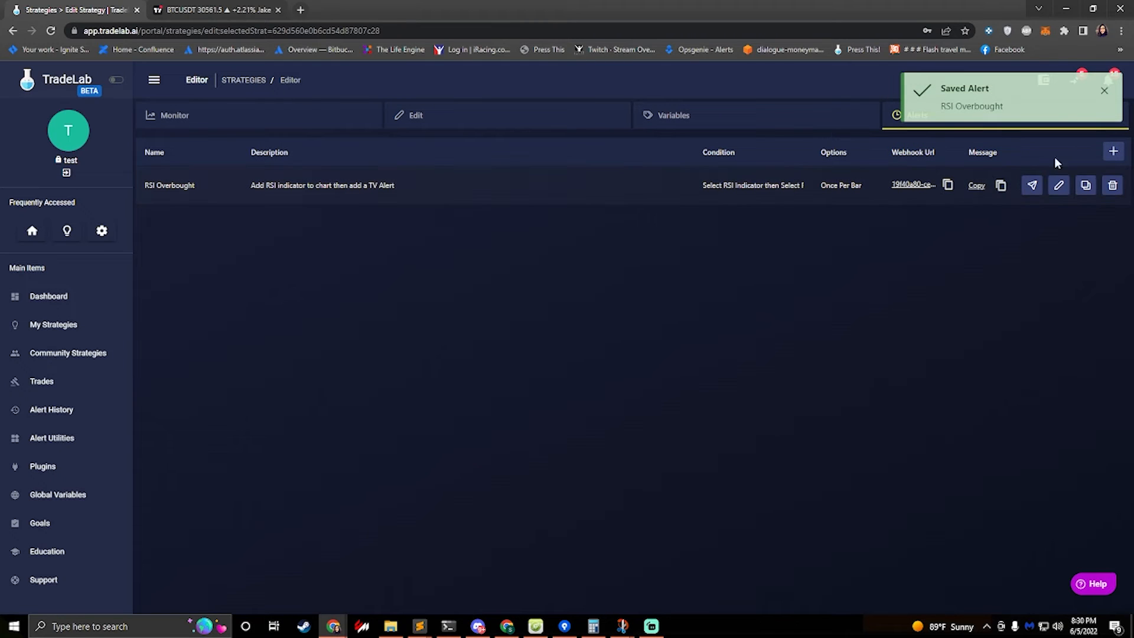
# Add a new TradeLab alert named RSI Oversold with instructions "Add RSI Indicator and add TV Alert"
pyautogui.click(1113, 152)
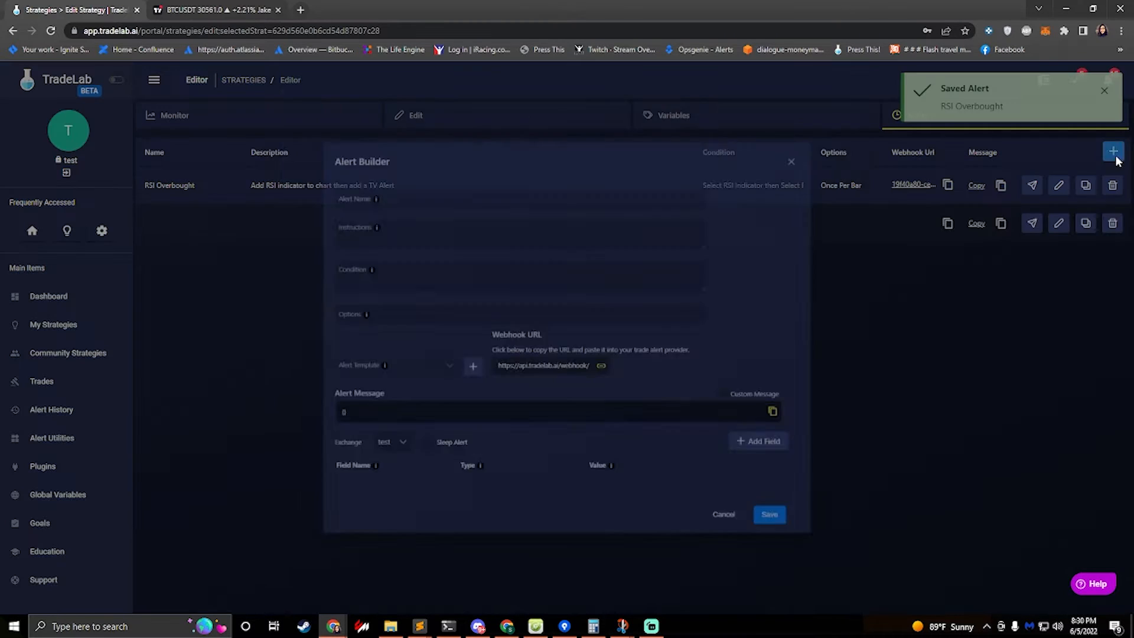
pyautogui.click(394, 154)
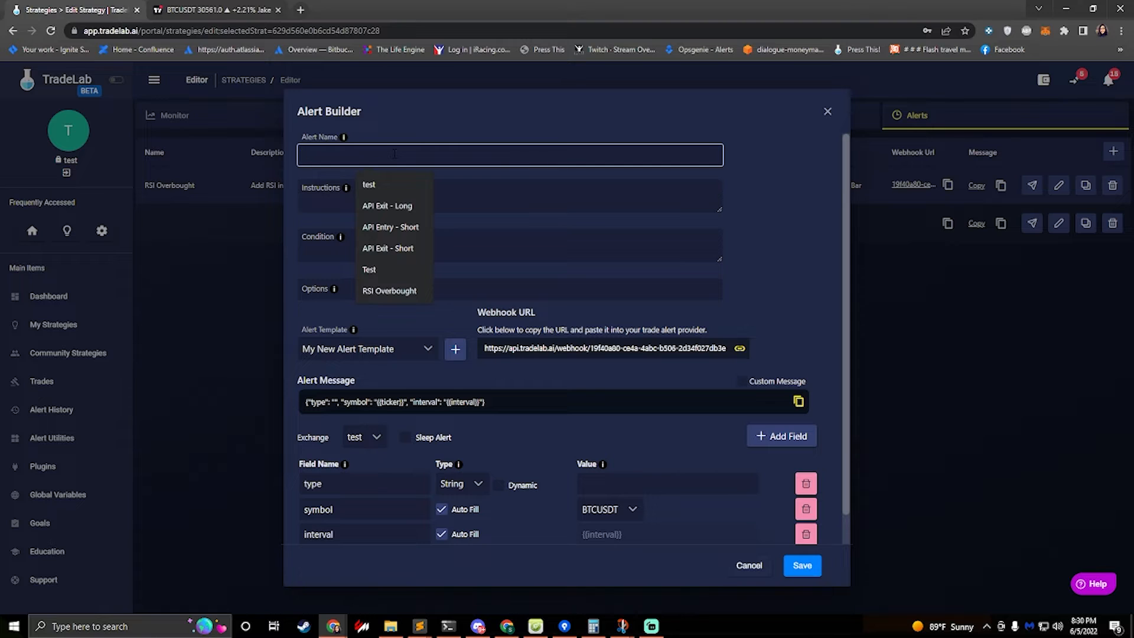
pyautogui.write('RSI ')
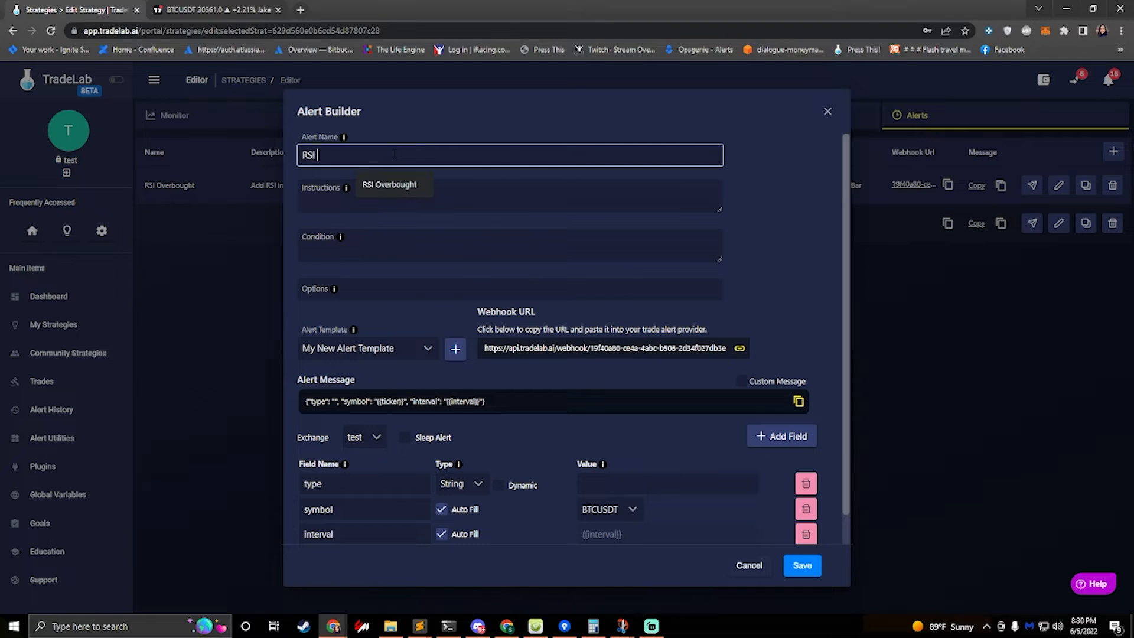
pyautogui.write('Oversold')
pyautogui.click(384, 188)
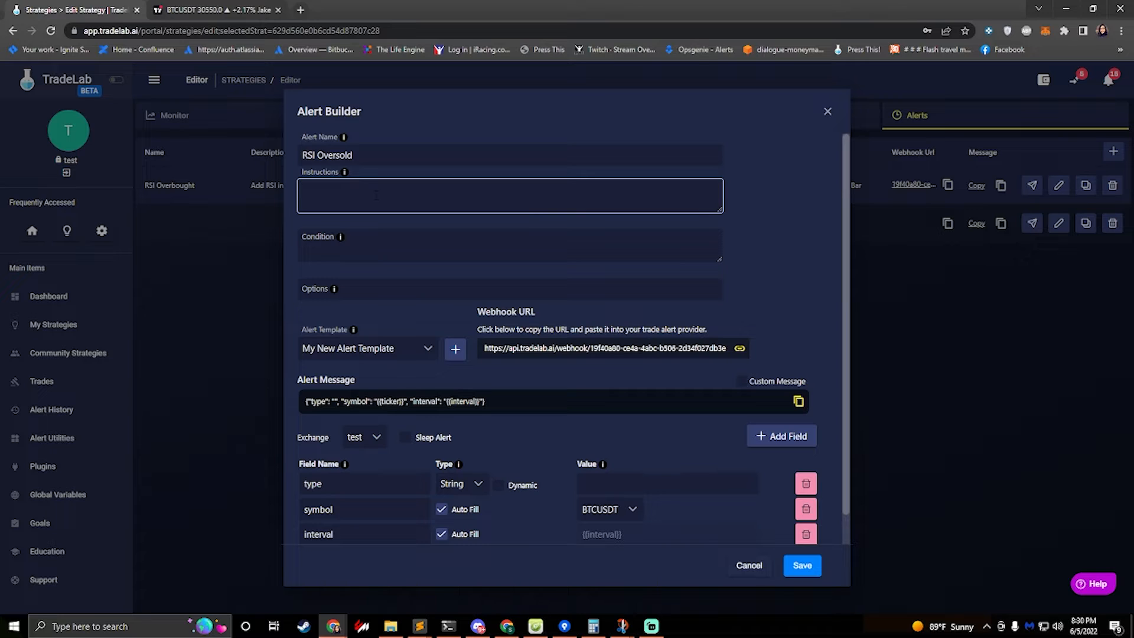
pyautogui.write('Add RSI Indicator')
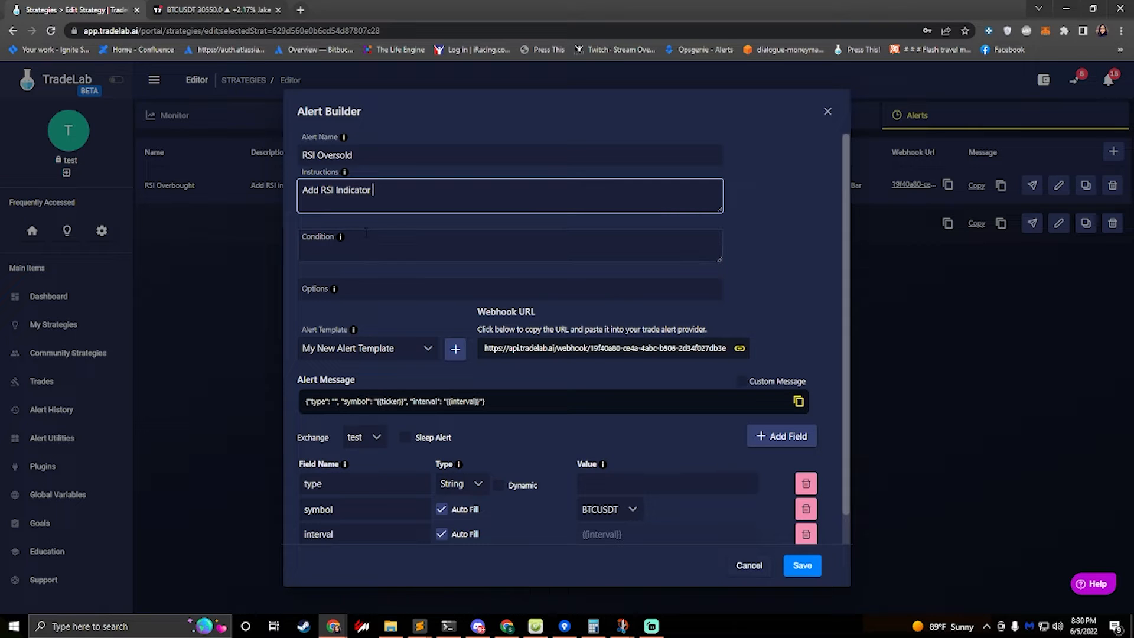
pyautogui.write(' and add TV Alert')
# Enter the alert condition as "RSI indicator - RSI line - Crossing Up 30"
pyautogui.click(356, 239)
pyautogui.write('RSI din')
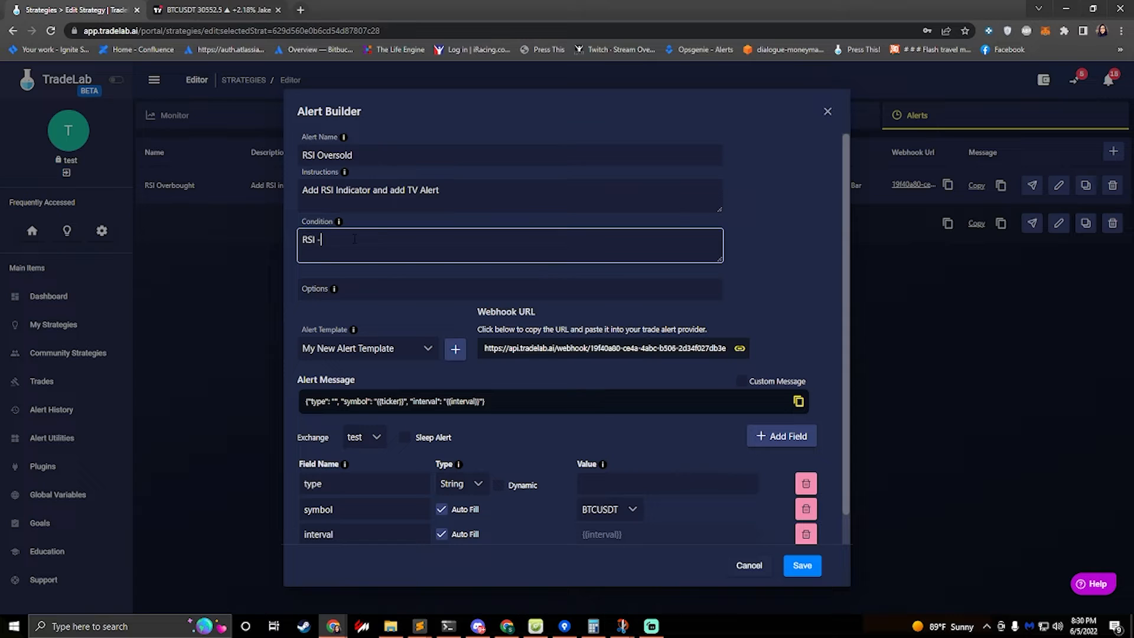
pyautogui.press('BackSpace')
pyautogui.press('BackSpace')
pyautogui.press('BackSpace')
pyautogui.write('indicator - RSI line - Crossing Up 30')
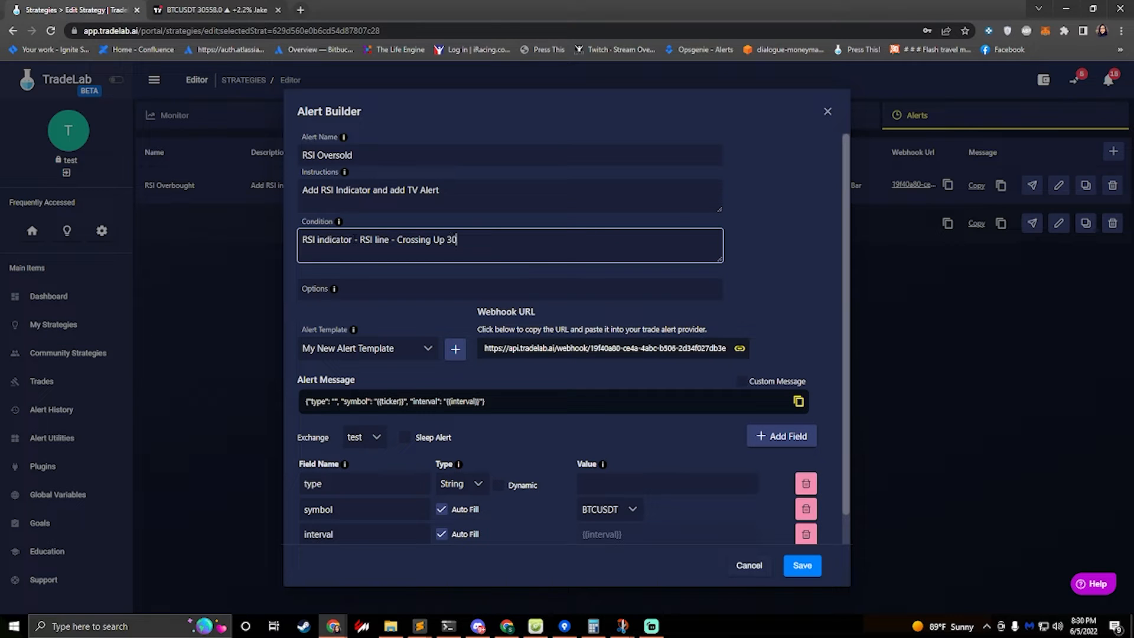
# Set up a new TradingView alert on RSI crossing up value 30, triggering once per bar
pyautogui.click(201, 9)
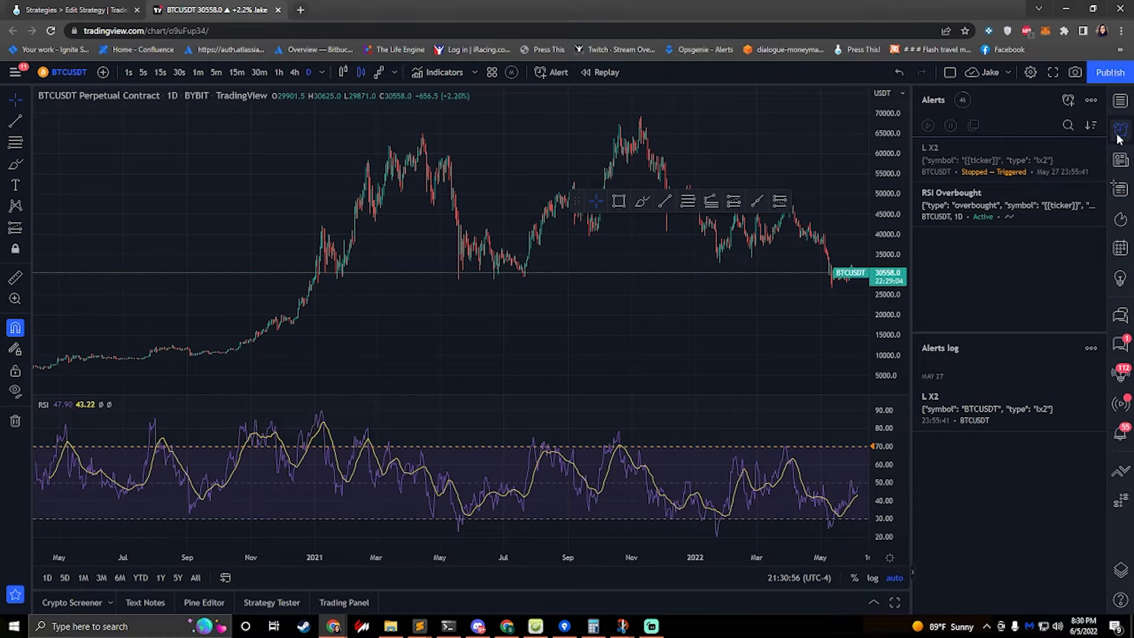
pyautogui.click(552, 72)
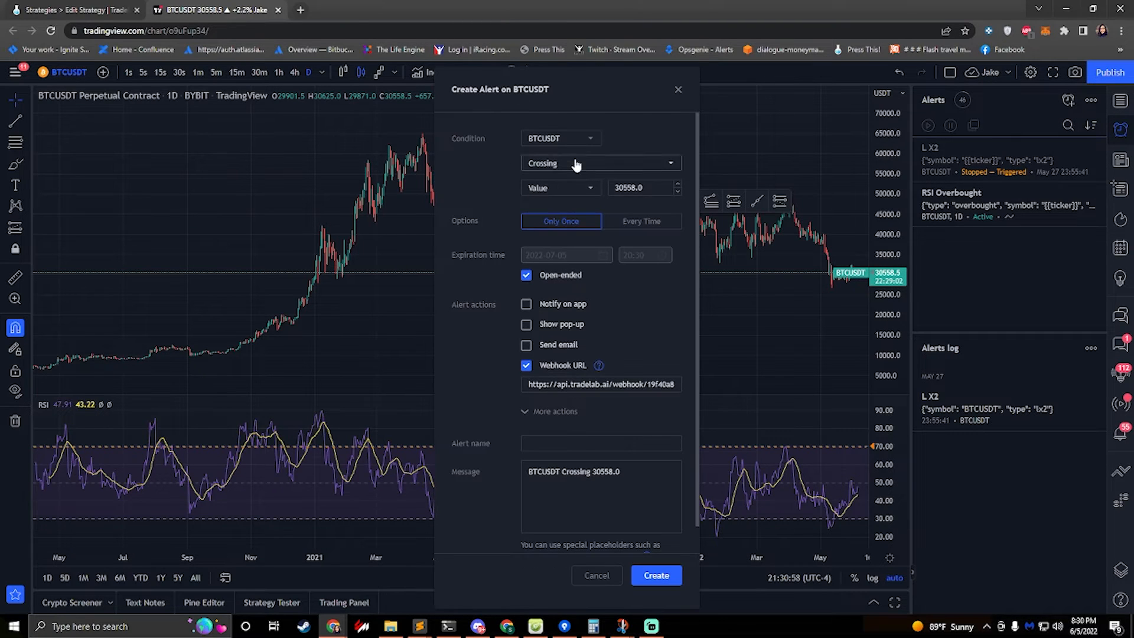
pyautogui.click(545, 145)
pyautogui.click(547, 159)
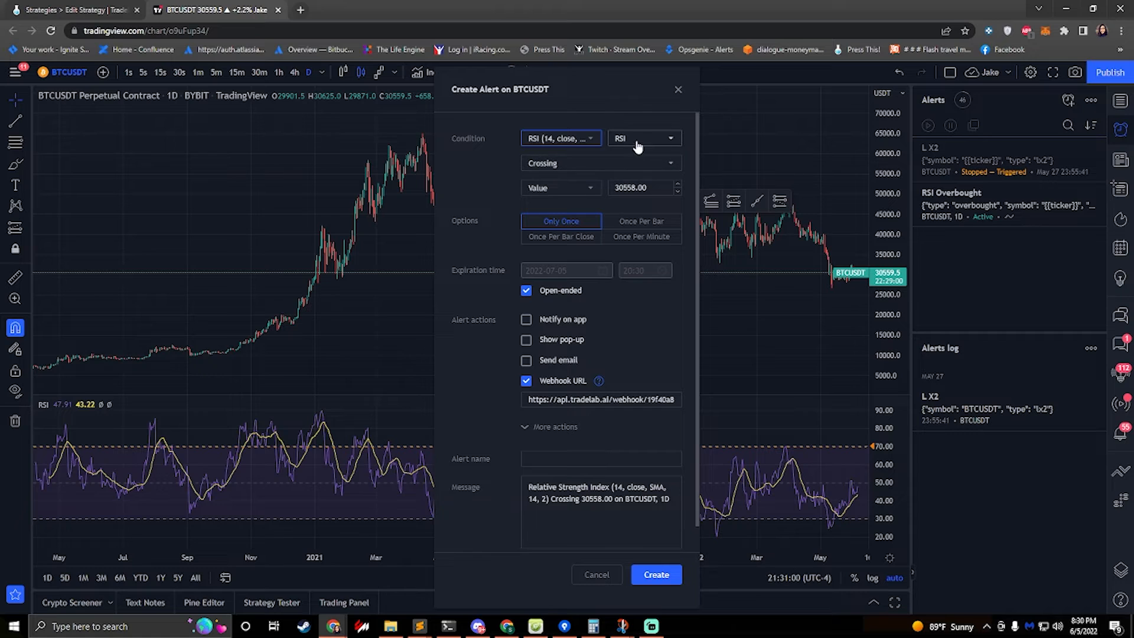
pyautogui.click(576, 164)
pyautogui.click(578, 186)
pyautogui.click(560, 189)
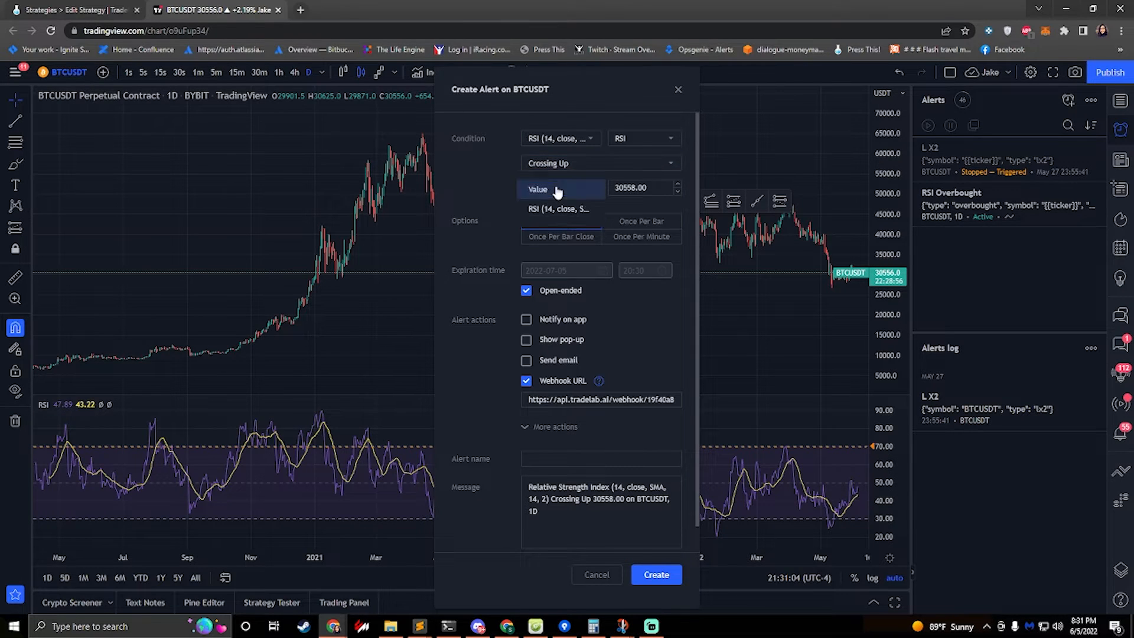
pyautogui.click(541, 193)
pyautogui.write('30')
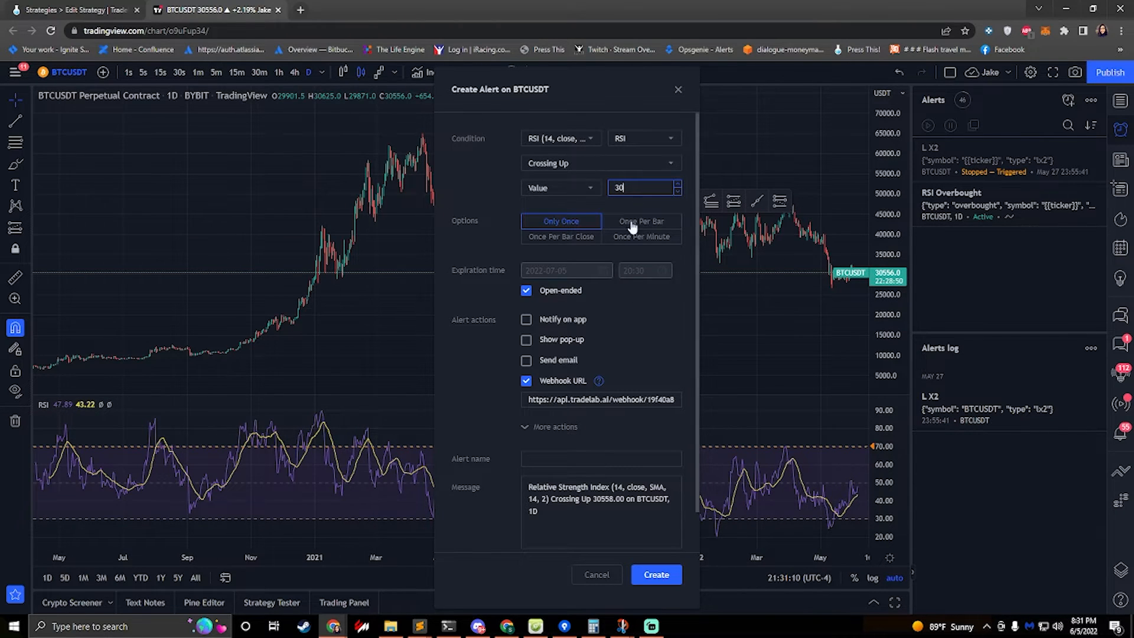
pyautogui.click(556, 223)
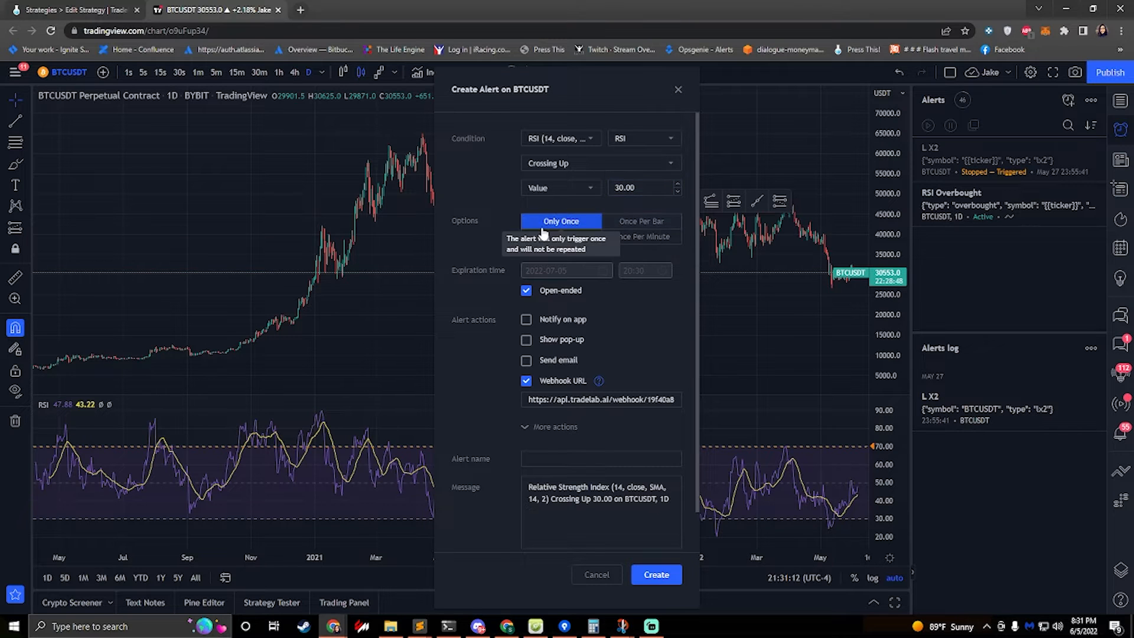
pyautogui.click(627, 229)
# Set the TradeLab alert's options to Once Per Bar
pyautogui.click(71, 10)
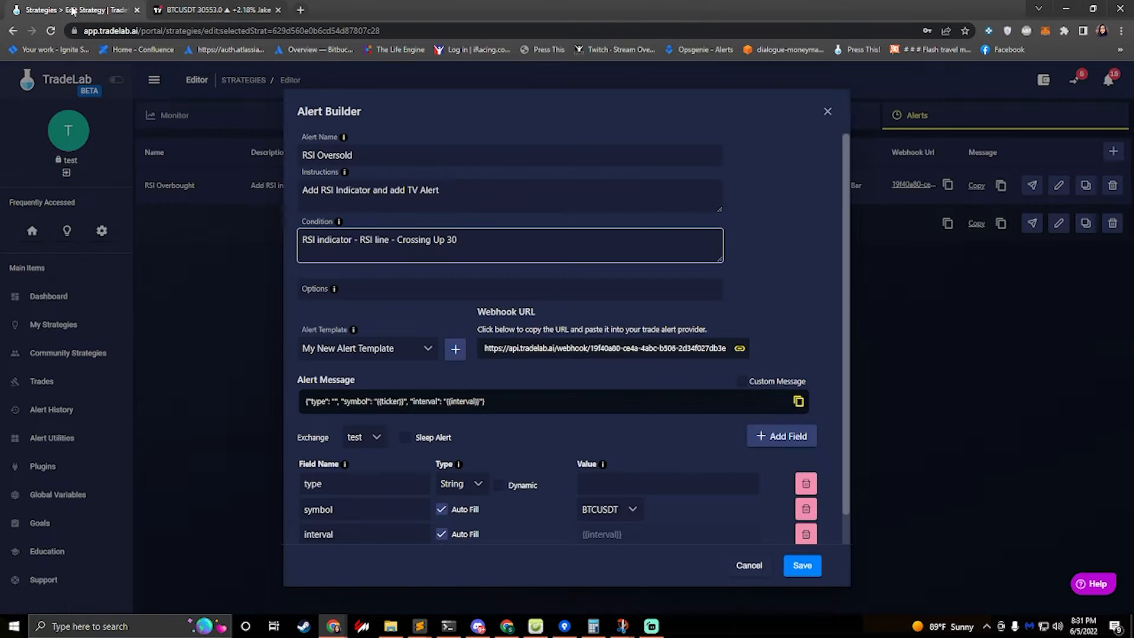
pyautogui.click(371, 289)
pyautogui.write('Once')
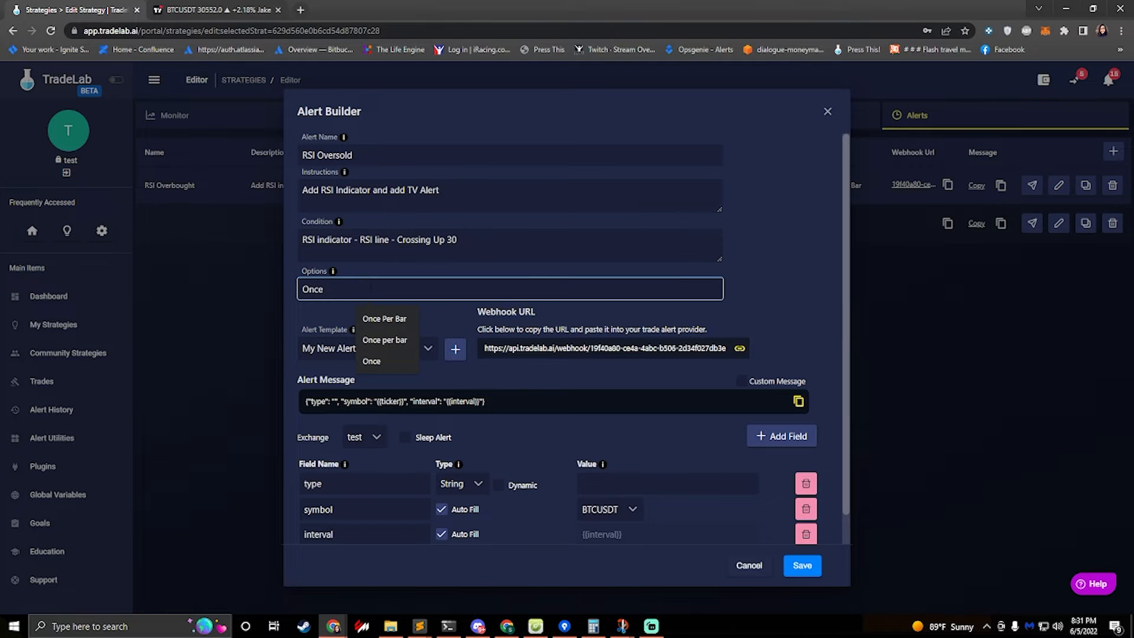
pyautogui.click(383, 318)
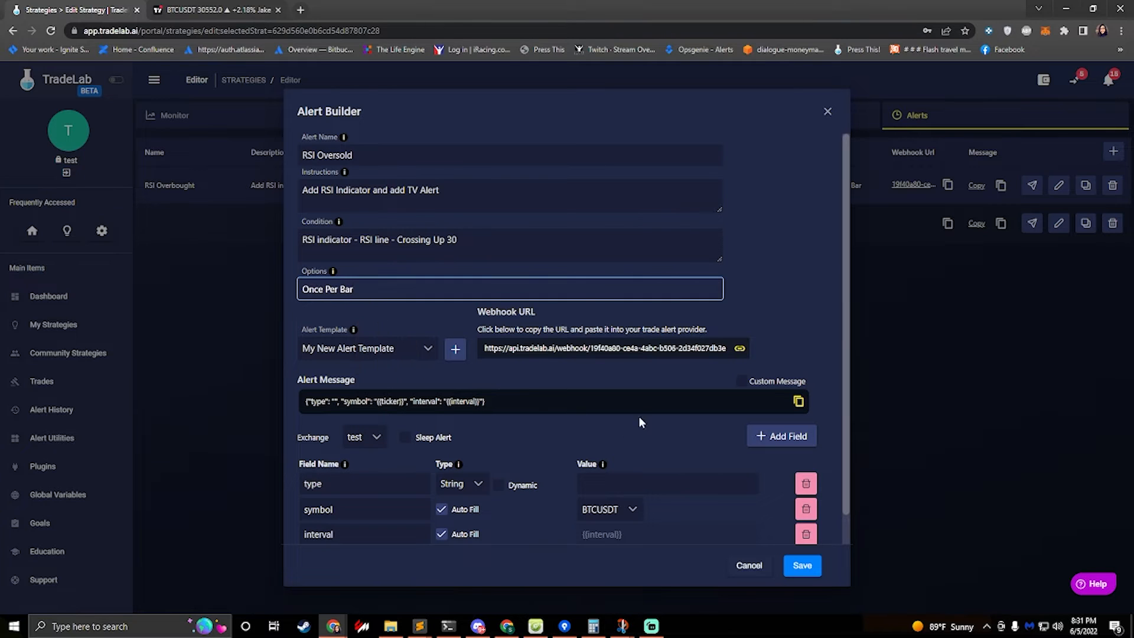
# Set the type field's value to oversold
pyautogui.scroll(-1, 538, 458)
pyautogui.click(650, 452)
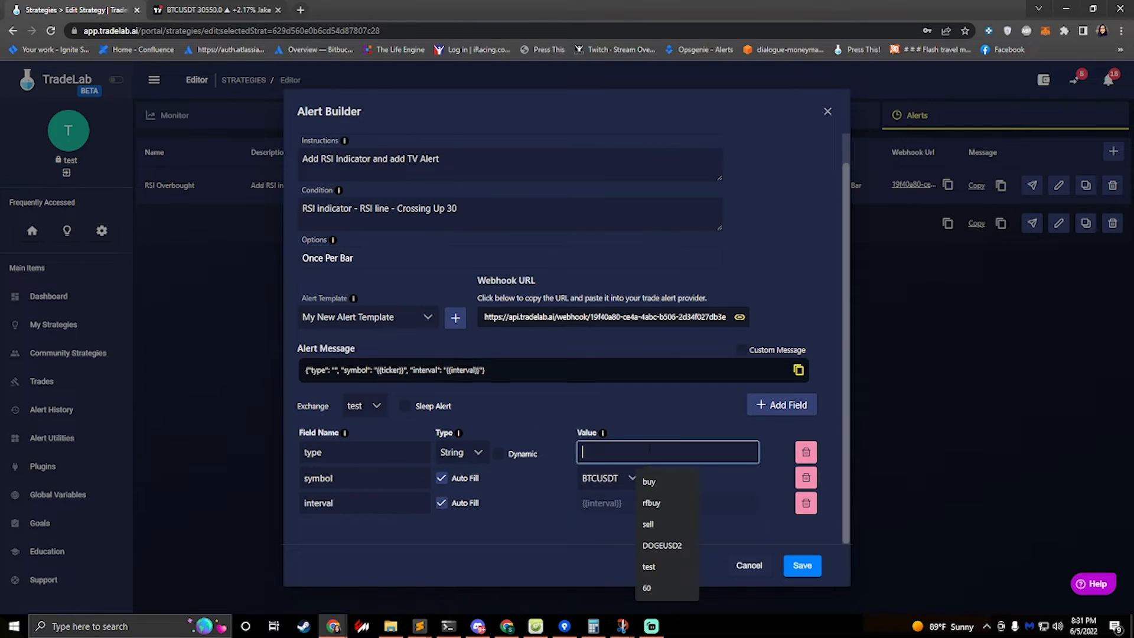
pyautogui.write('oversold')
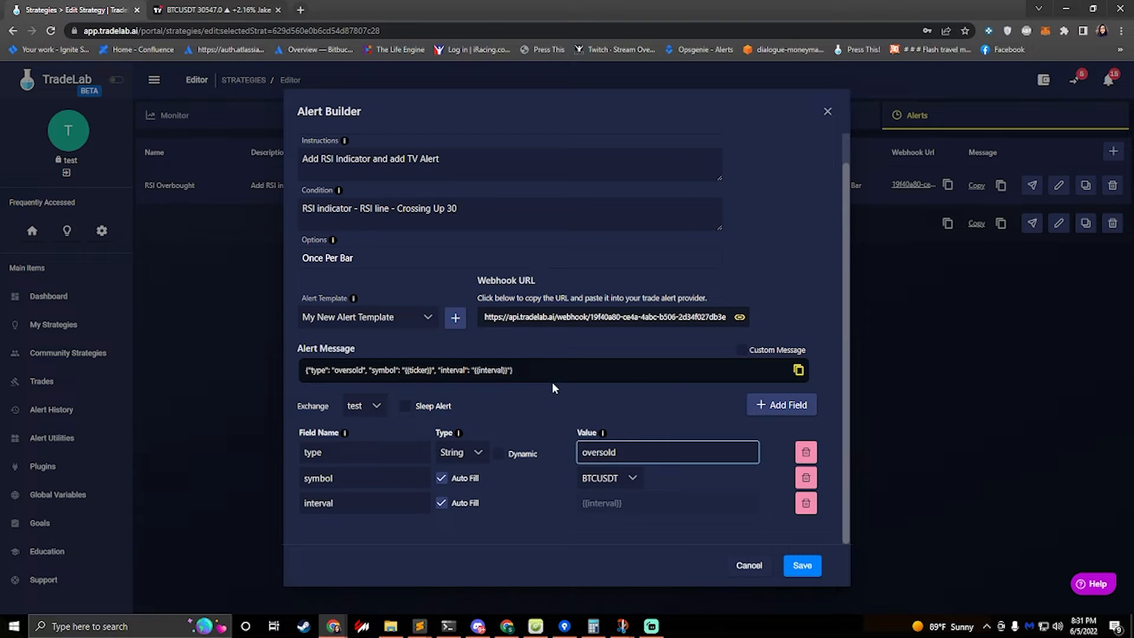
# Copy the alert message and paste it over the TradingView alert's message
pyautogui.click(539, 370)
pyautogui.click(215, 9)
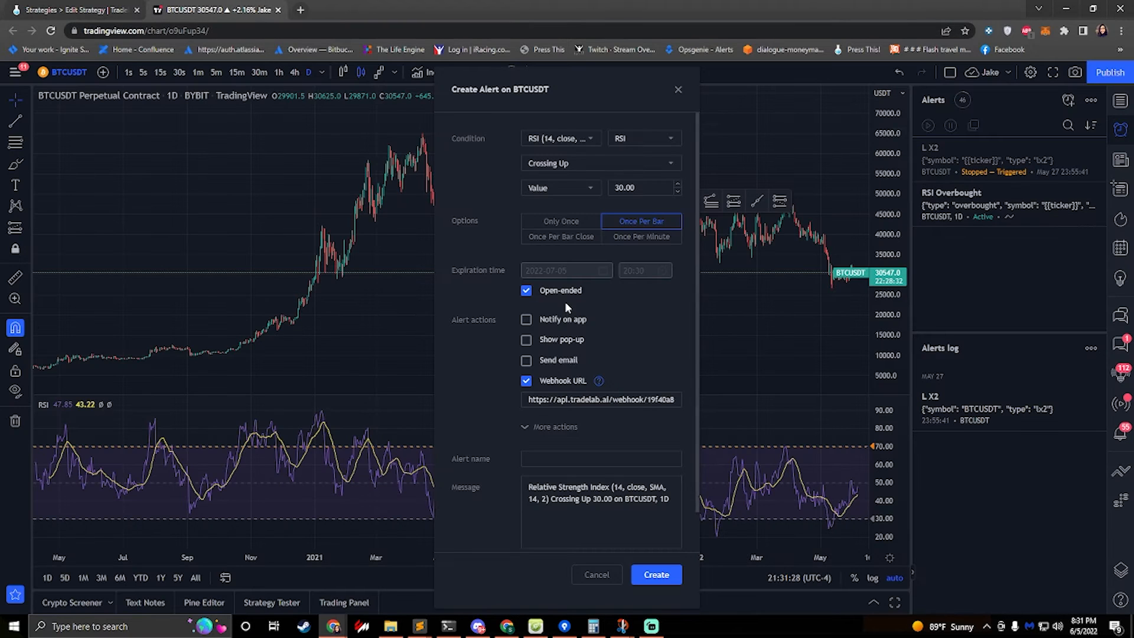
pyautogui.click(568, 514)
pyautogui.hotkey('ctrl', 'a')
pyautogui.hotkey('ctrl', 'v')
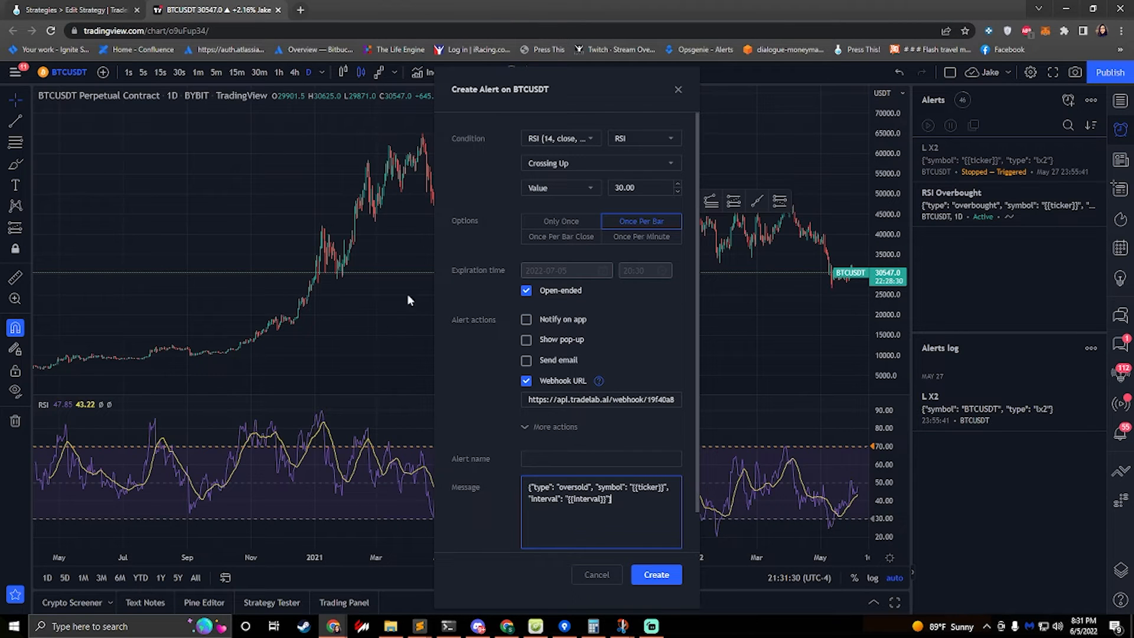
pyautogui.click(71, 9)
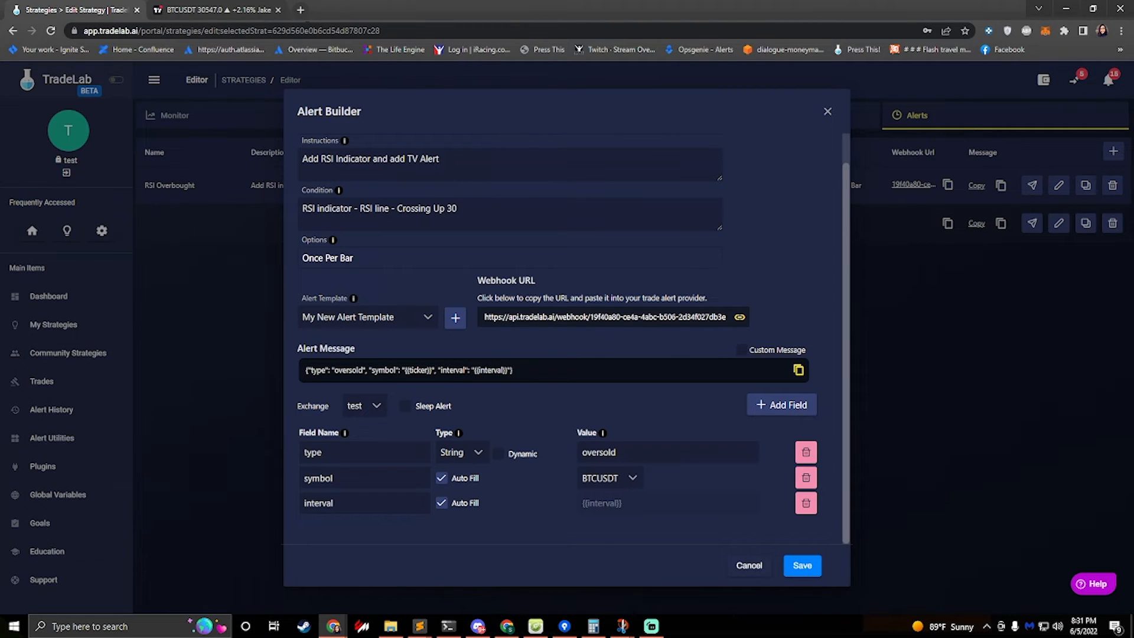
pyautogui.click(187, 10)
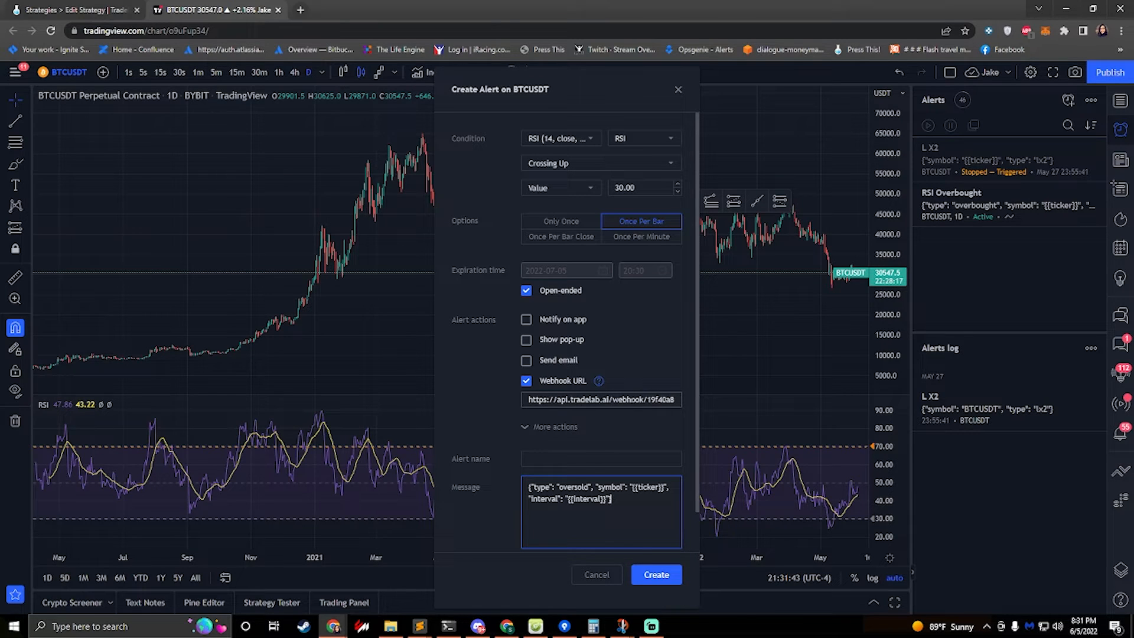
pyautogui.click(77, 10)
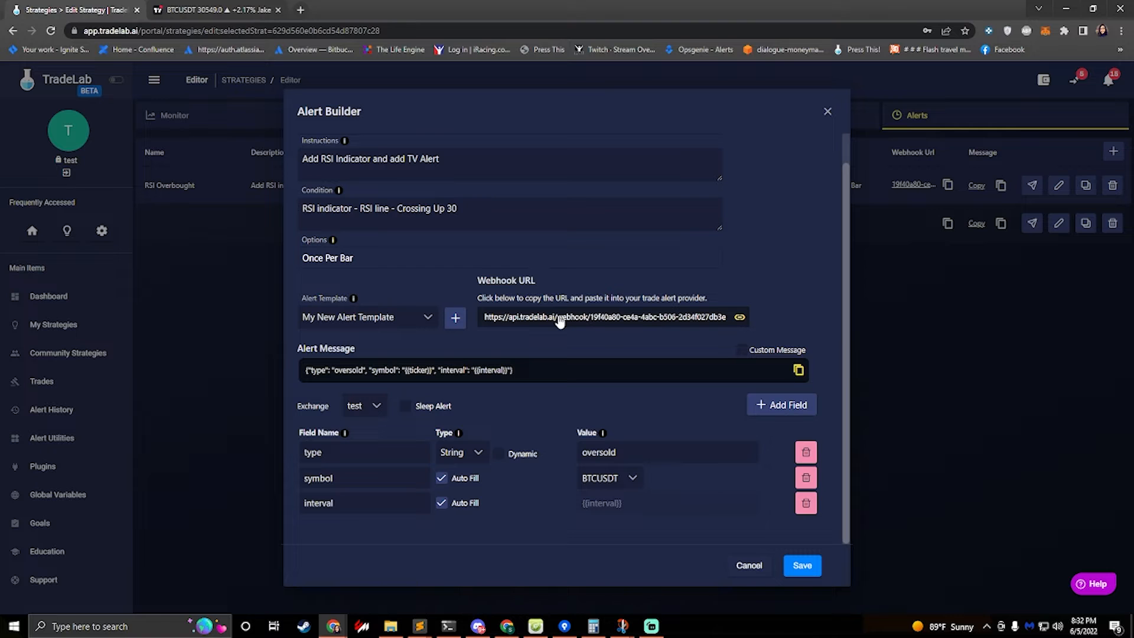
pyautogui.click(201, 11)
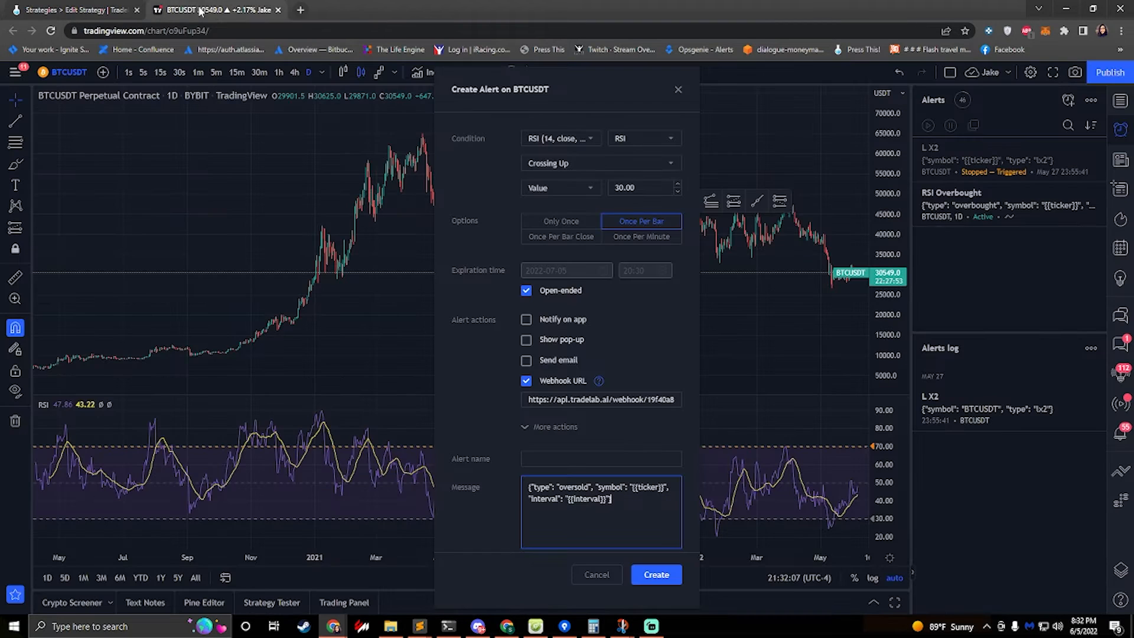
# Name the TradingView alert RSI Oversold and create it
pyautogui.click(556, 439)
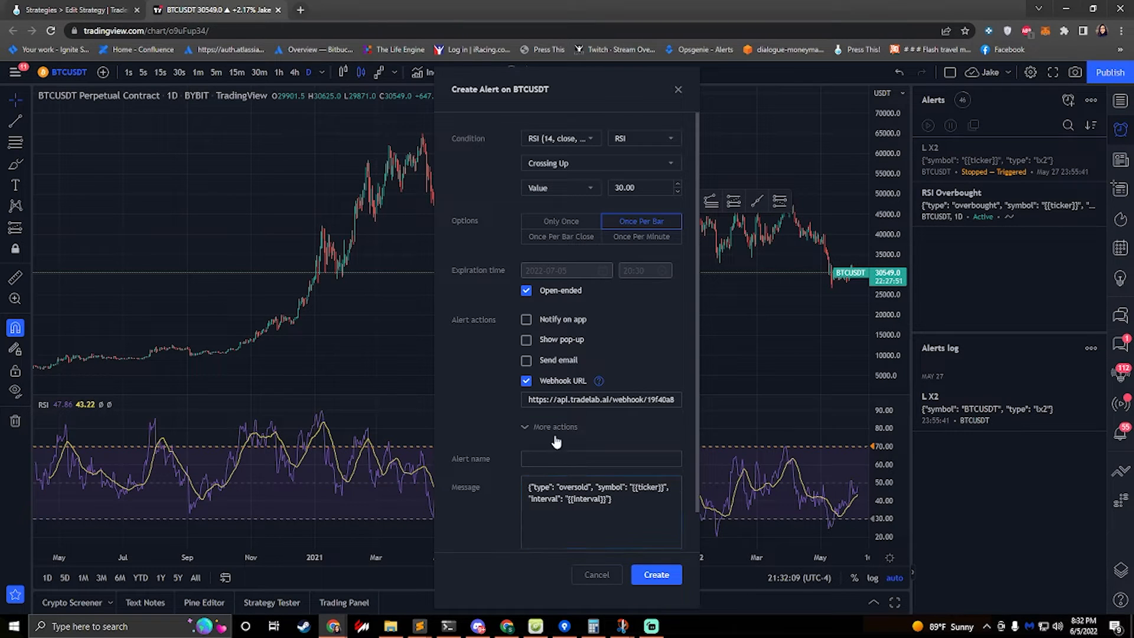
pyautogui.click(547, 454)
pyautogui.write('RSI Ov')
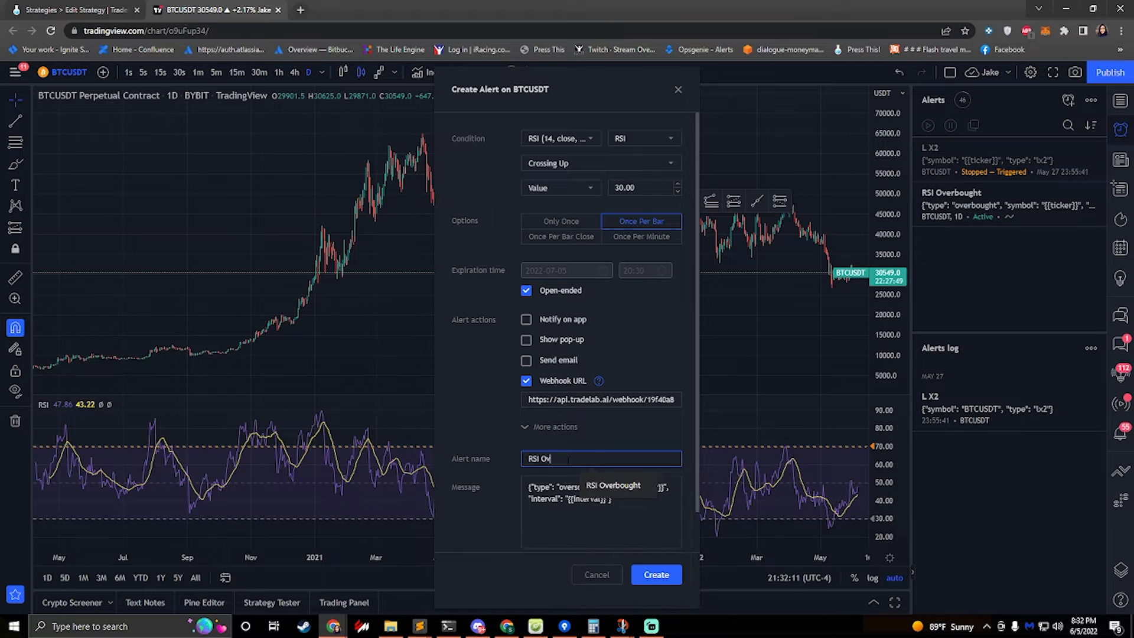
pyautogui.write('ersold')
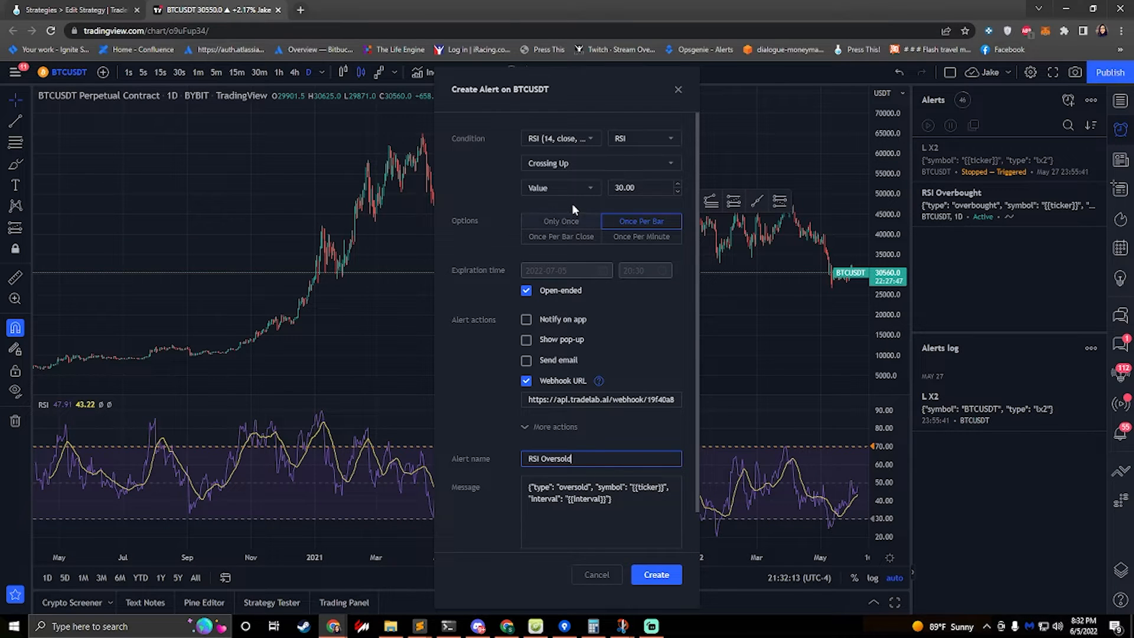
pyautogui.click(657, 576)
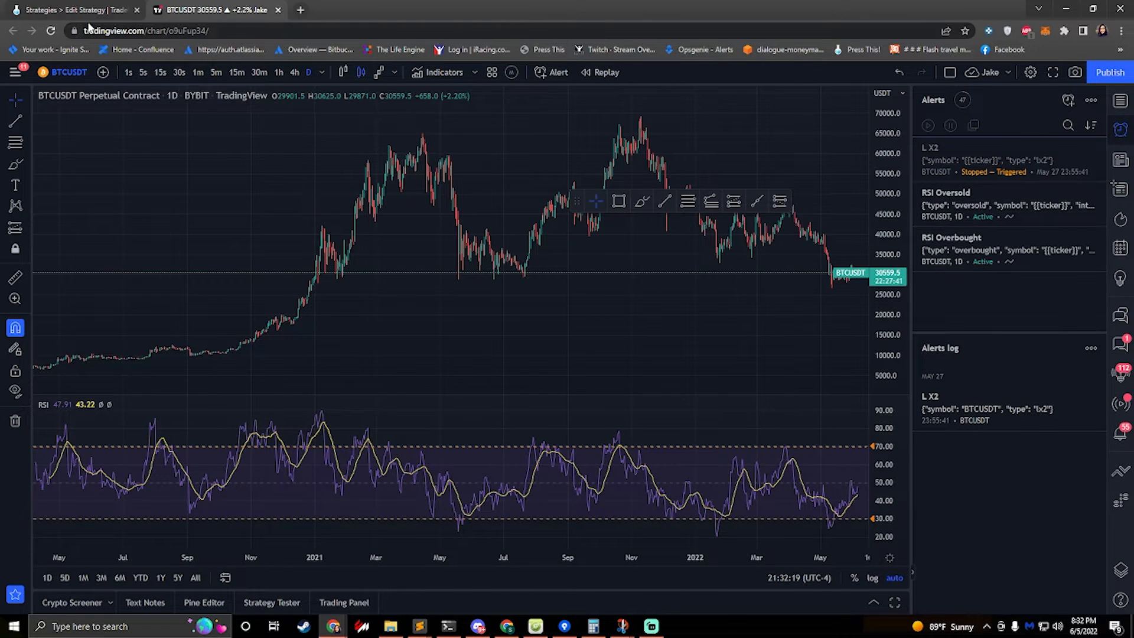
# Return to TradeLab and save the RSI Oversold alert
pyautogui.click(68, 9)
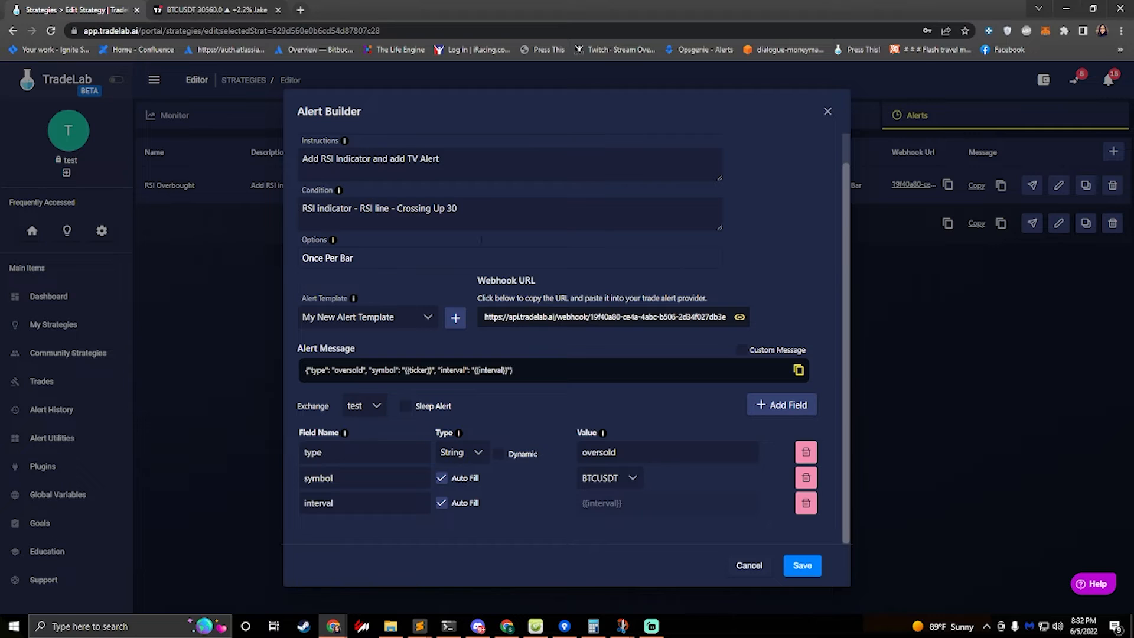
pyautogui.click(808, 569)
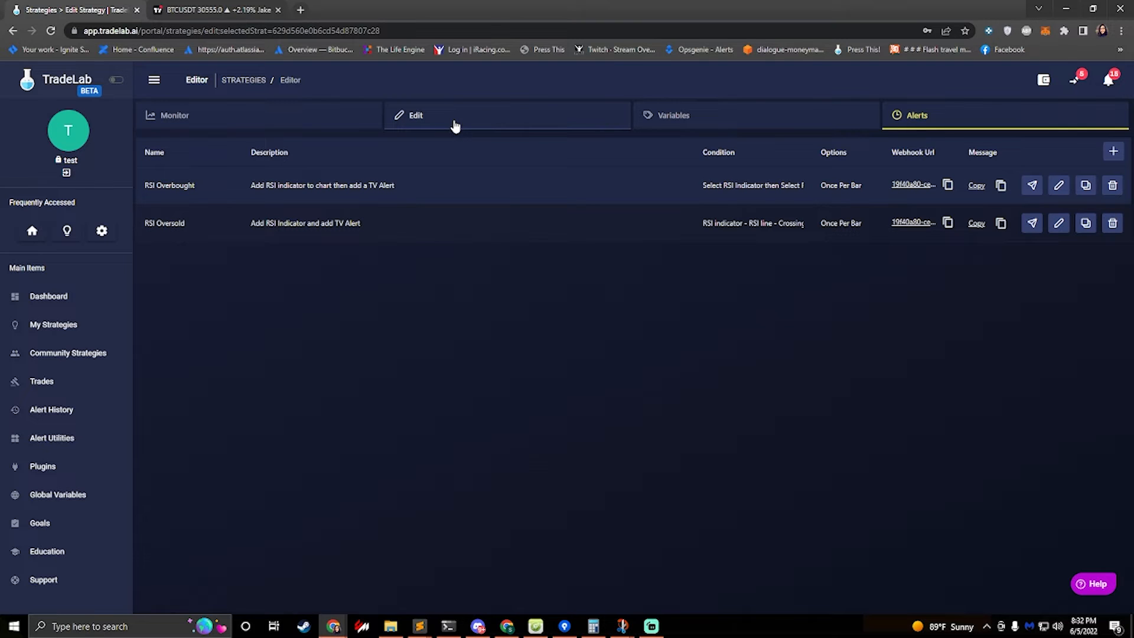
# Open the strategy's edit view and add an entry rule and an exit rule
pyautogui.click(455, 126)
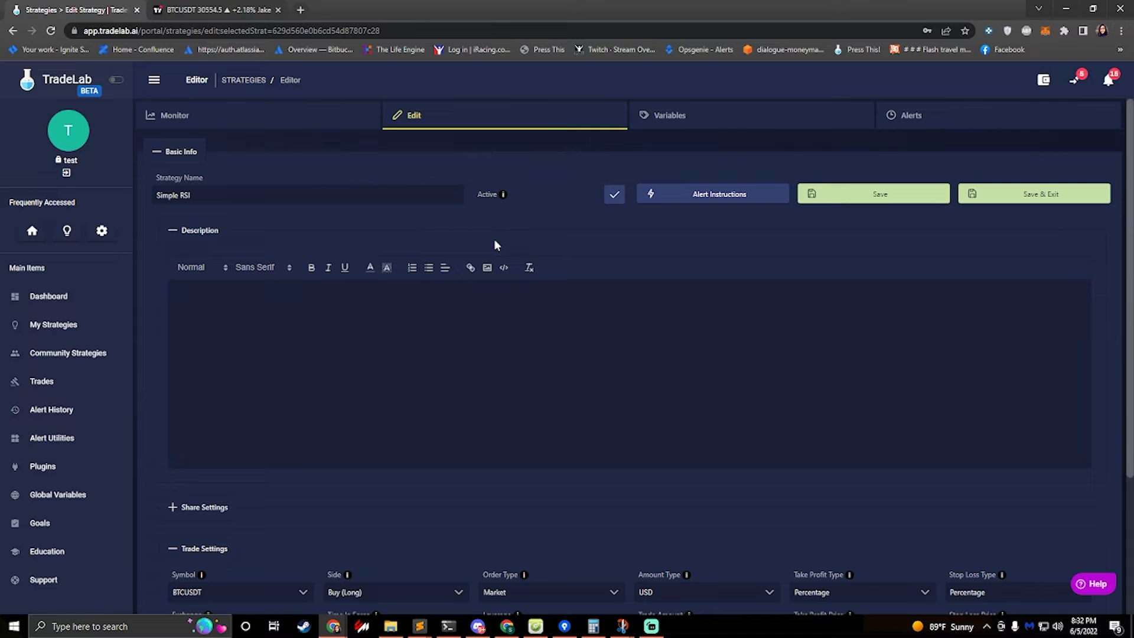
pyautogui.scroll(-3, 494, 239)
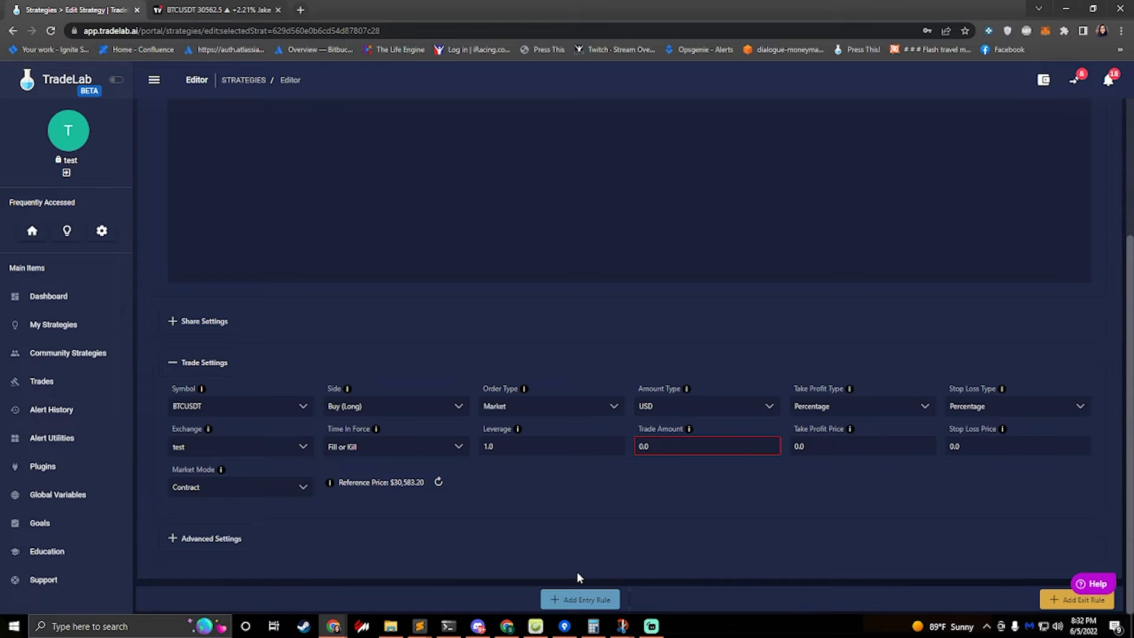
pyautogui.click(577, 608)
pyautogui.scroll(-4, 422, 521)
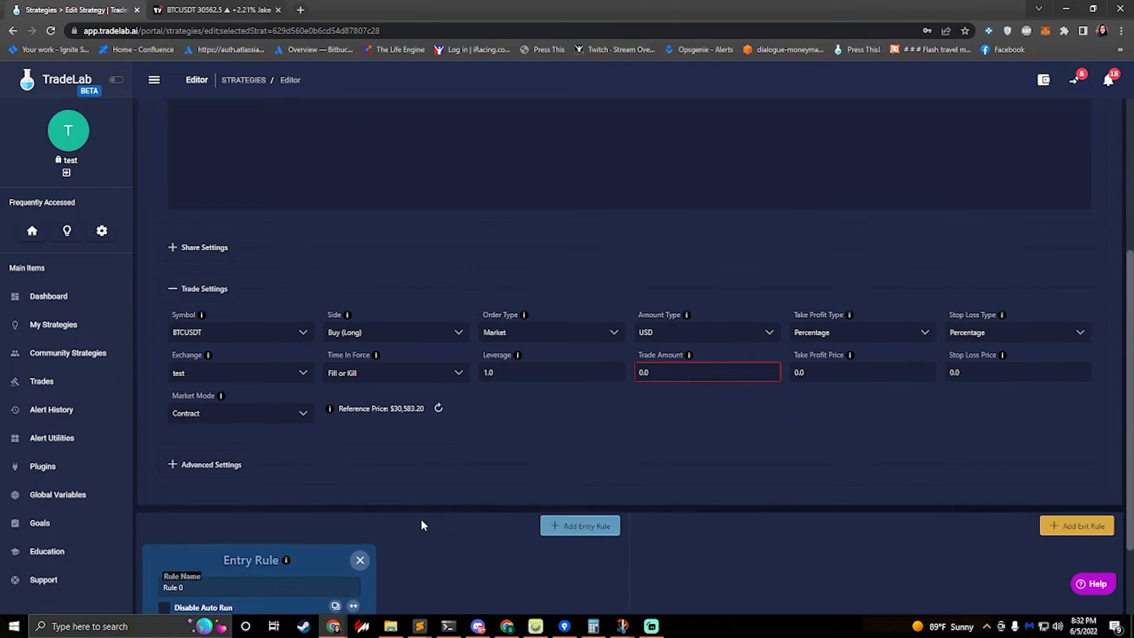
pyautogui.click(1089, 417)
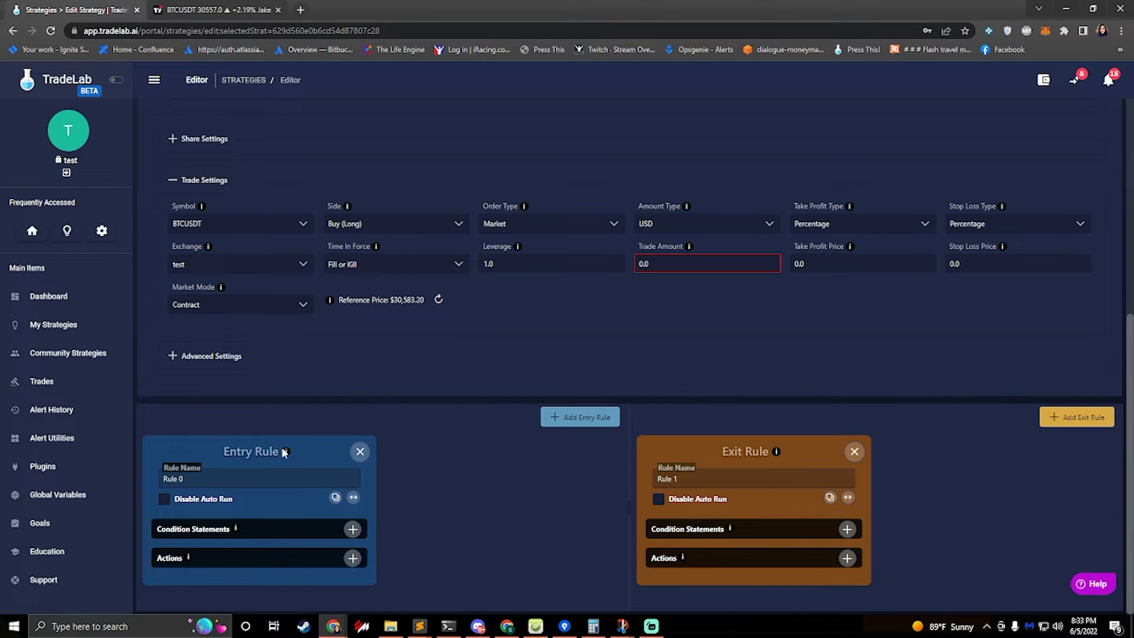
# Rename the entry rule Long Entry Rule
pyautogui.click(255, 476)
pyautogui.moveTo(191, 480); pyautogui.dragTo(49, 451)
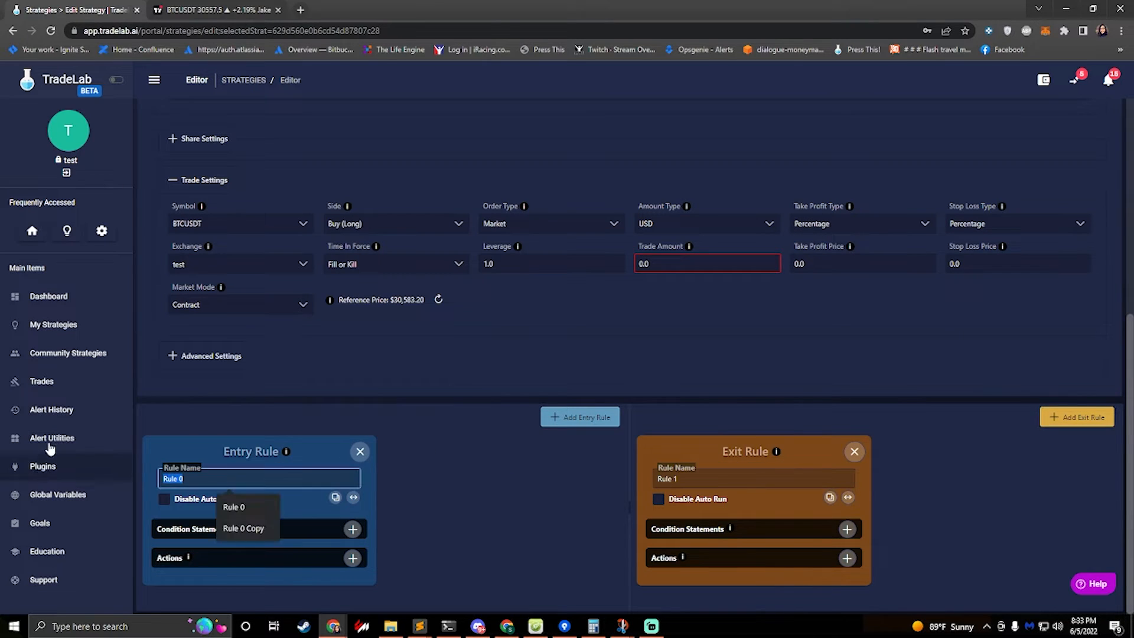
pyautogui.write('Long Entry')
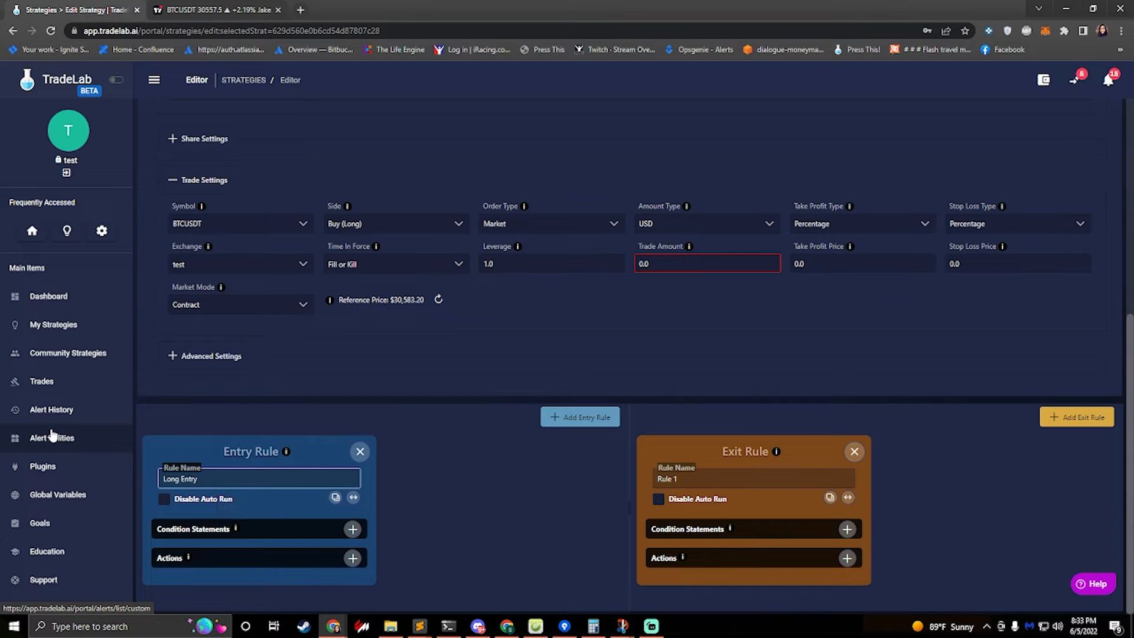
pyautogui.write(' Rule')
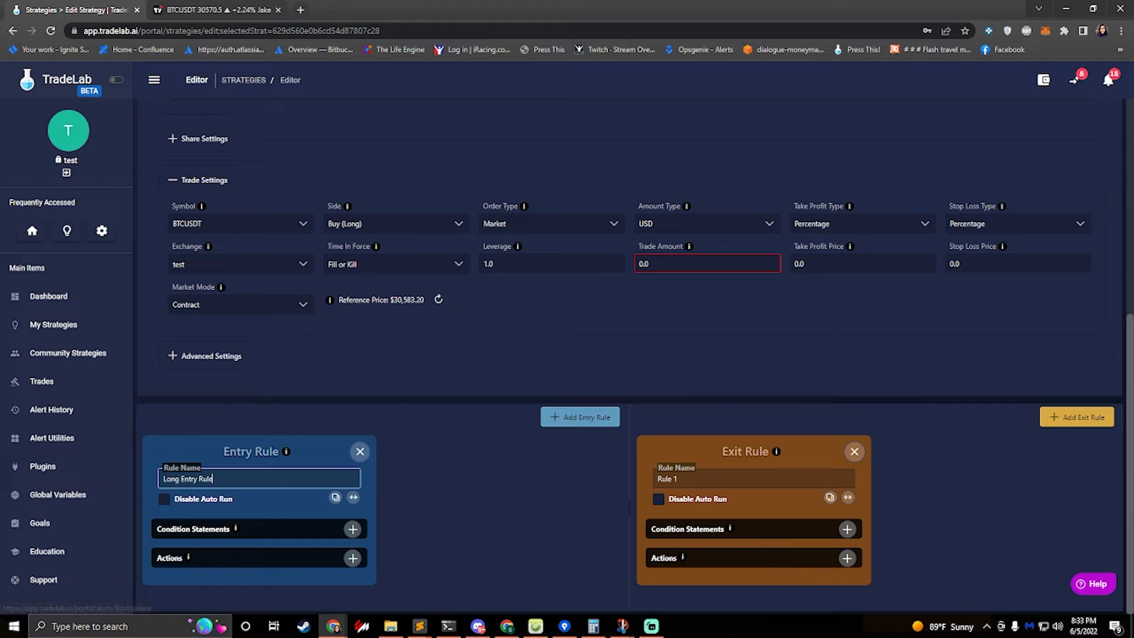
# Add a condition statement to the entry rule using the Custom Alerts field type and the type field
pyautogui.click(353, 530)
pyautogui.scroll(-1, 324, 512)
pyautogui.scroll(-2, 266, 384)
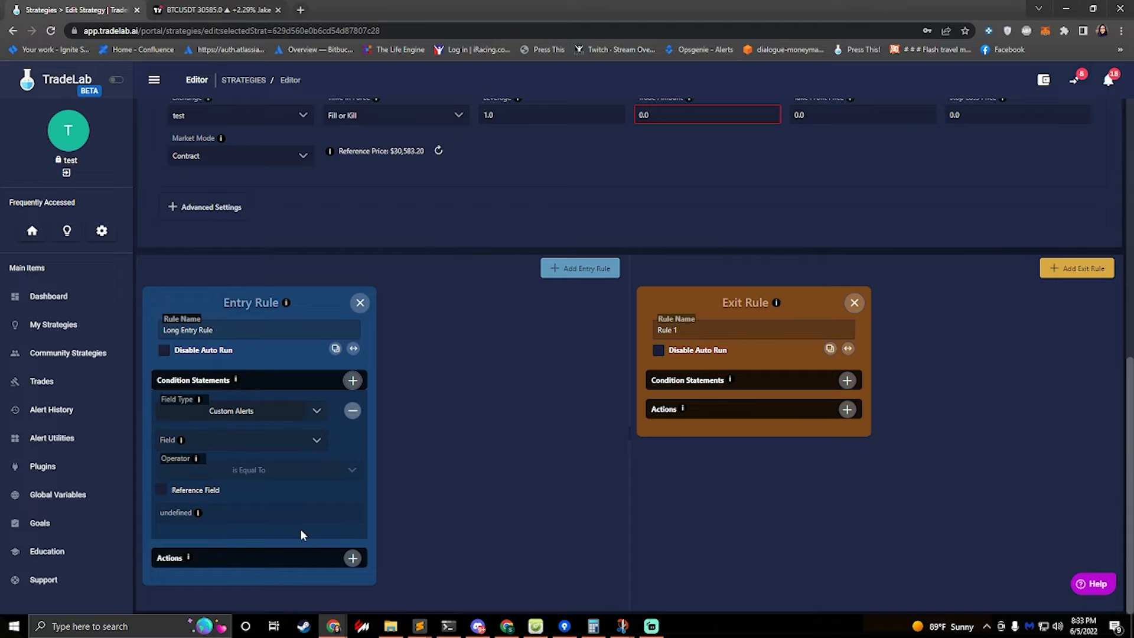
pyautogui.click(264, 418)
pyautogui.click(248, 417)
pyautogui.click(242, 442)
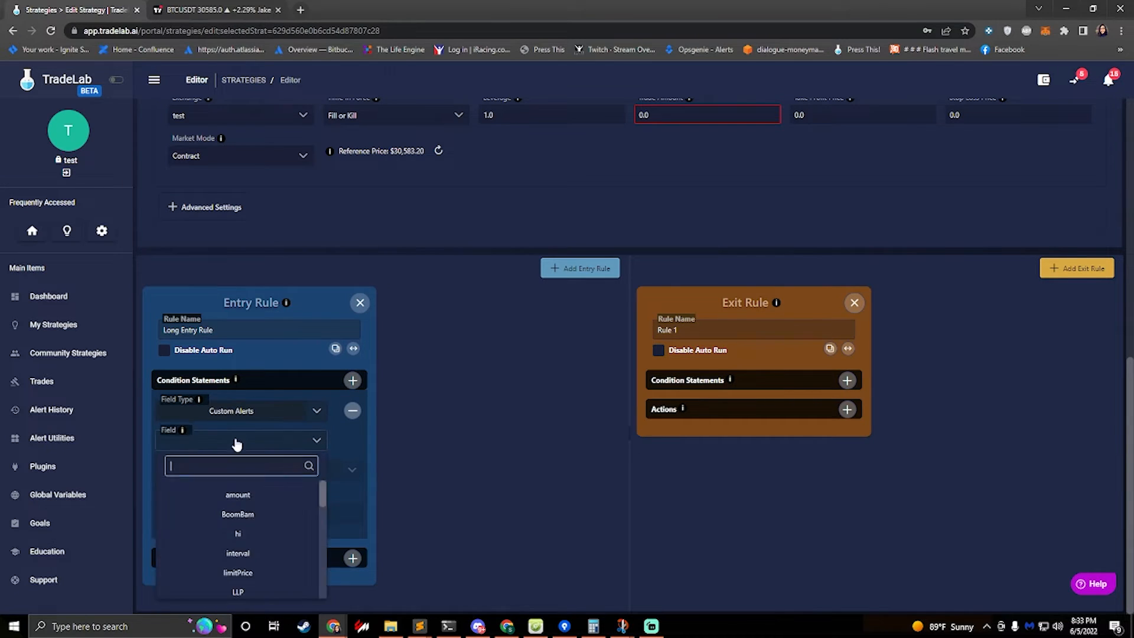
pyautogui.write('type')
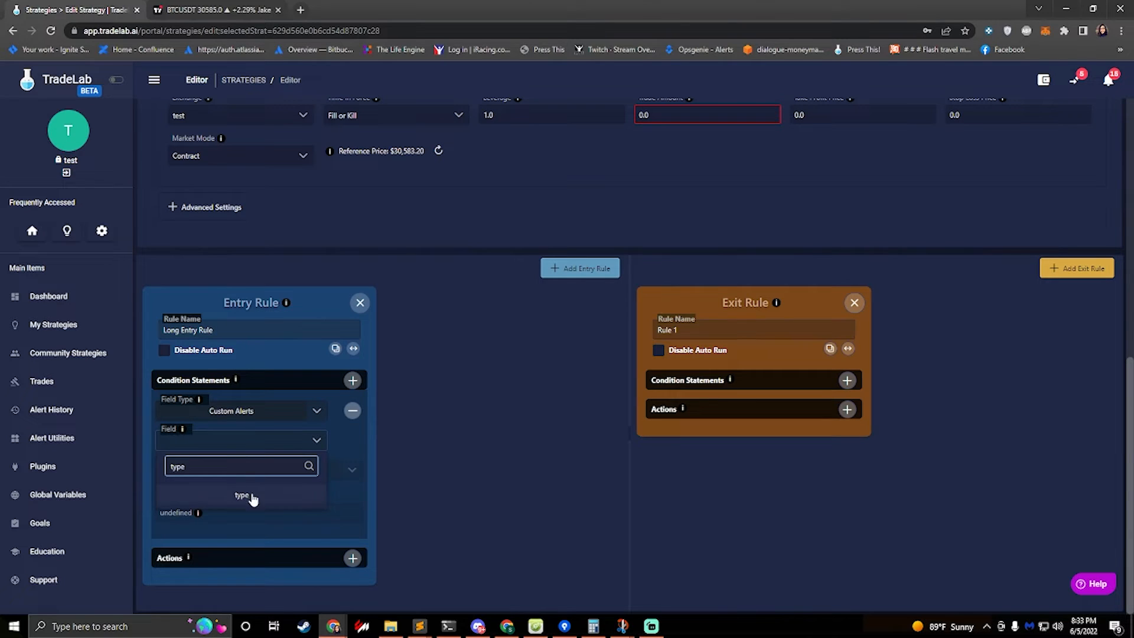
pyautogui.click(243, 496)
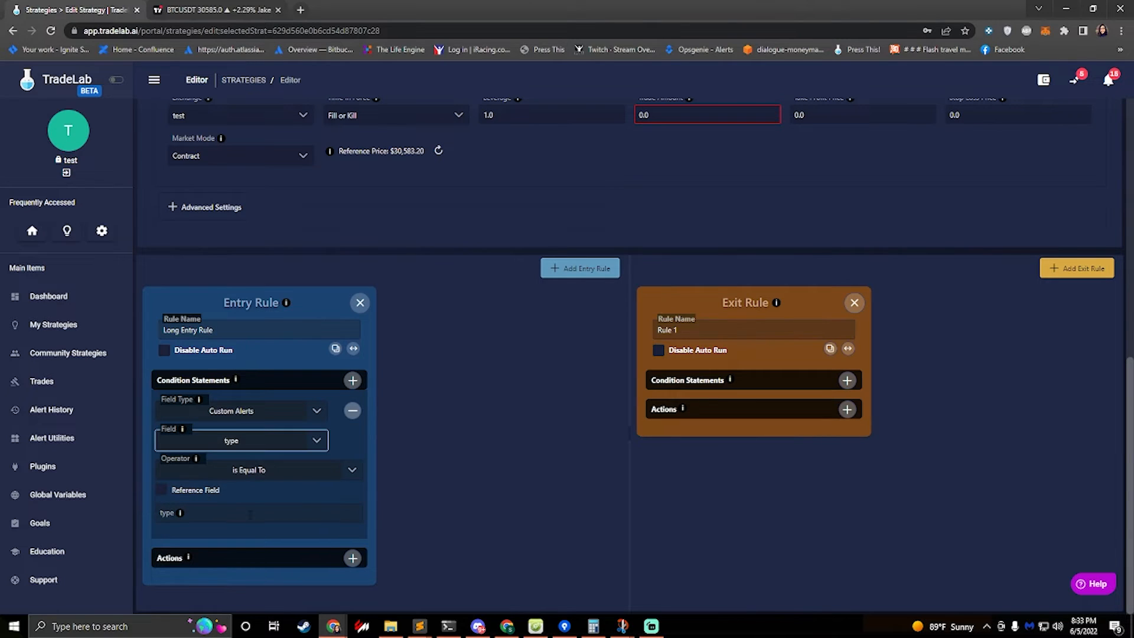
# Set the condition's type value to overbought
pyautogui.click(223, 514)
pyautogui.write('over')
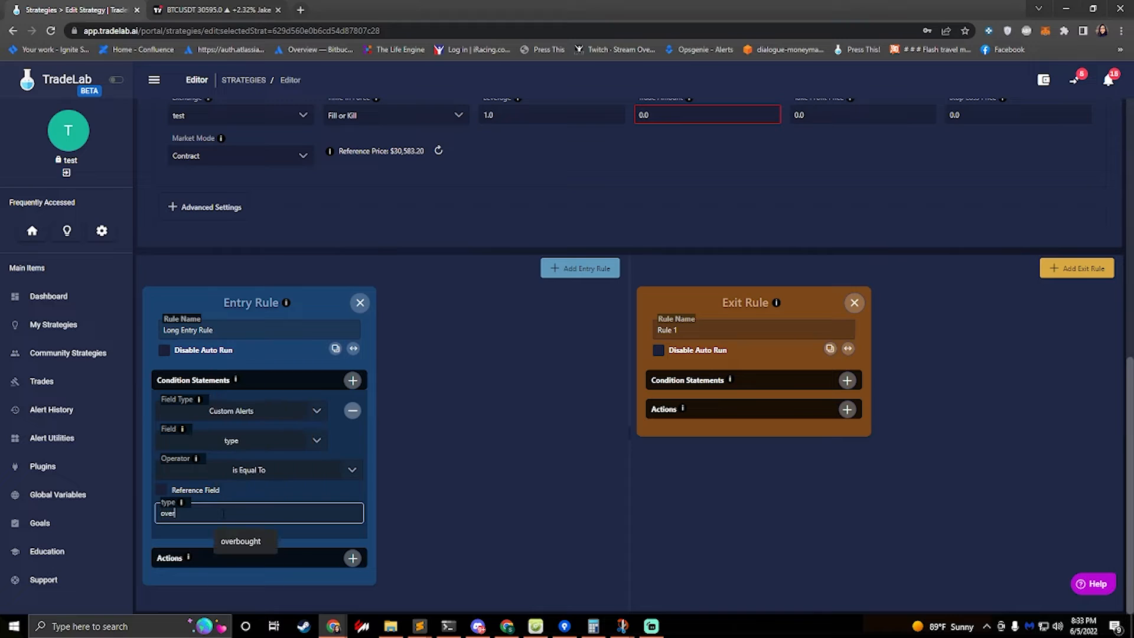
pyautogui.write('bought')
pyautogui.click(436, 498)
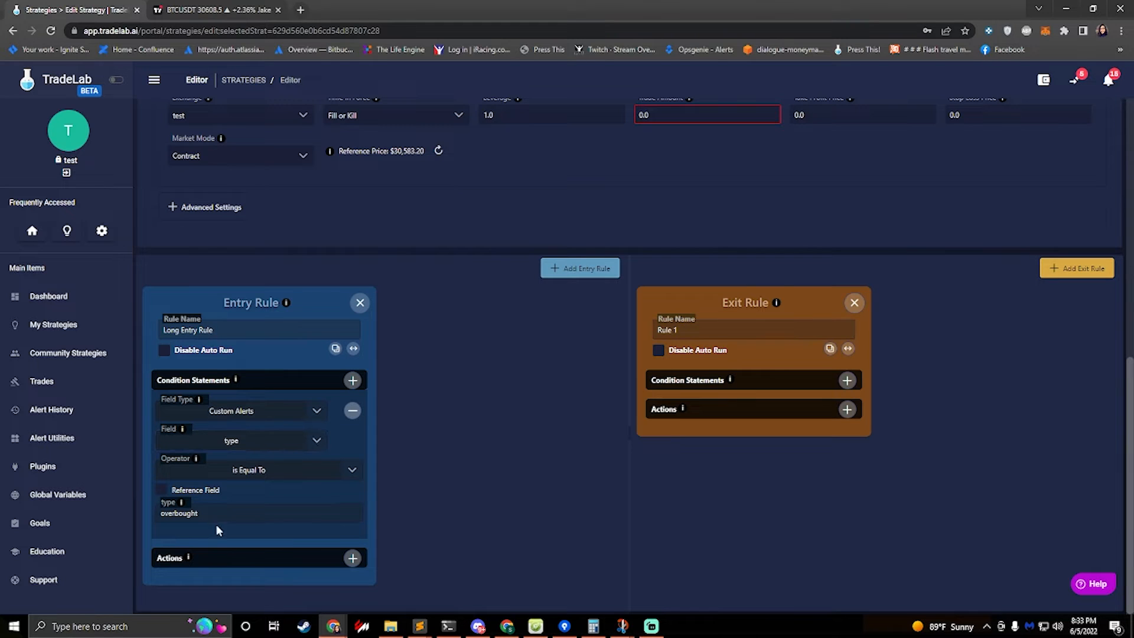
# Add a second AND condition to the entry rule on the Custom Alerts symbol field
pyautogui.moveTo(202, 514); pyautogui.dragTo(140, 517)
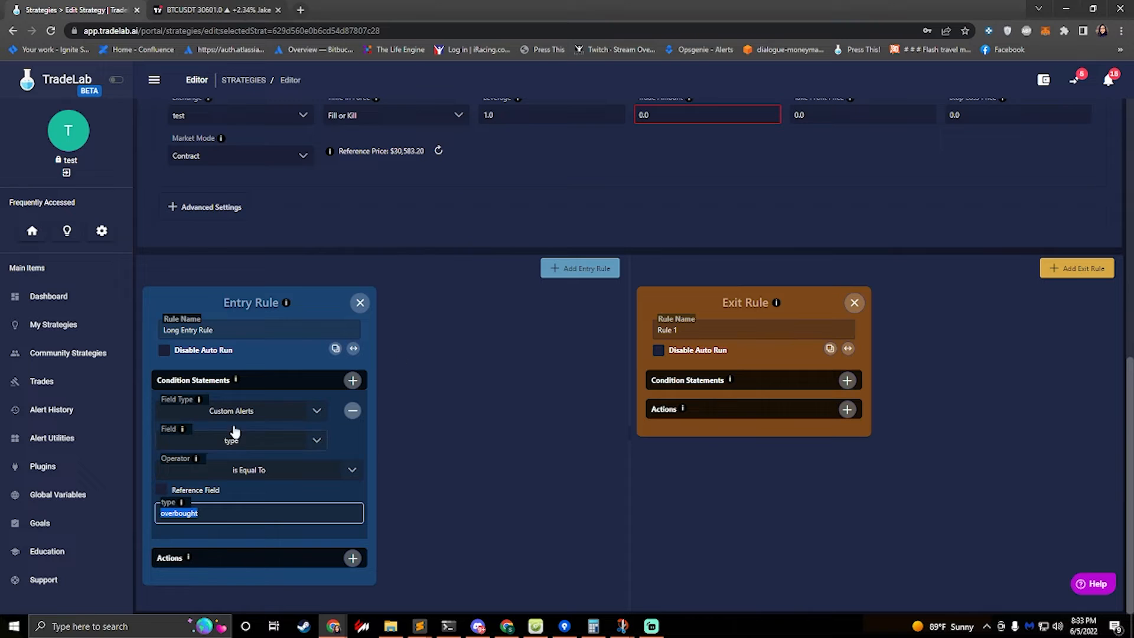
pyautogui.click(353, 381)
pyautogui.scroll(-2, 272, 440)
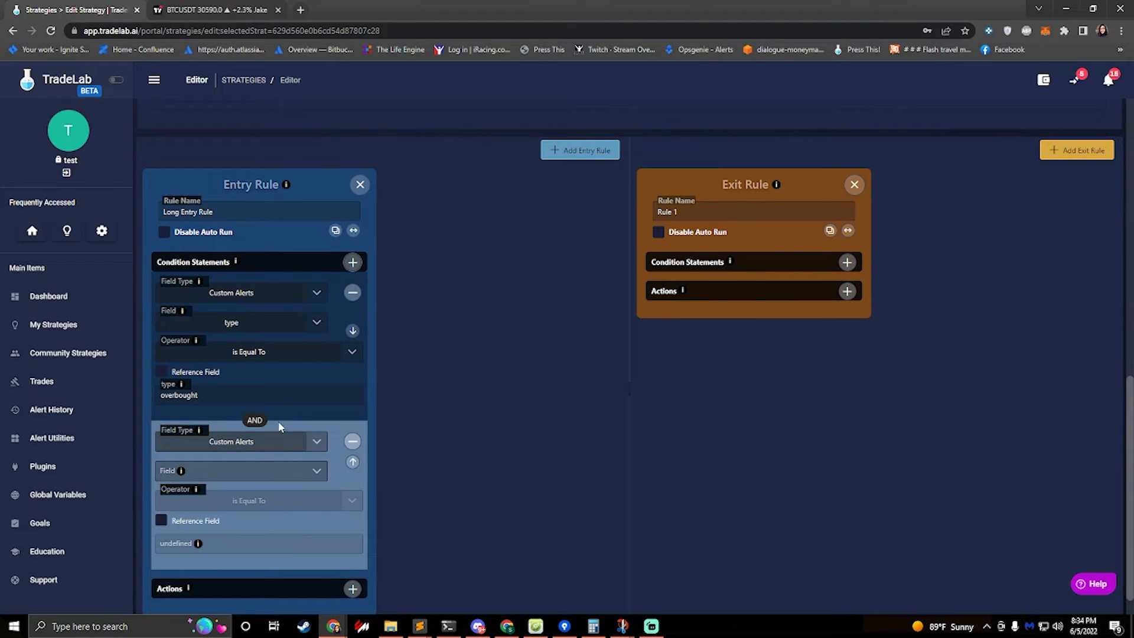
pyautogui.click(254, 473)
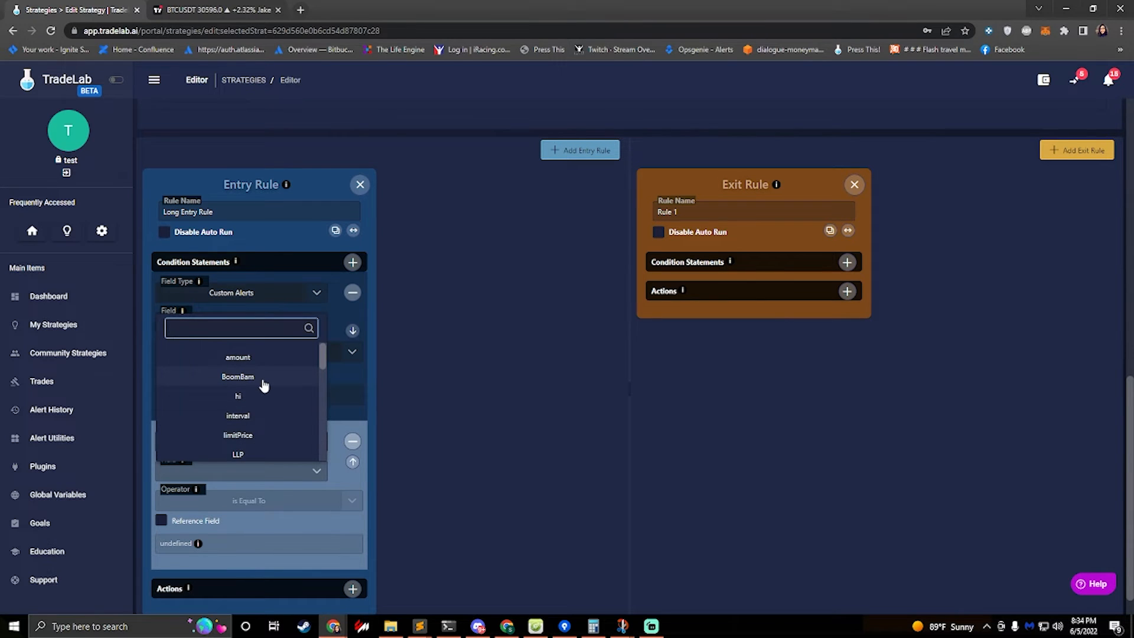
pyautogui.write('symbol')
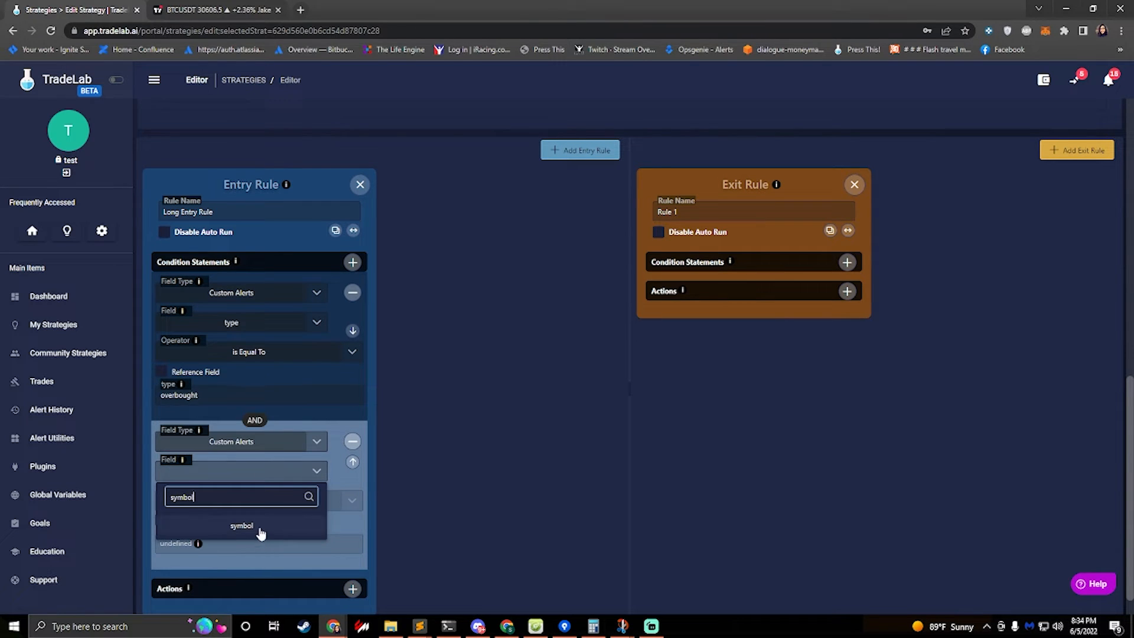
pyautogui.click(261, 533)
# Set the symbol condition's value to BTCUSDT
pyautogui.scroll(7, 349, 443)
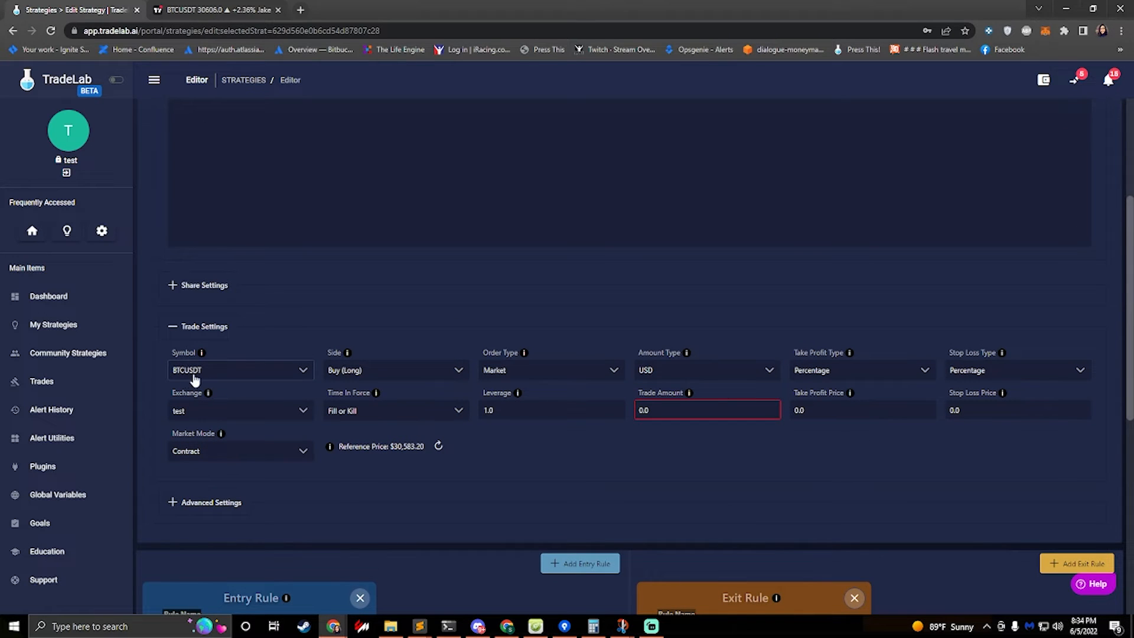
pyautogui.scroll(-7, 220, 384)
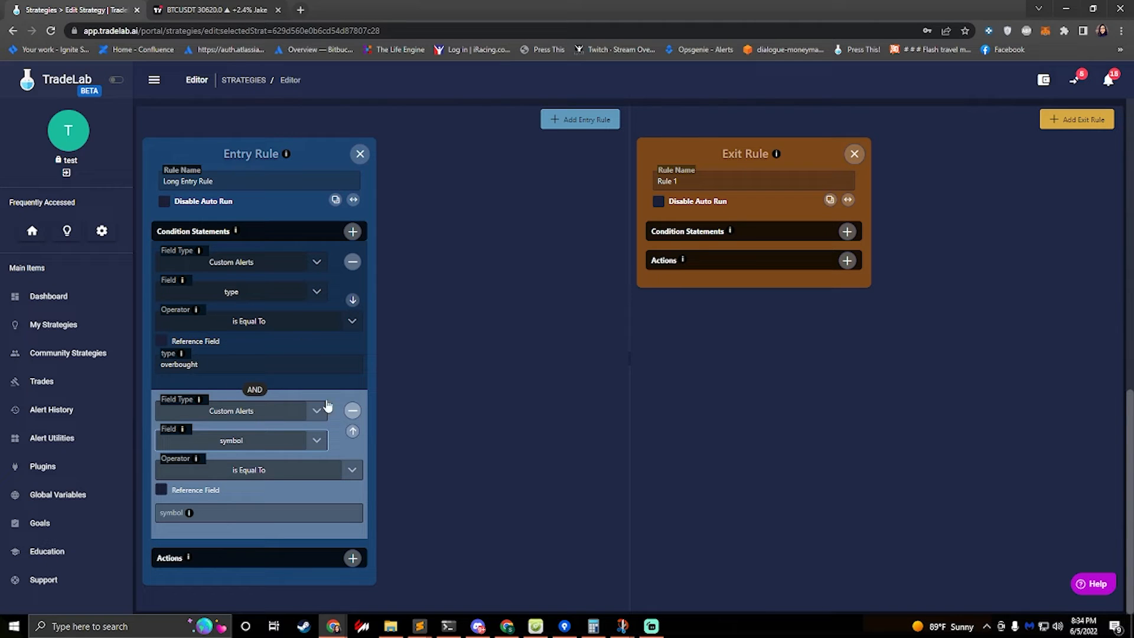
pyautogui.scroll(6, 316, 298)
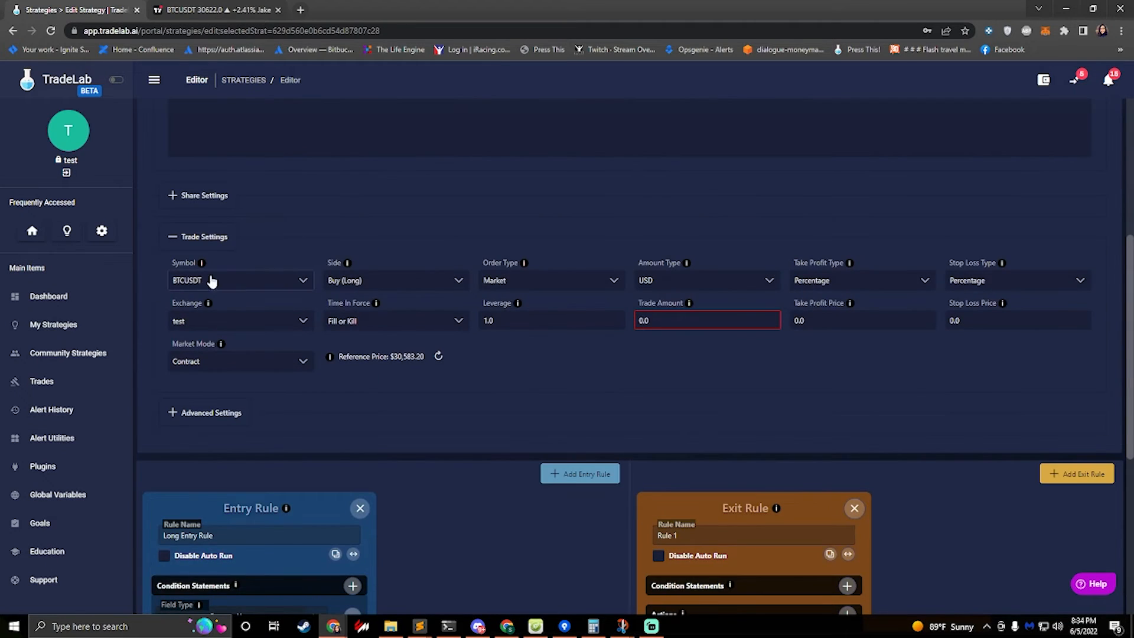
pyautogui.scroll(-6, 206, 299)
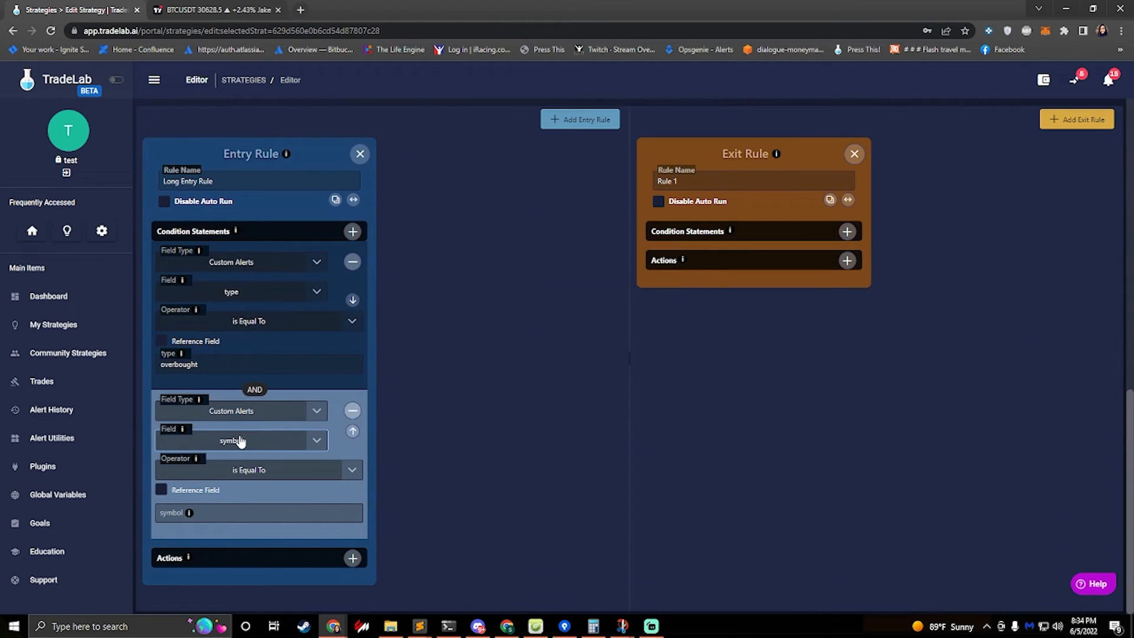
pyautogui.click(211, 509)
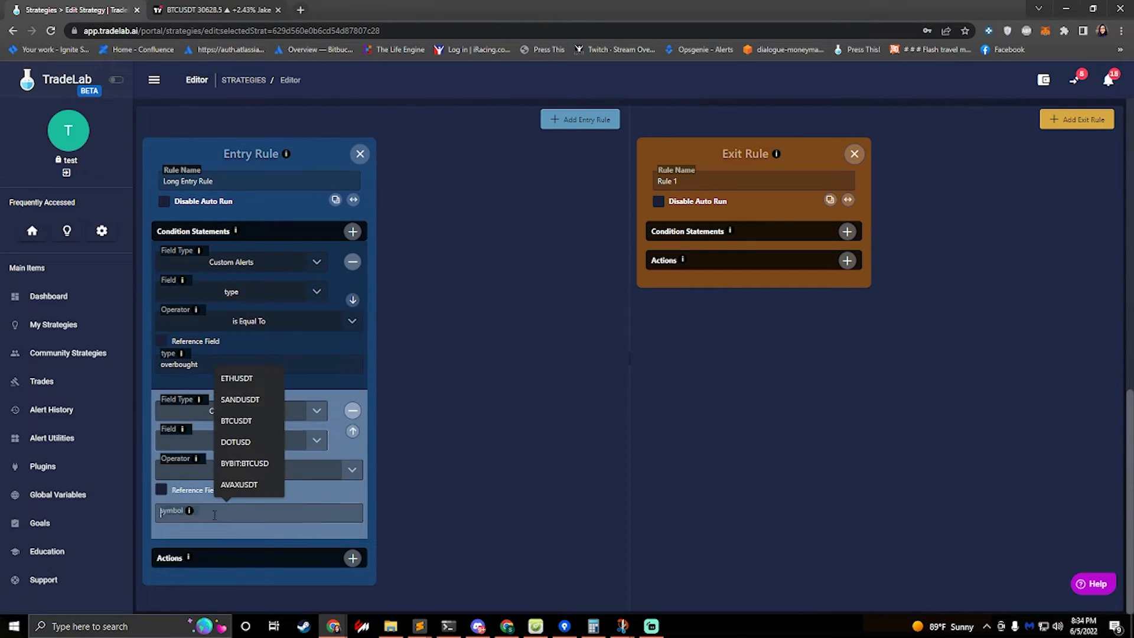
pyautogui.write('B')
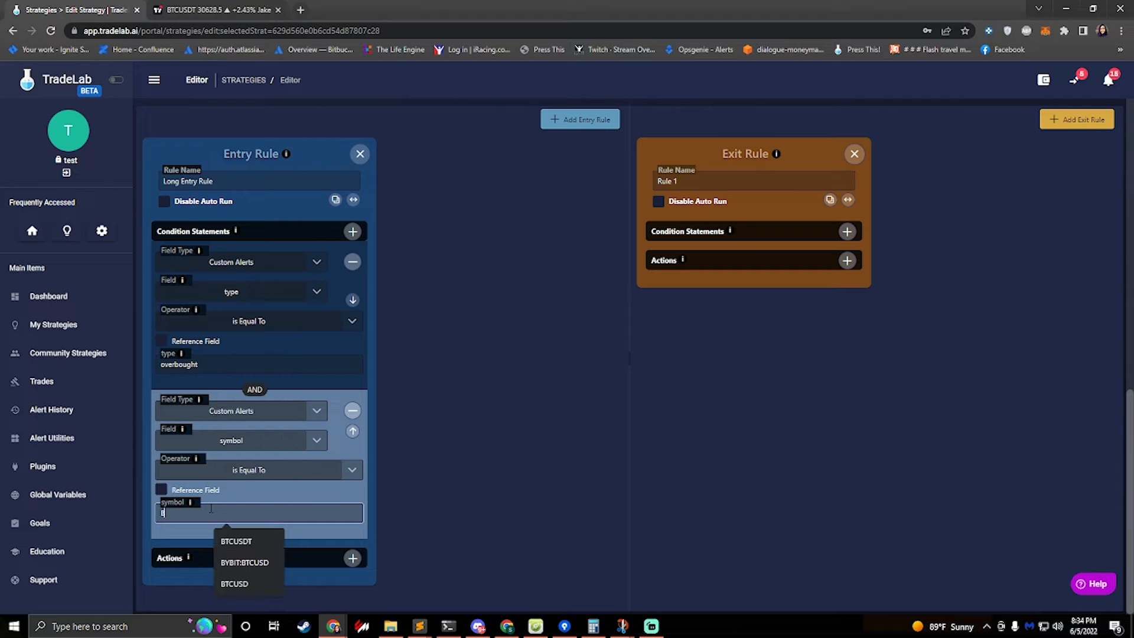
pyautogui.write('TCUSDT')
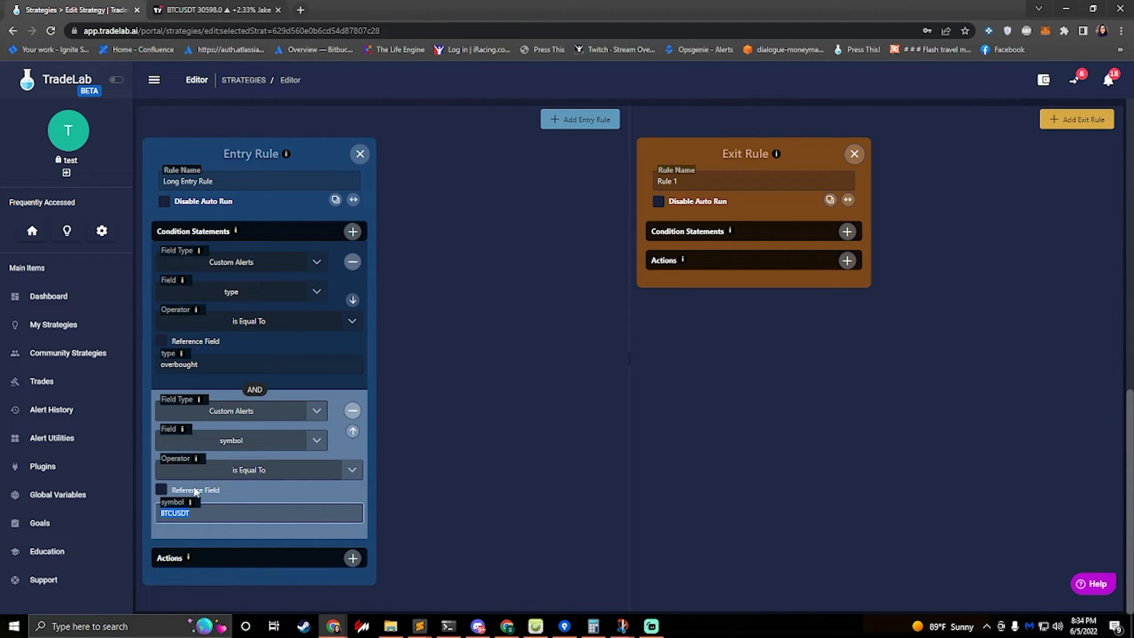
# Make the symbol condition a reference field pointing to the strategy's Symbol setting
pyautogui.click(161, 490)
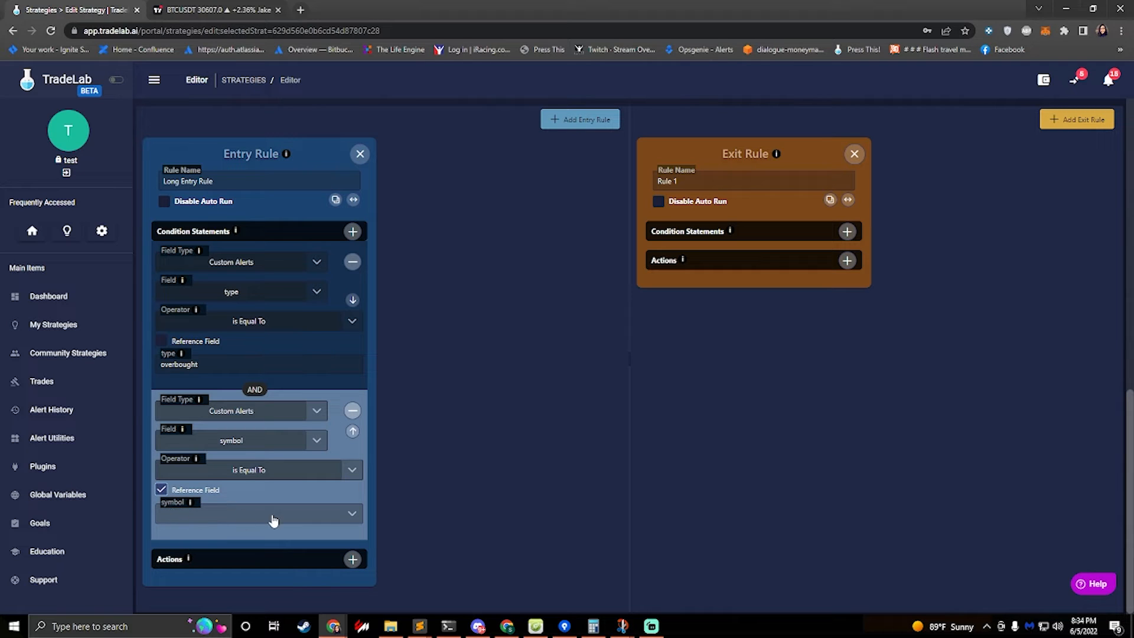
pyautogui.click(298, 518)
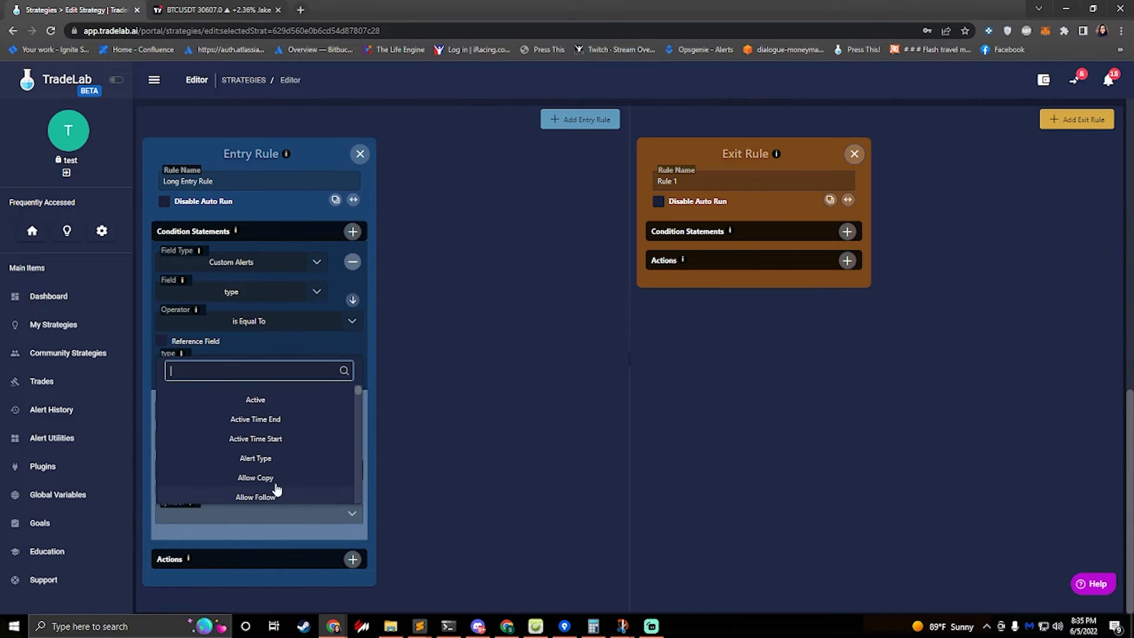
pyautogui.click(418, 388)
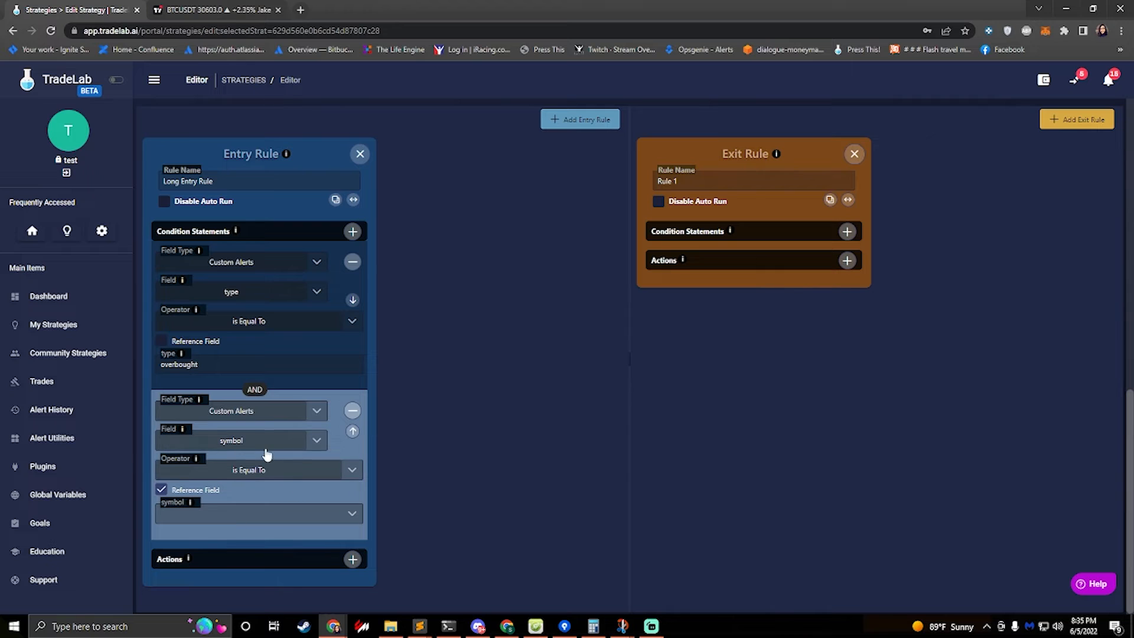
pyautogui.scroll(8, 229, 490)
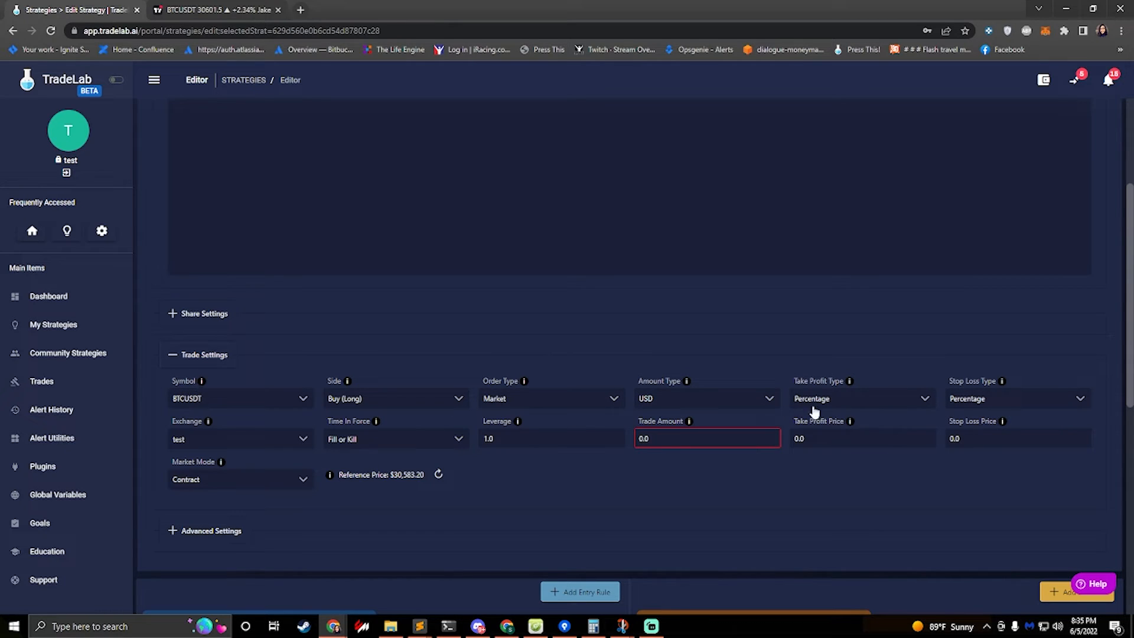
pyautogui.scroll(-7, 319, 422)
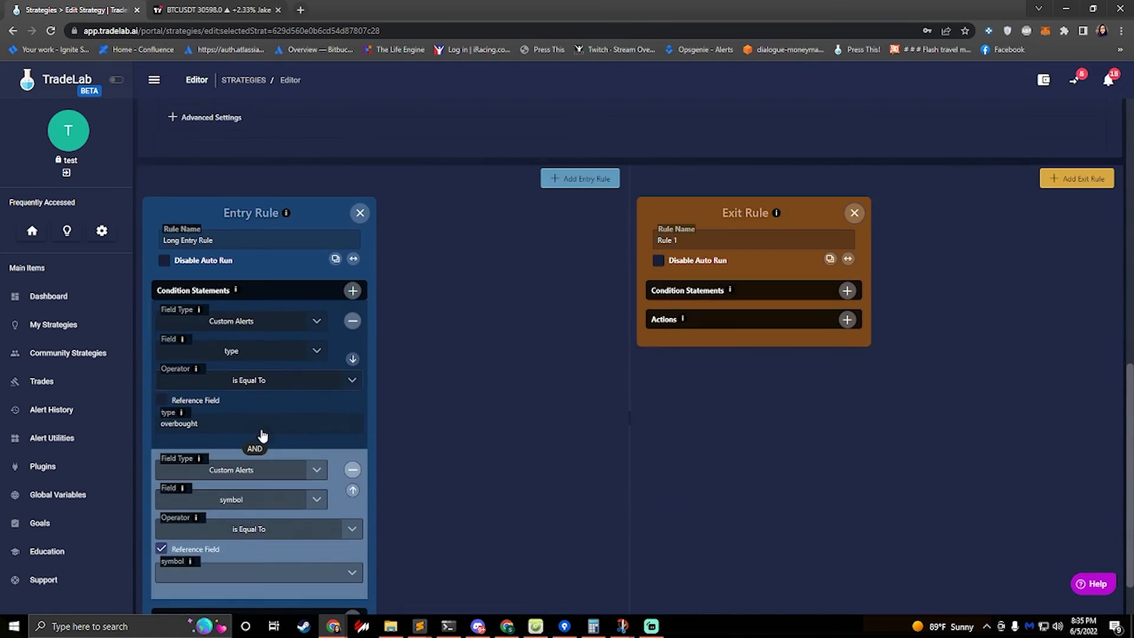
pyautogui.scroll(-1, 263, 436)
pyautogui.click(260, 512)
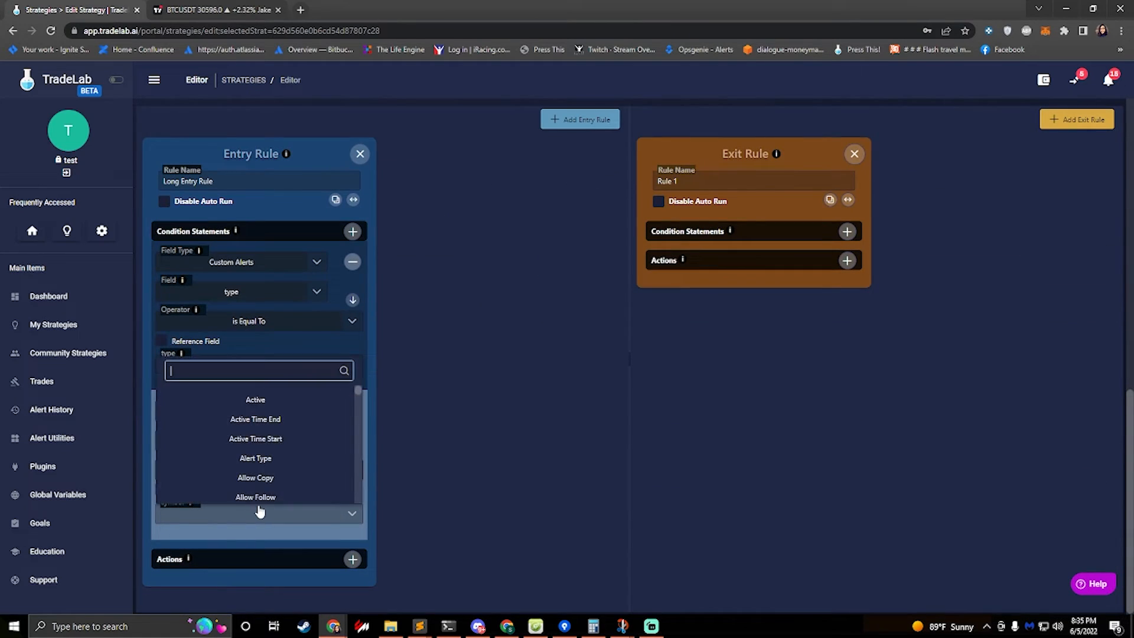
pyautogui.write('symbol')
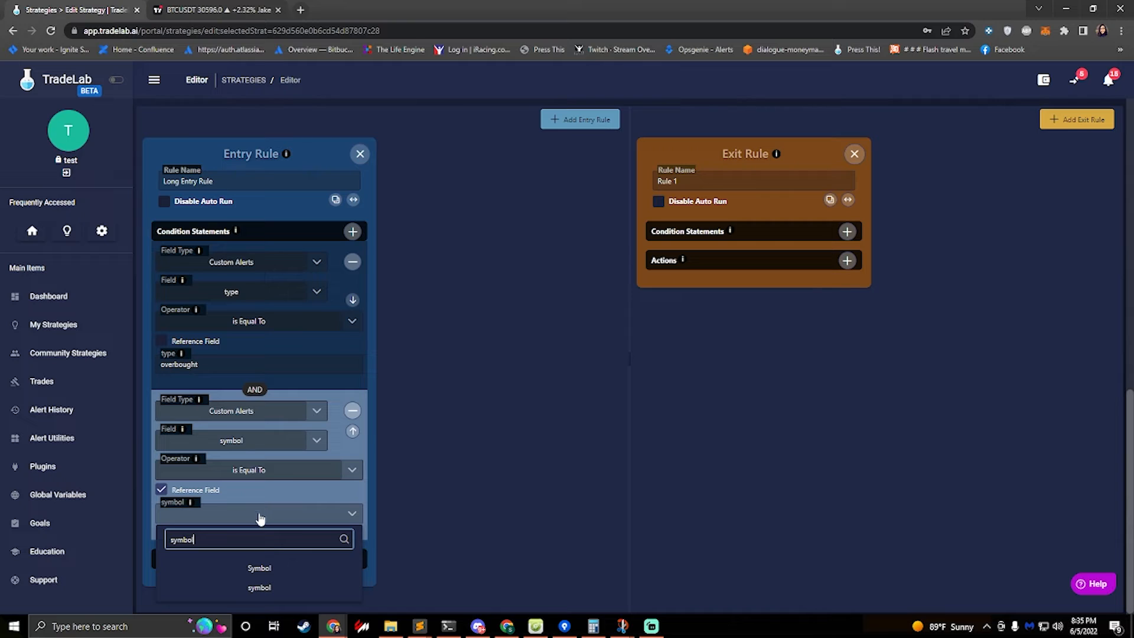
pyautogui.click(254, 569)
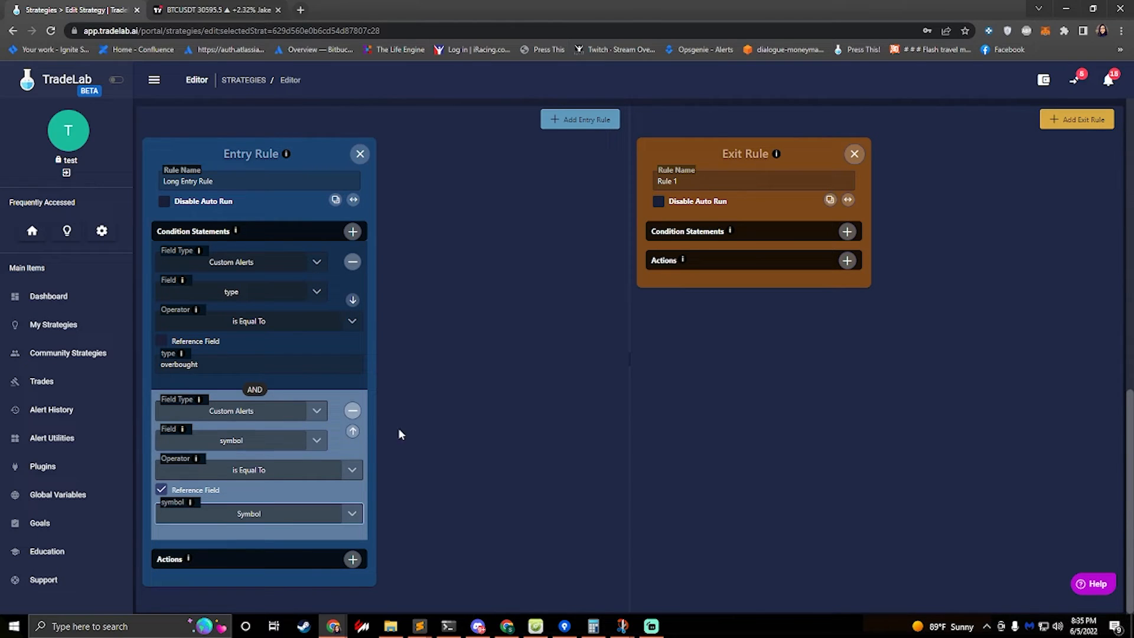
pyautogui.scroll(6, 416, 425)
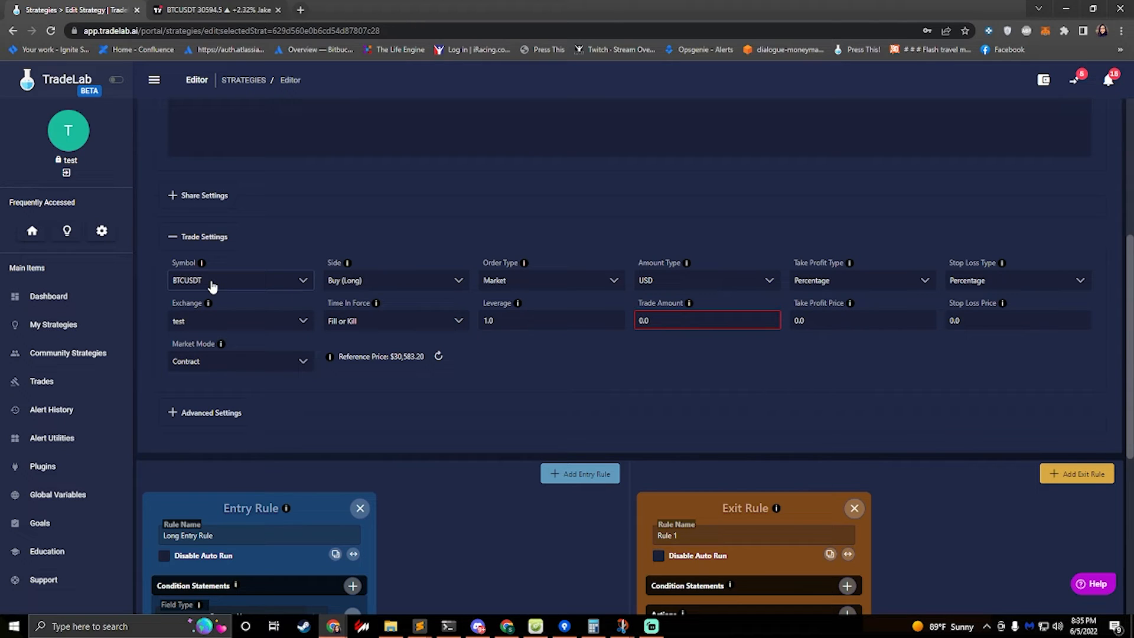
# Add a third AND condition to the entry rule's condition statements
pyautogui.click(233, 283)
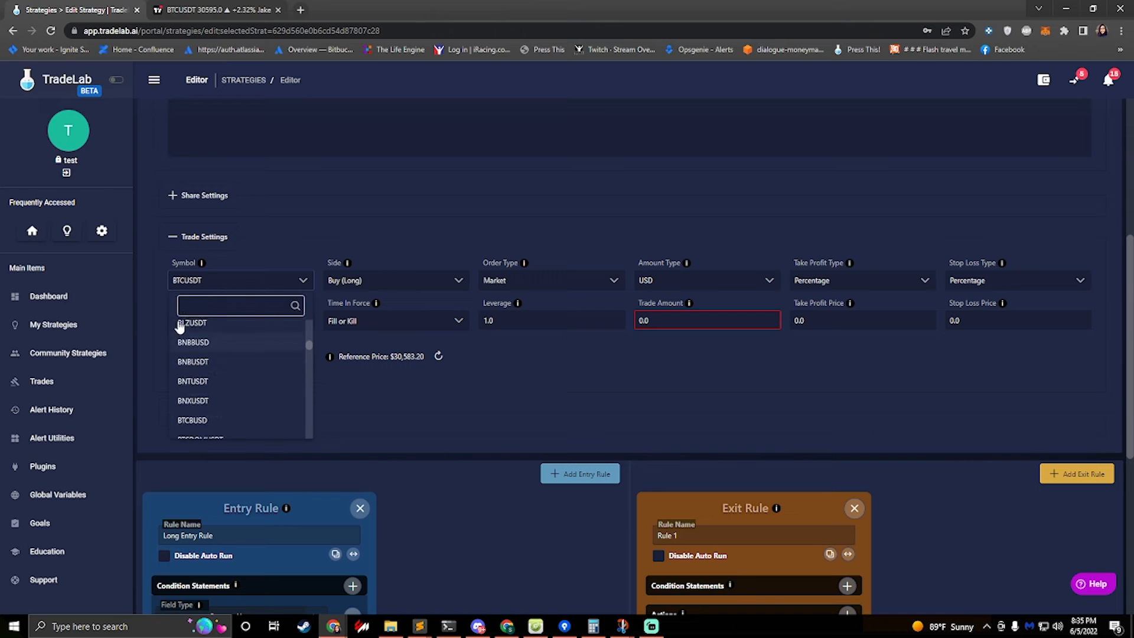
pyautogui.click(257, 234)
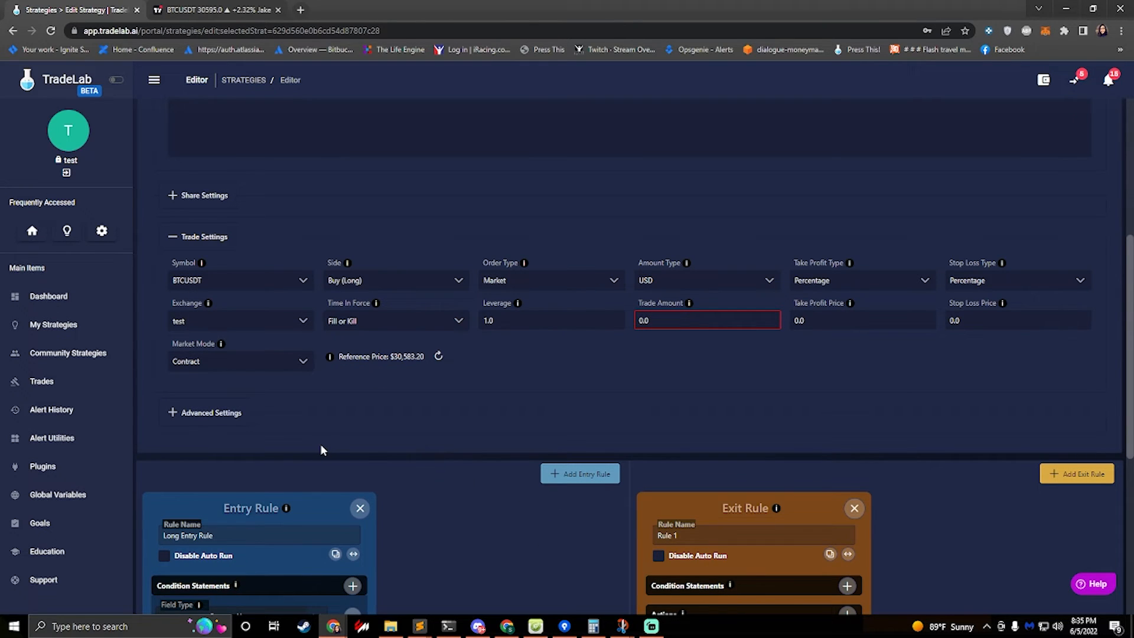
pyautogui.scroll(-6, 321, 444)
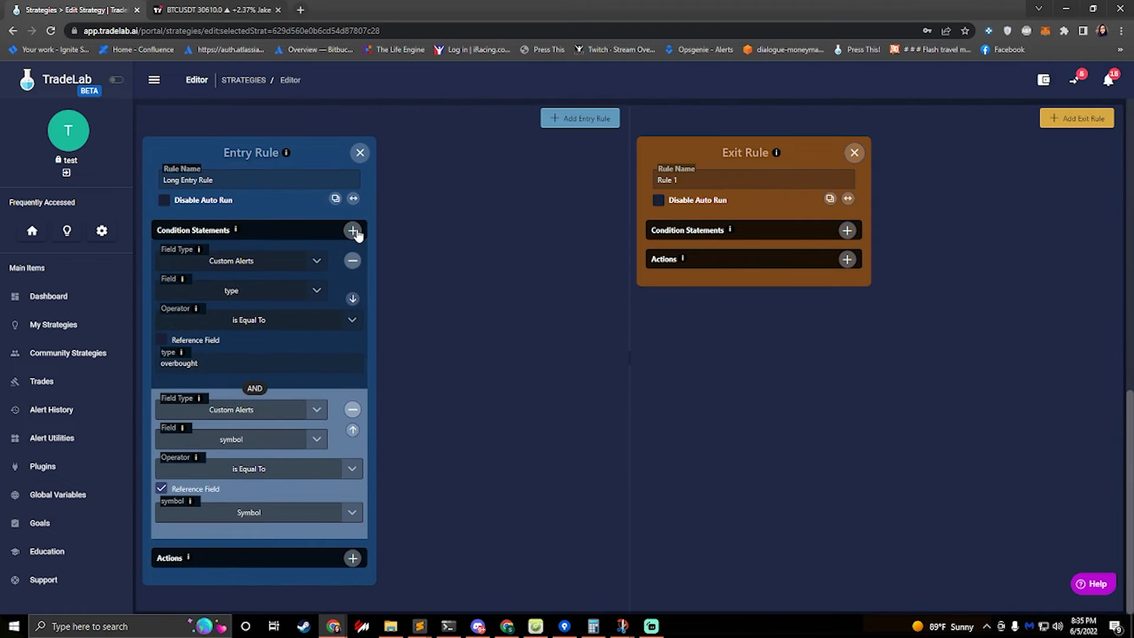
pyautogui.click(352, 230)
pyautogui.scroll(-2, 279, 331)
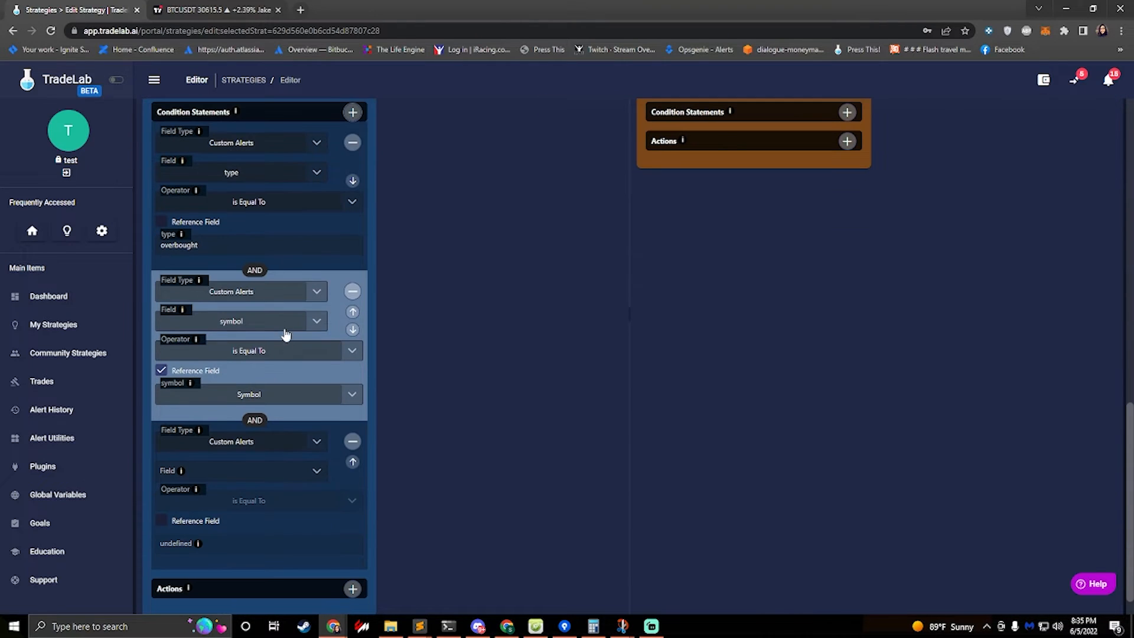
pyautogui.click(298, 442)
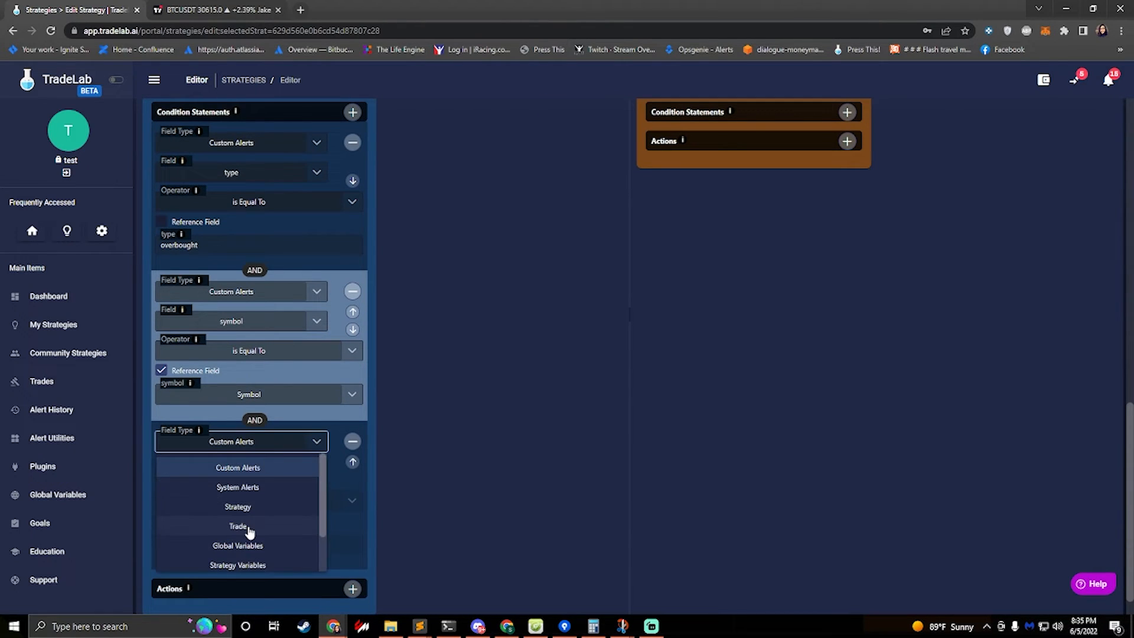
pyautogui.click(463, 508)
# Set the third condition's Custom Alerts field to interval with the value 15
pyautogui.click(291, 481)
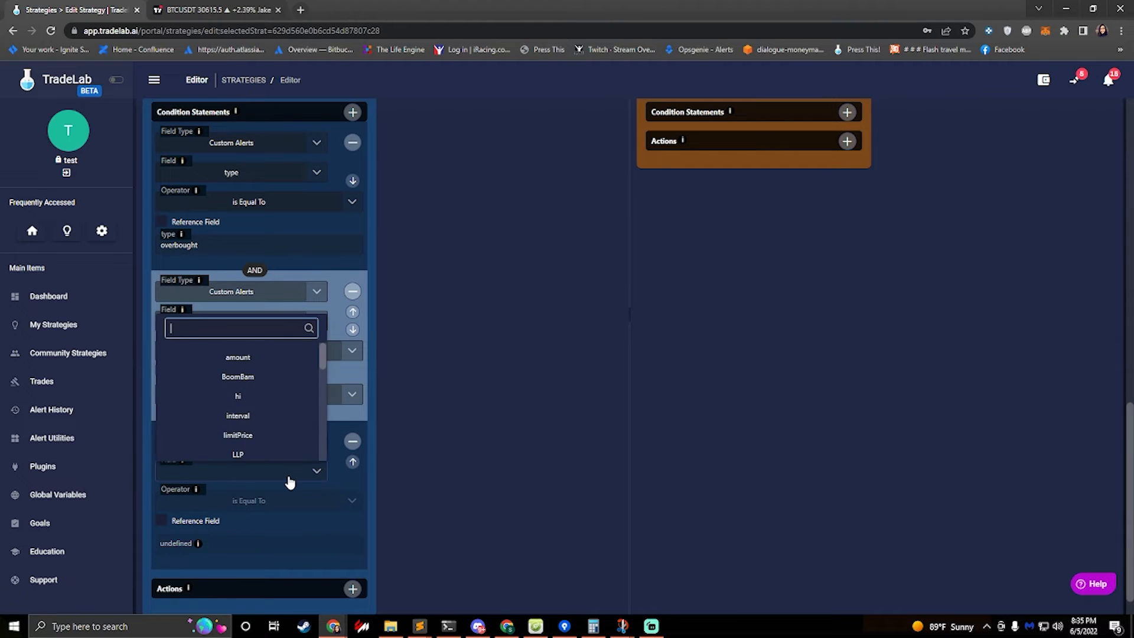
pyautogui.write('inter')
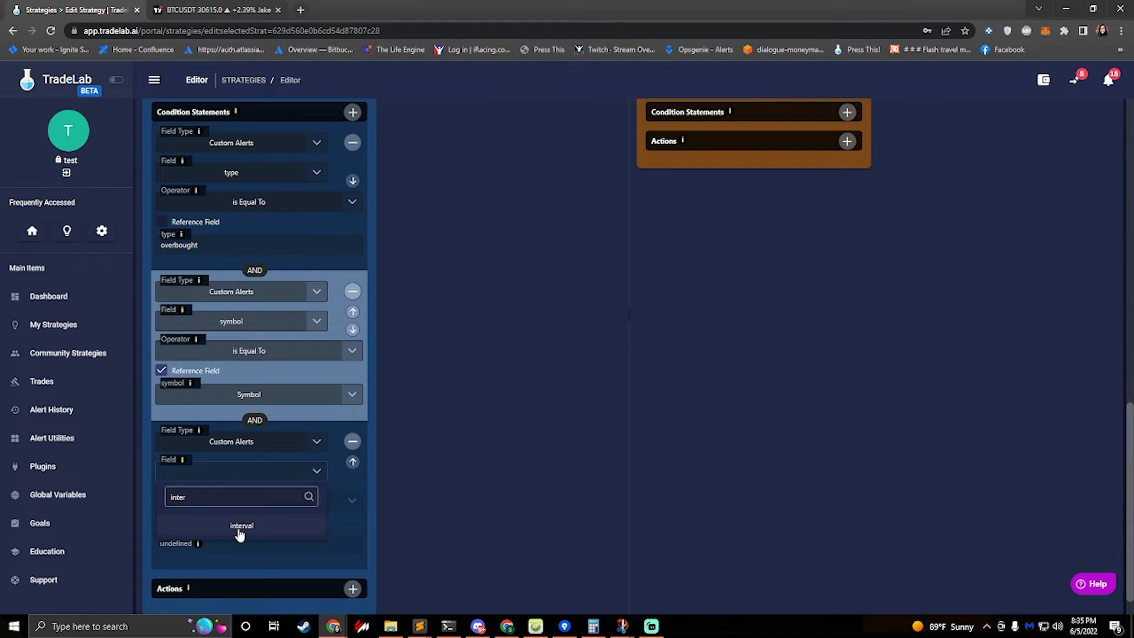
pyautogui.click(252, 533)
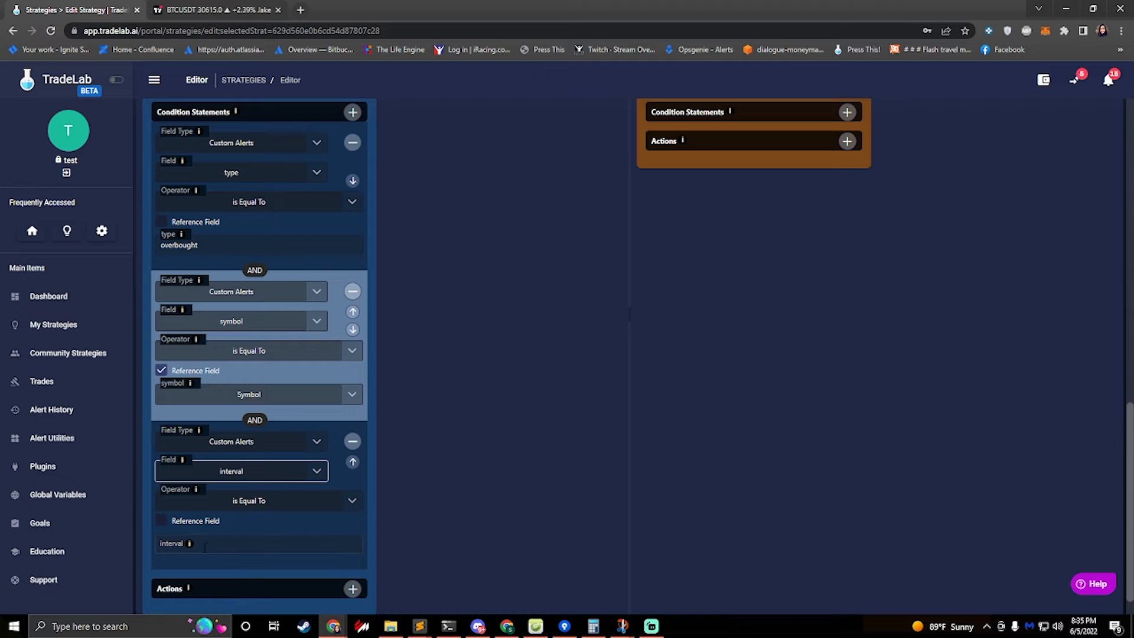
pyautogui.click(205, 546)
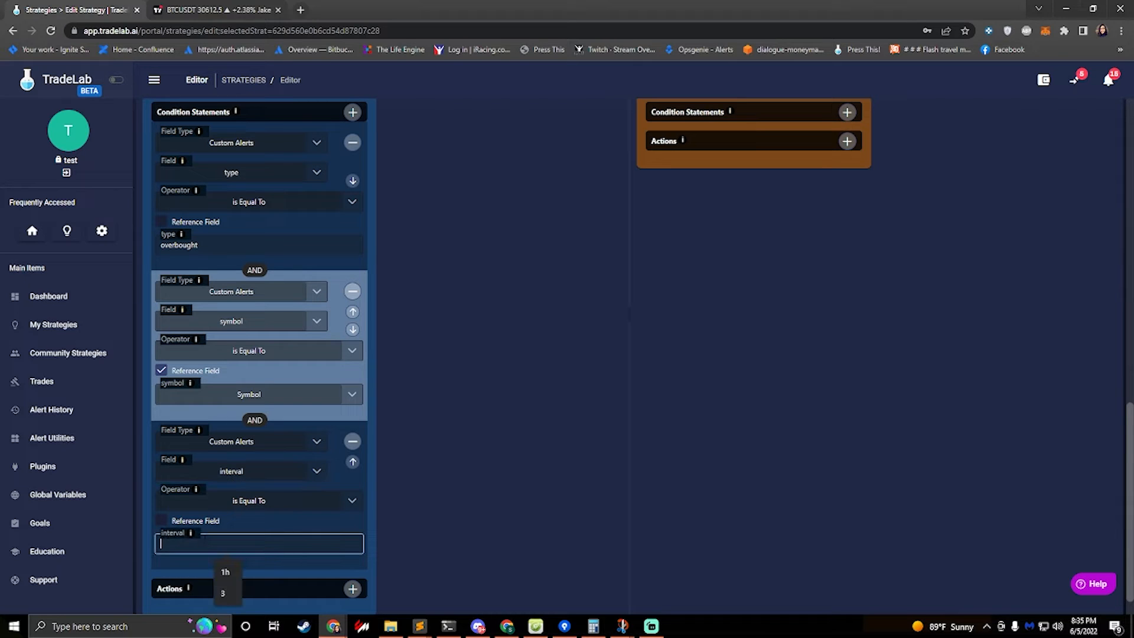
pyautogui.write('15')
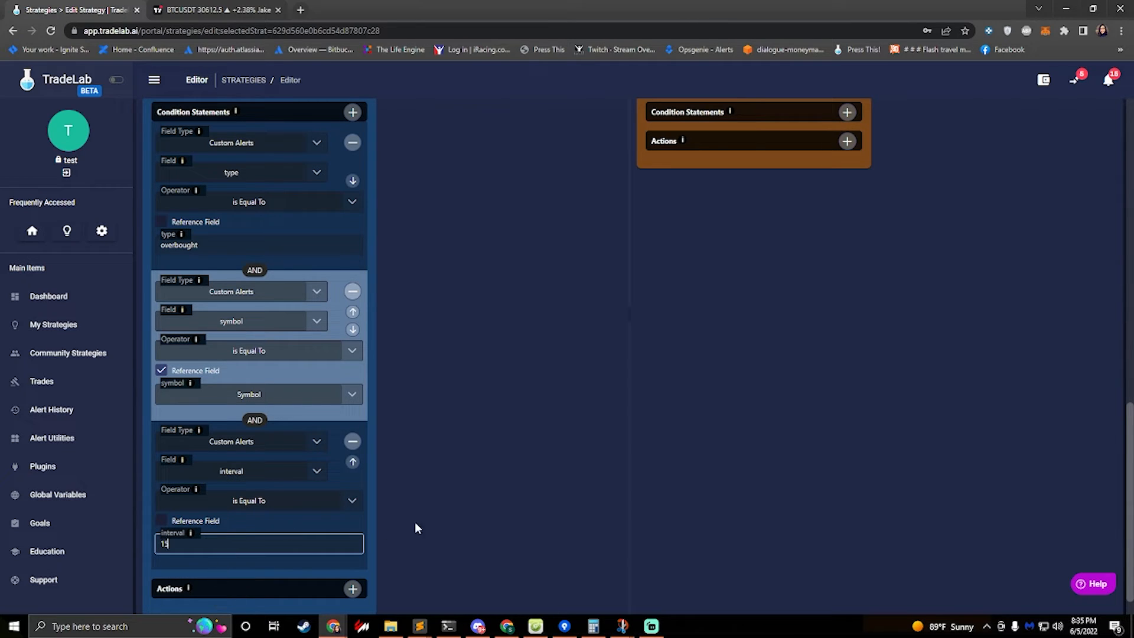
pyautogui.click(447, 514)
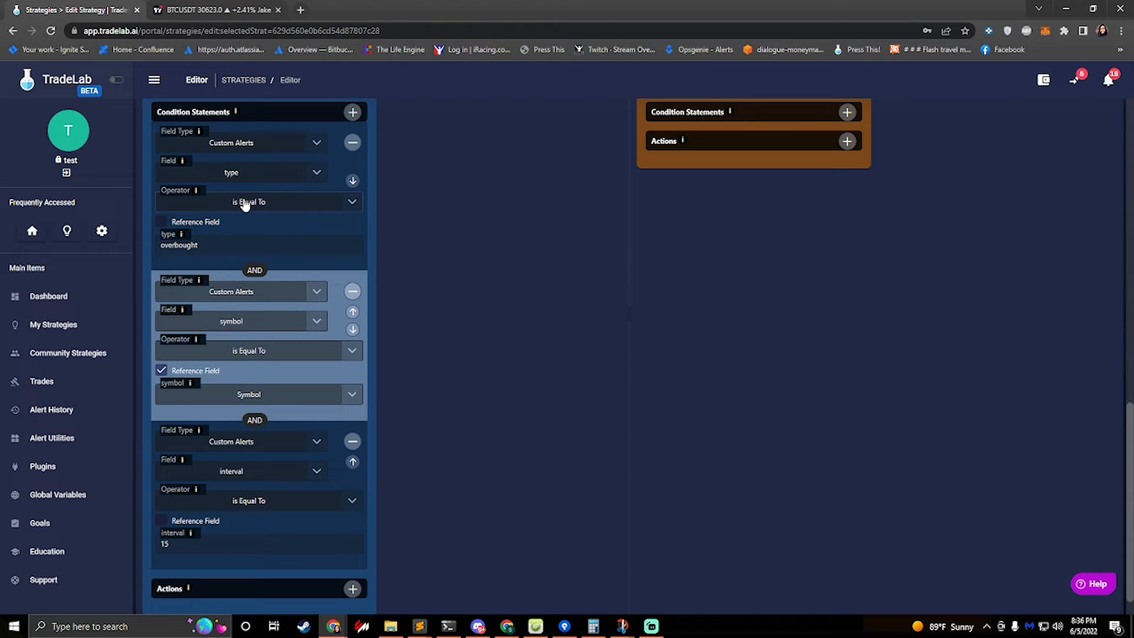
# Add an empty action to the entry rule's Actions section
pyautogui.doubleClick(234, 245)
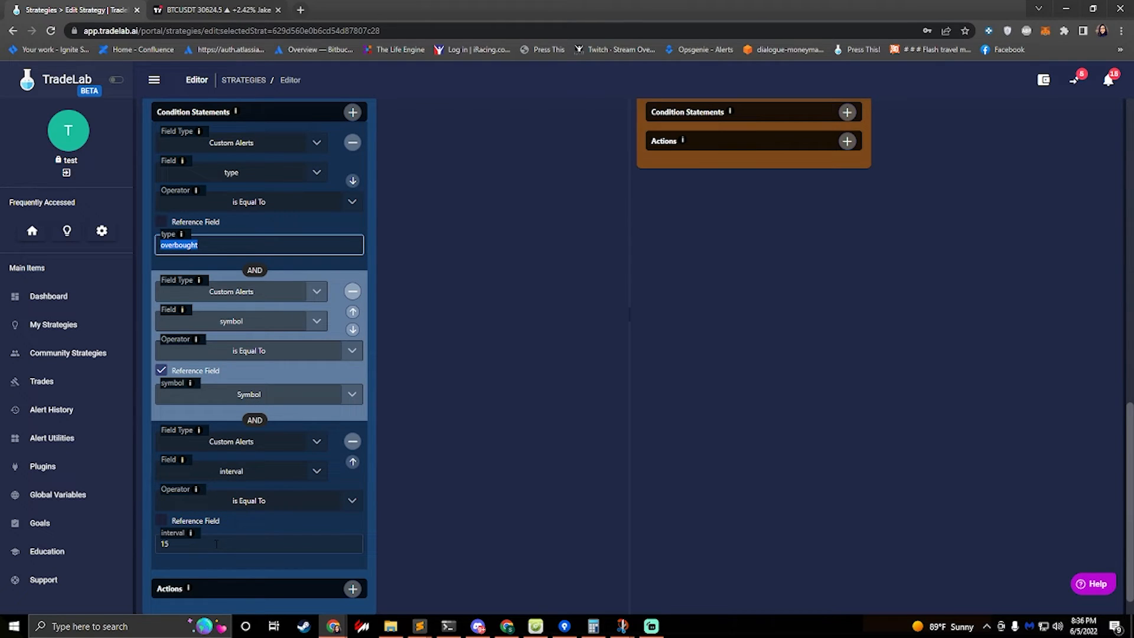
pyautogui.click(353, 589)
pyautogui.scroll(-2, 364, 524)
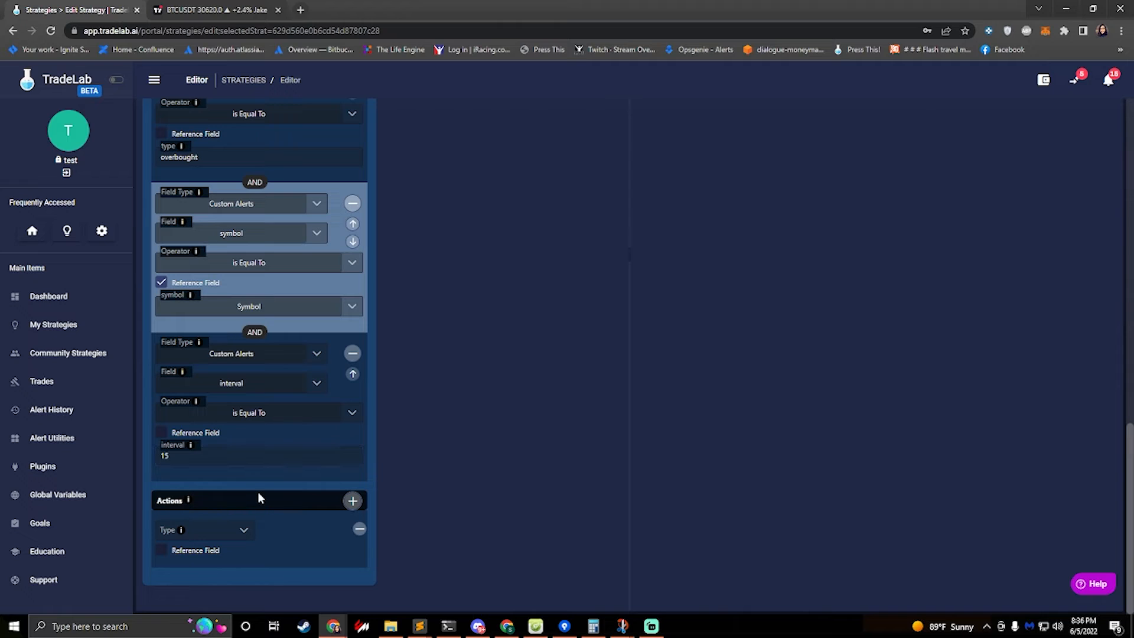
pyautogui.scroll(4, 258, 491)
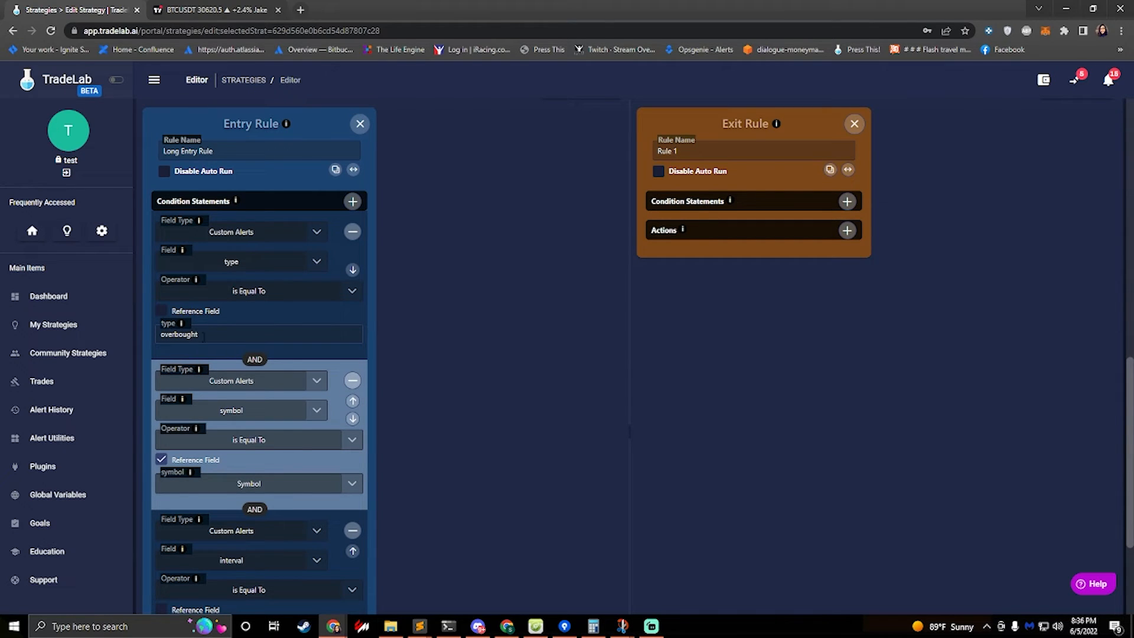
# Rename the entry rule to Short Entry Rule
pyautogui.doubleClick(194, 335)
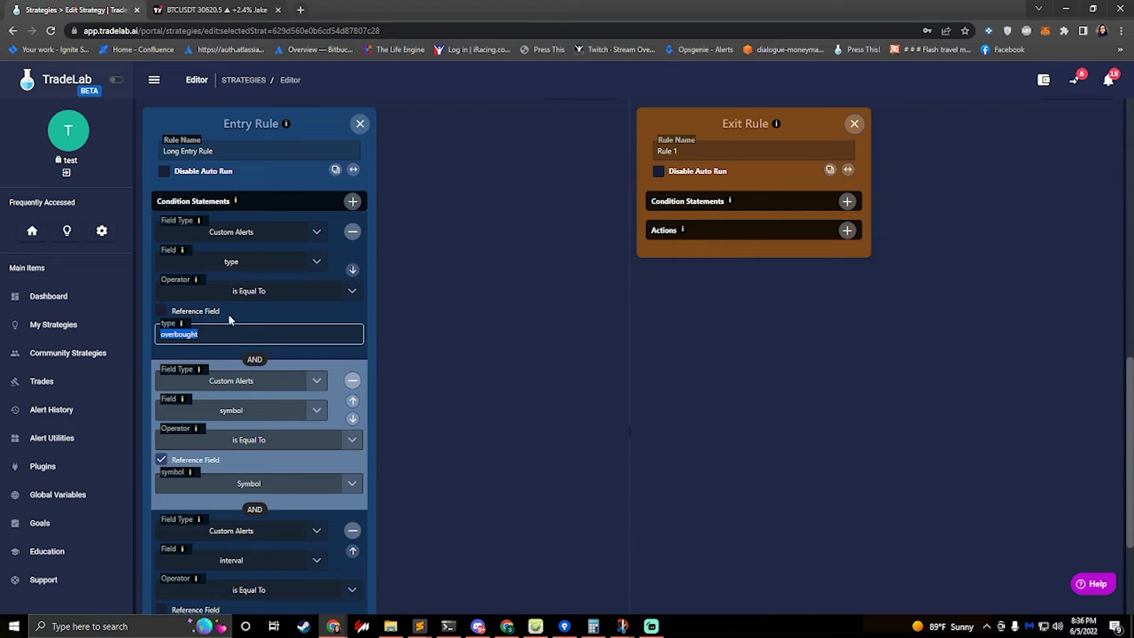
pyautogui.doubleClick(170, 151)
pyautogui.press('BackSpace')
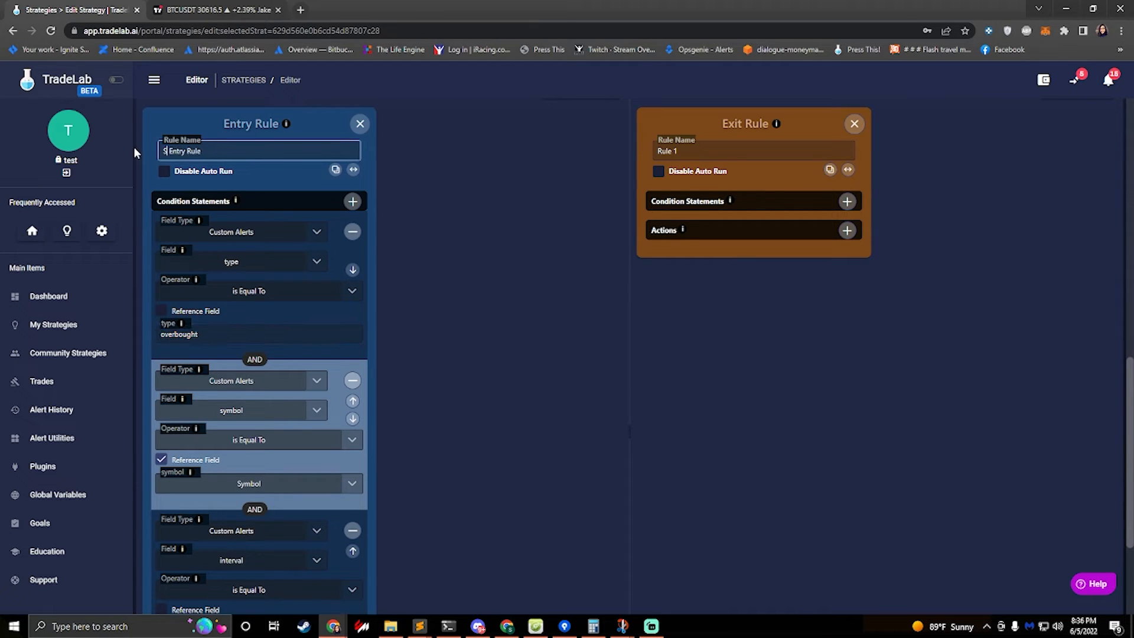
pyautogui.write('Short')
# Review the trade settings' symbol and side options alongside the entry rule's conditions
pyautogui.scroll(3, 229, 319)
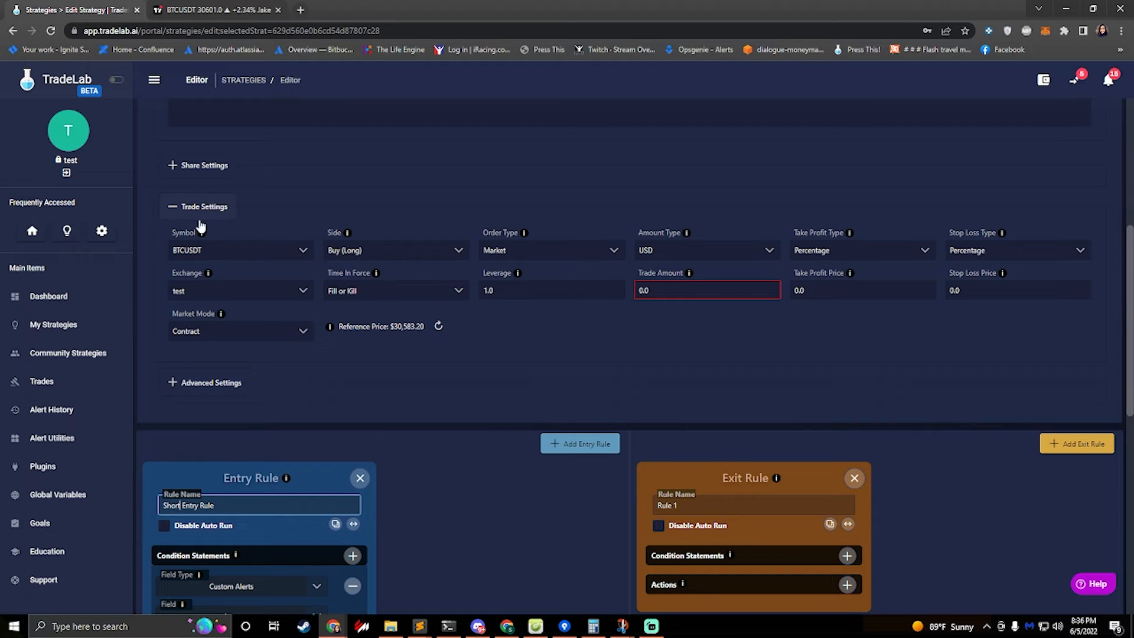
pyautogui.click(363, 254)
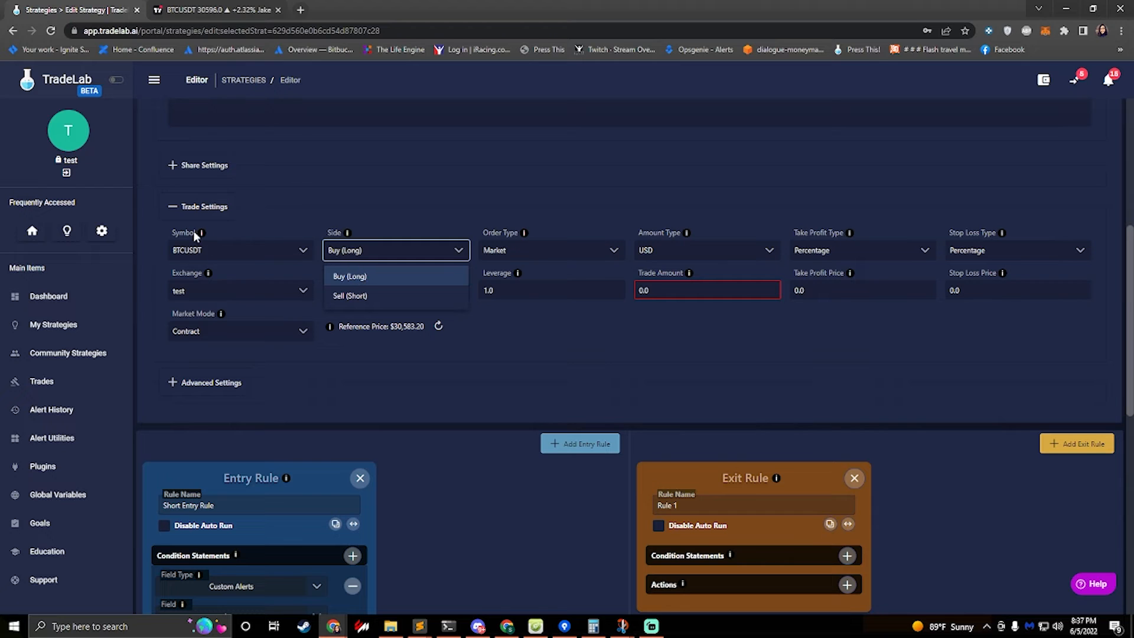
pyautogui.click(352, 214)
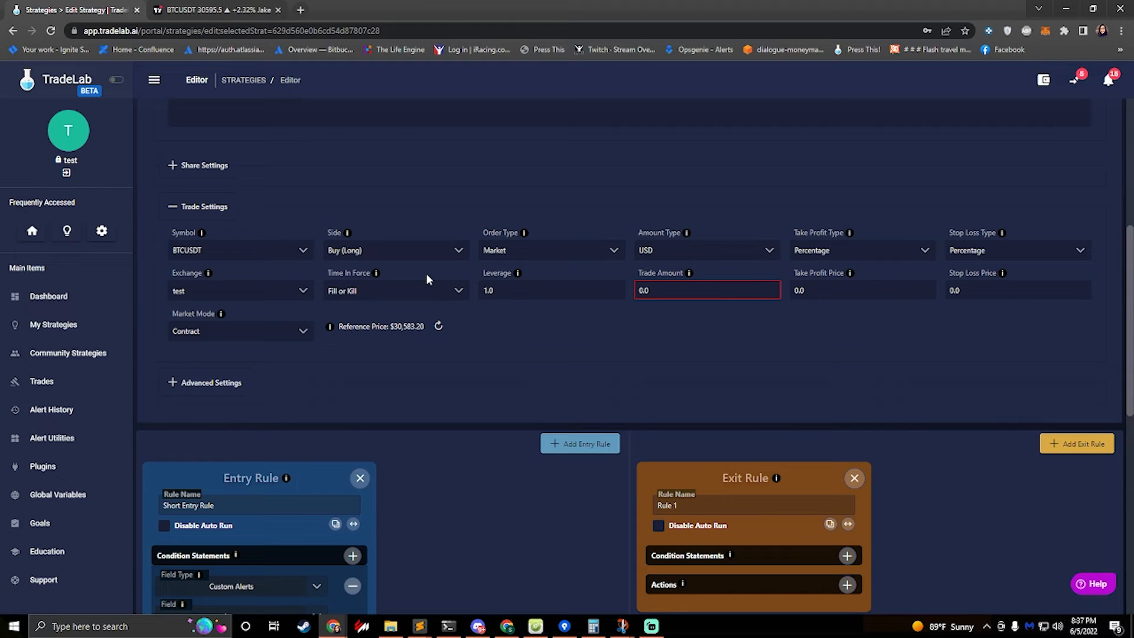
pyautogui.scroll(-6, 364, 387)
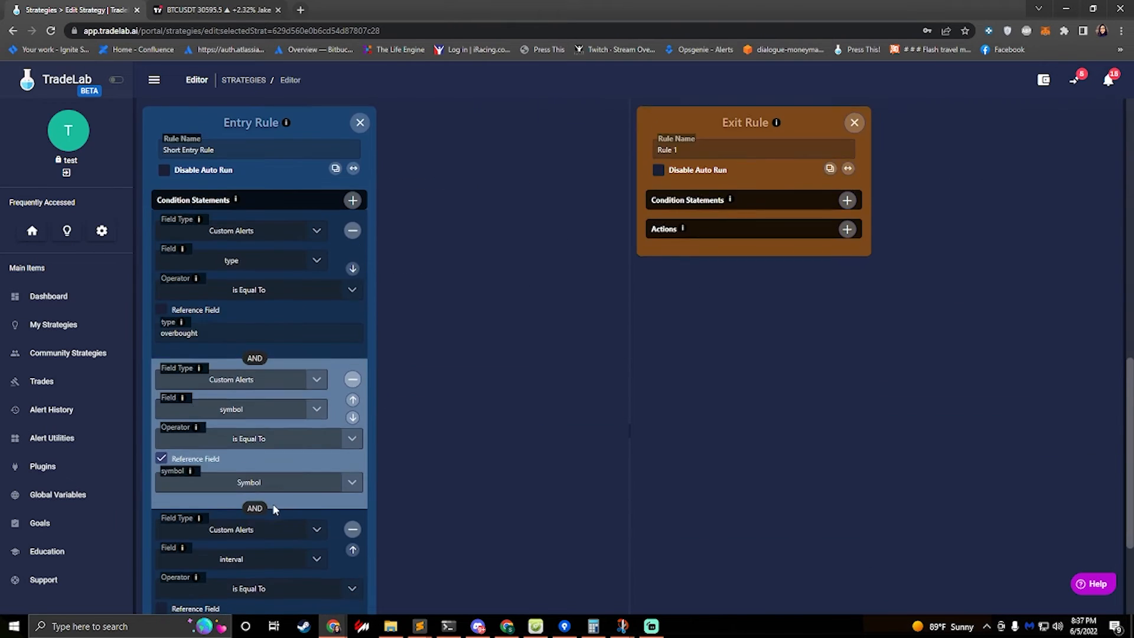
pyautogui.scroll(-1, 224, 526)
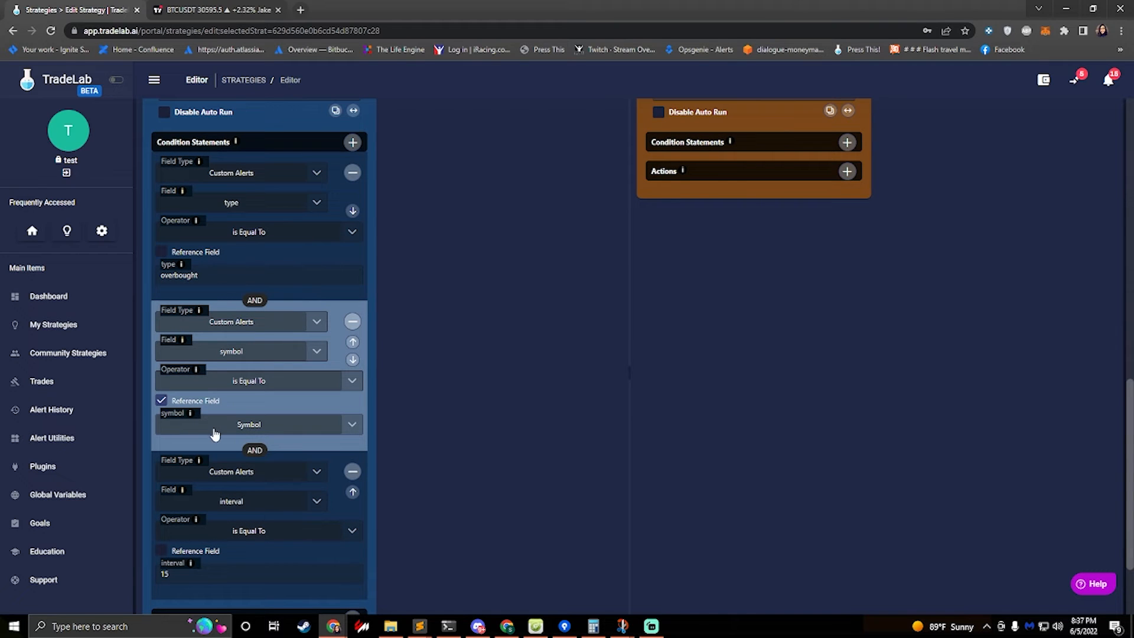
pyautogui.scroll(5, 278, 435)
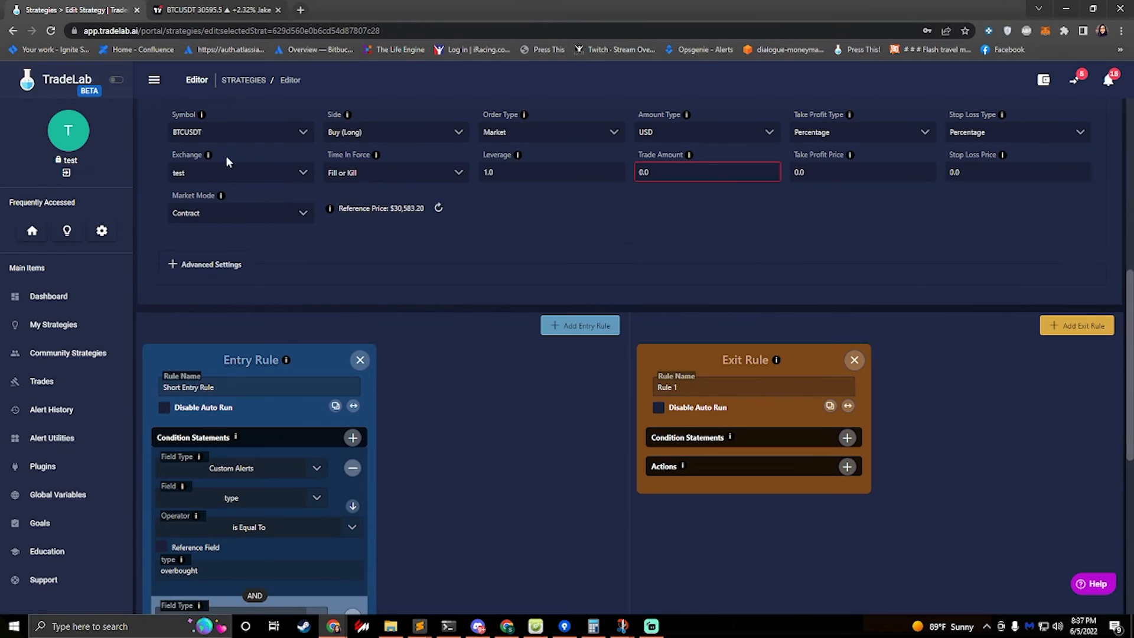
pyautogui.click(266, 140)
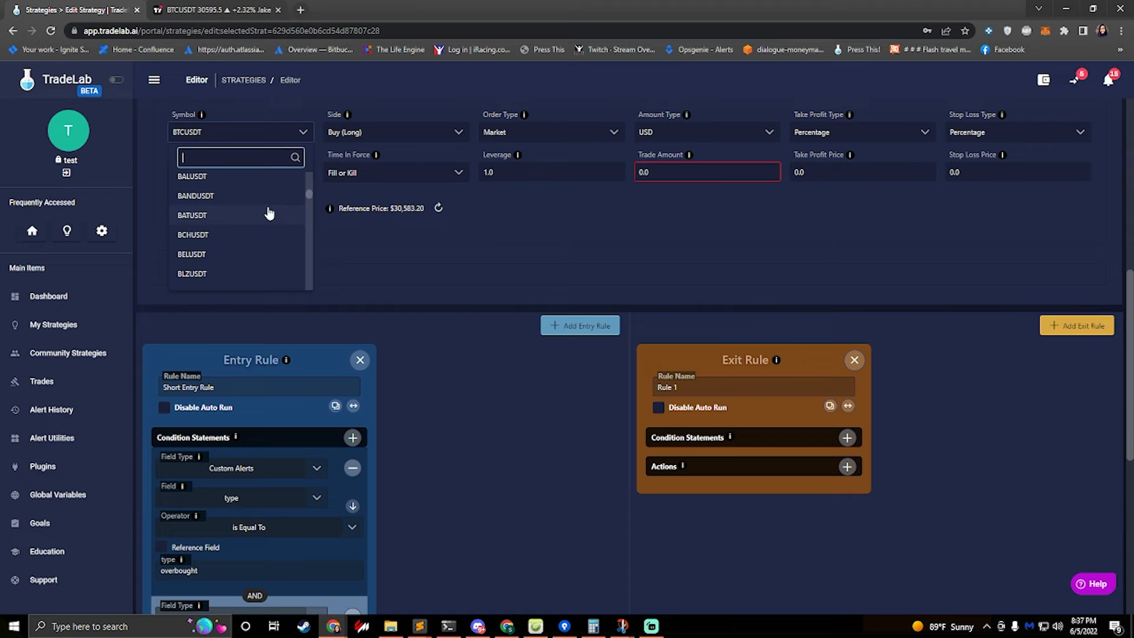
pyautogui.click(438, 379)
pyautogui.scroll(-2, 279, 419)
pyautogui.scroll(2, 260, 422)
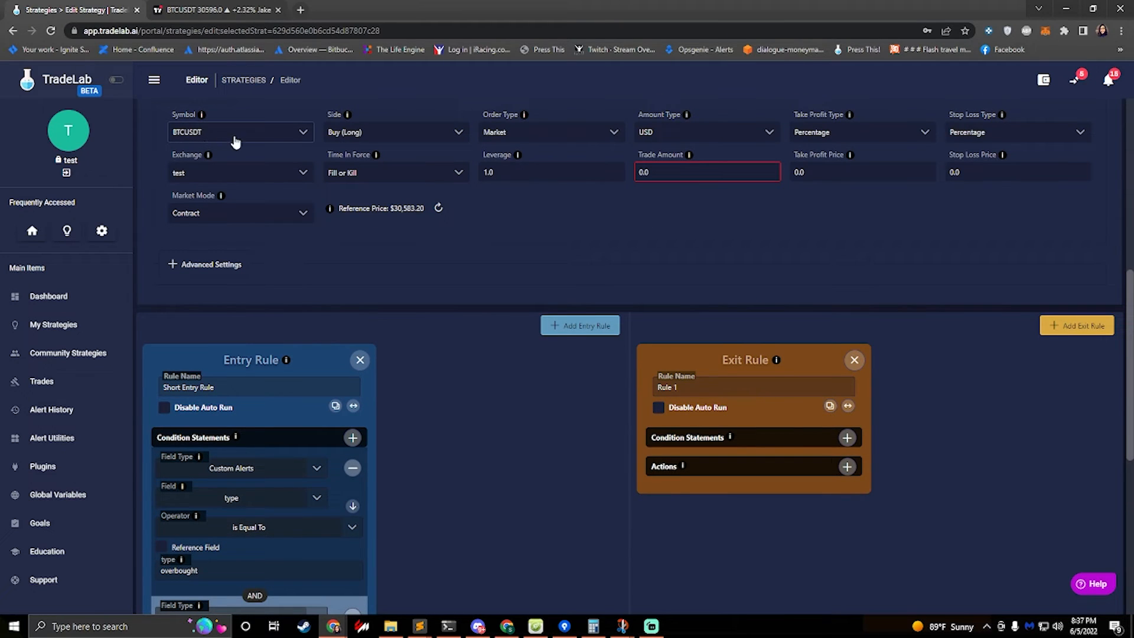
pyautogui.scroll(-2, 202, 364)
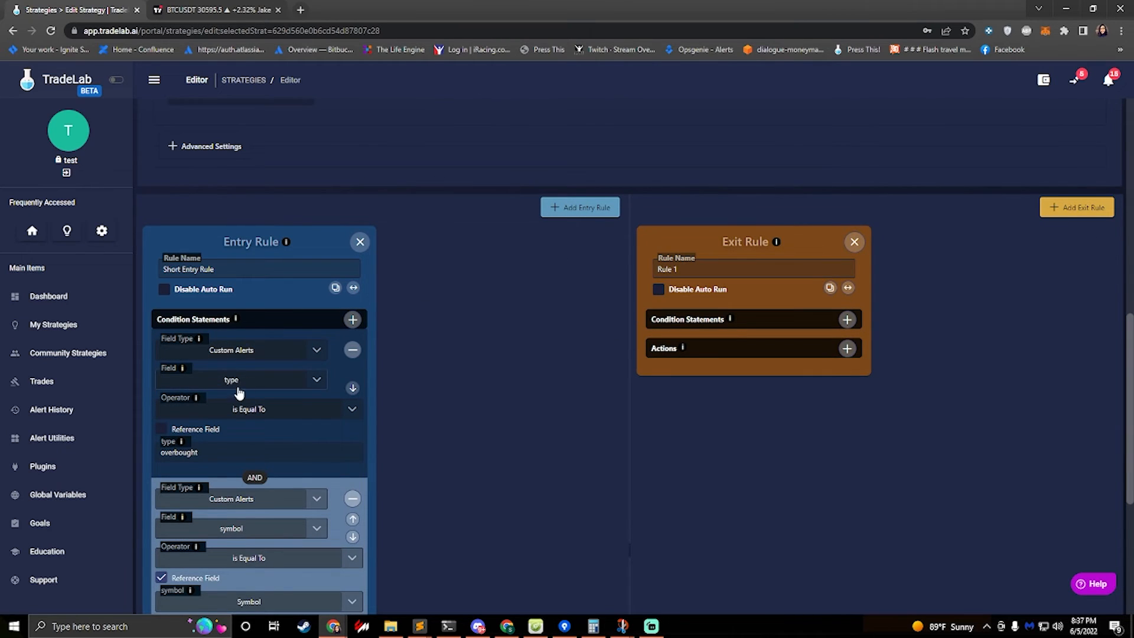
pyautogui.scroll(3, 228, 354)
pyautogui.click(223, 192)
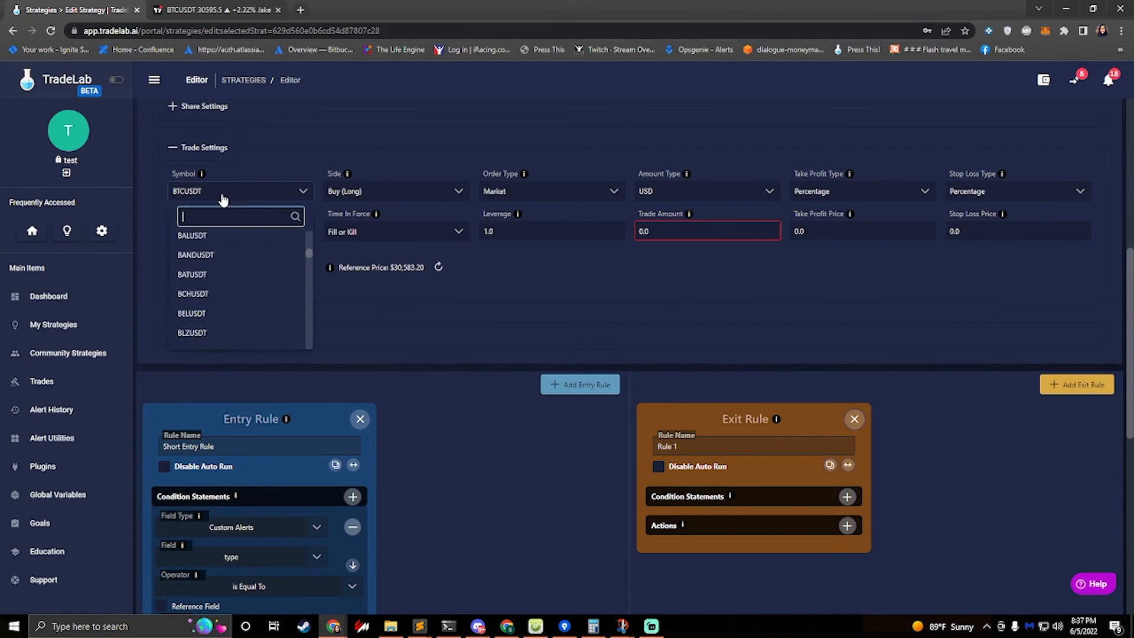
pyautogui.click(224, 192)
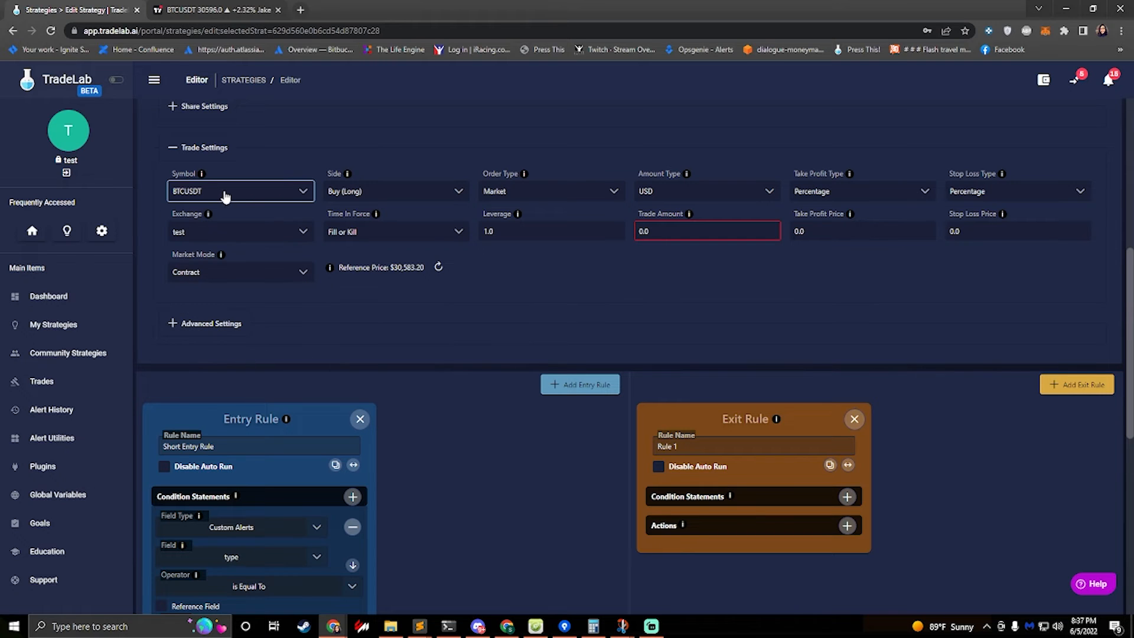
pyautogui.scroll(-8, 239, 321)
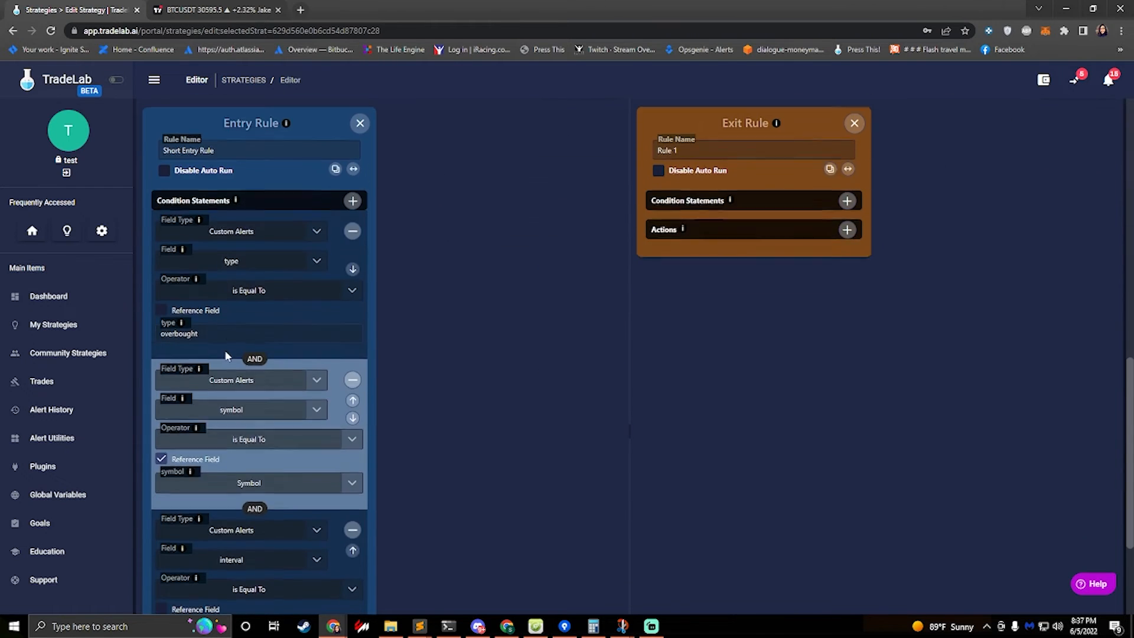
pyautogui.scroll(1, 225, 193)
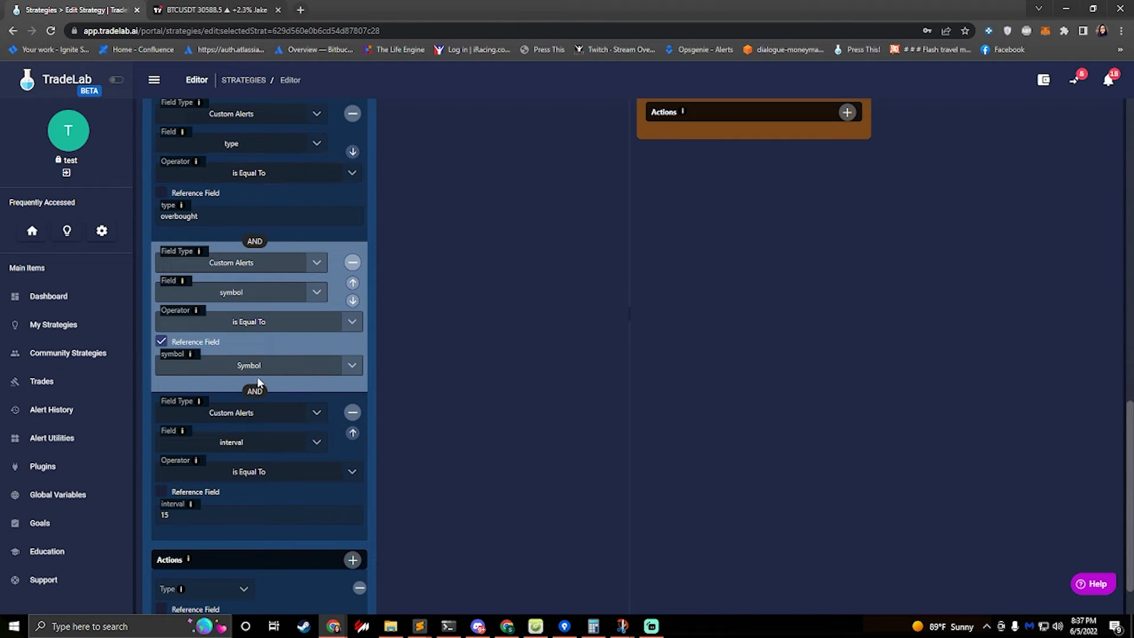
pyautogui.scroll(-1, 254, 413)
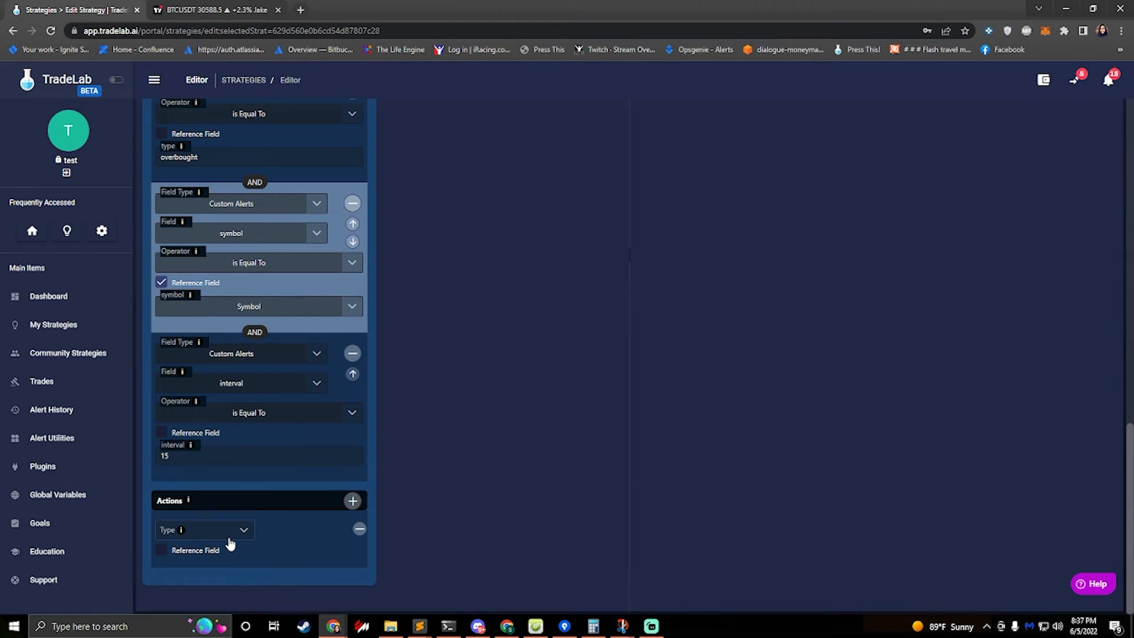
pyautogui.scroll(8, 234, 508)
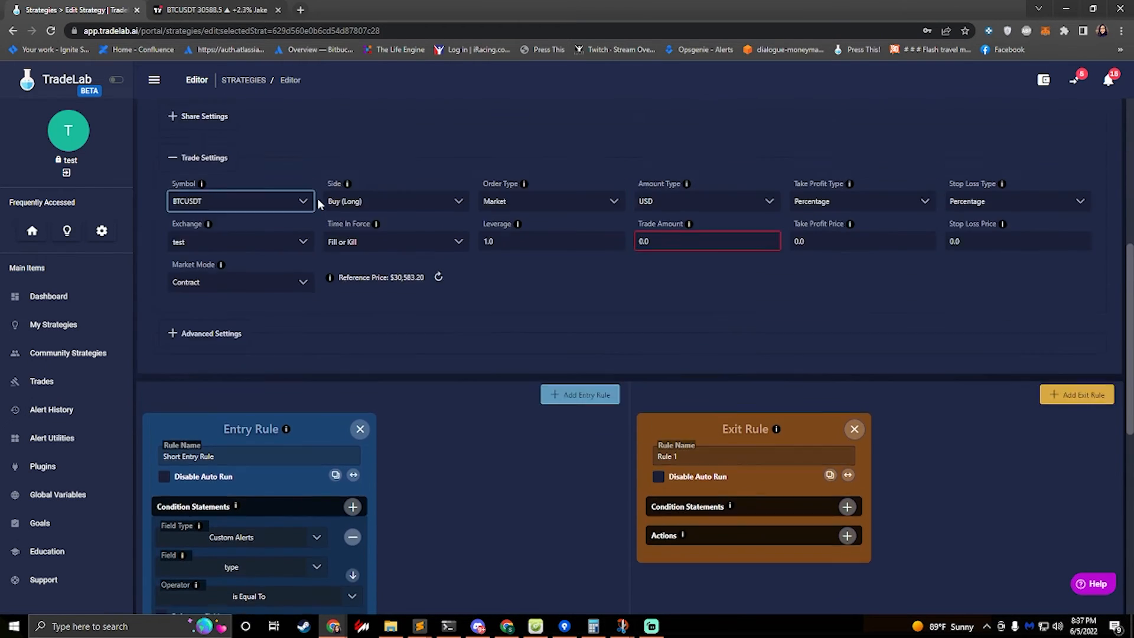
pyautogui.scroll(1, 317, 201)
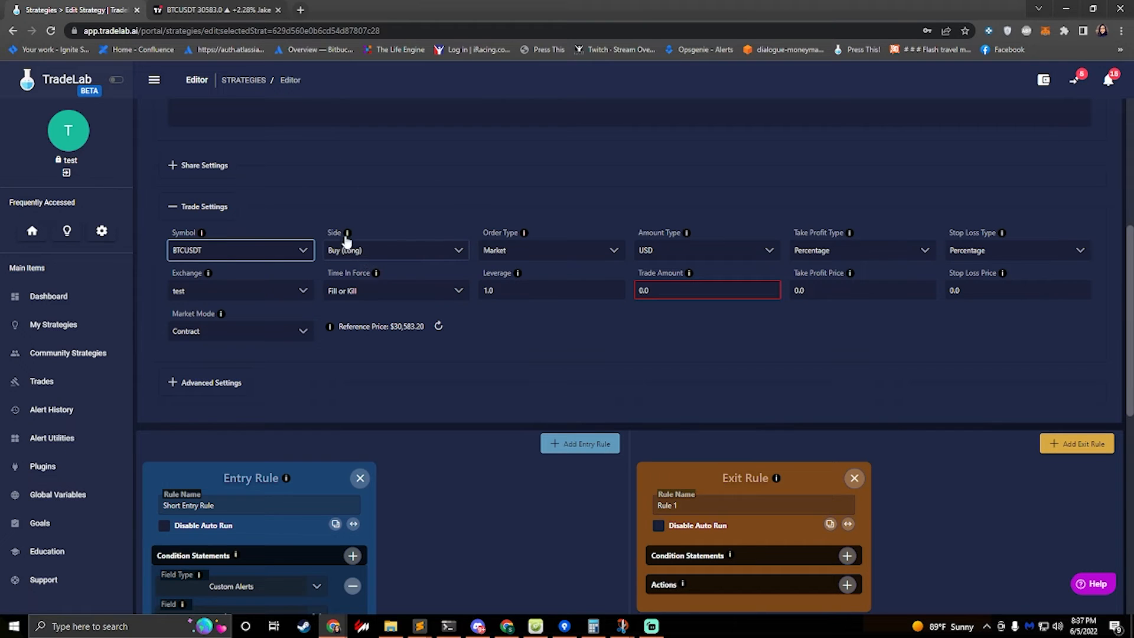
pyautogui.click(363, 254)
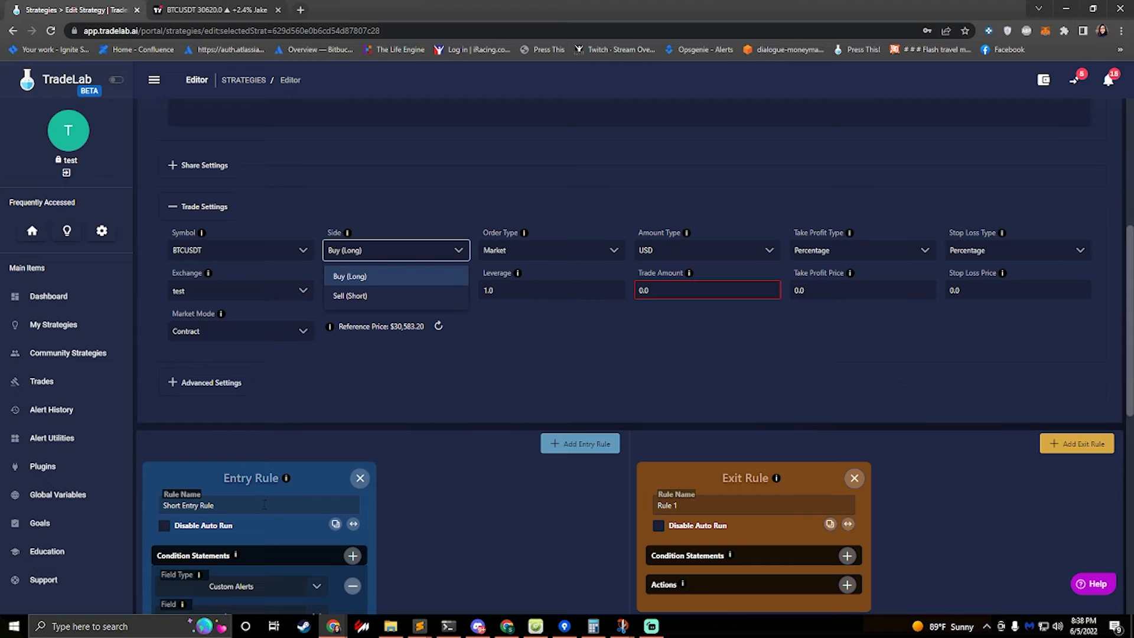
pyautogui.click(562, 327)
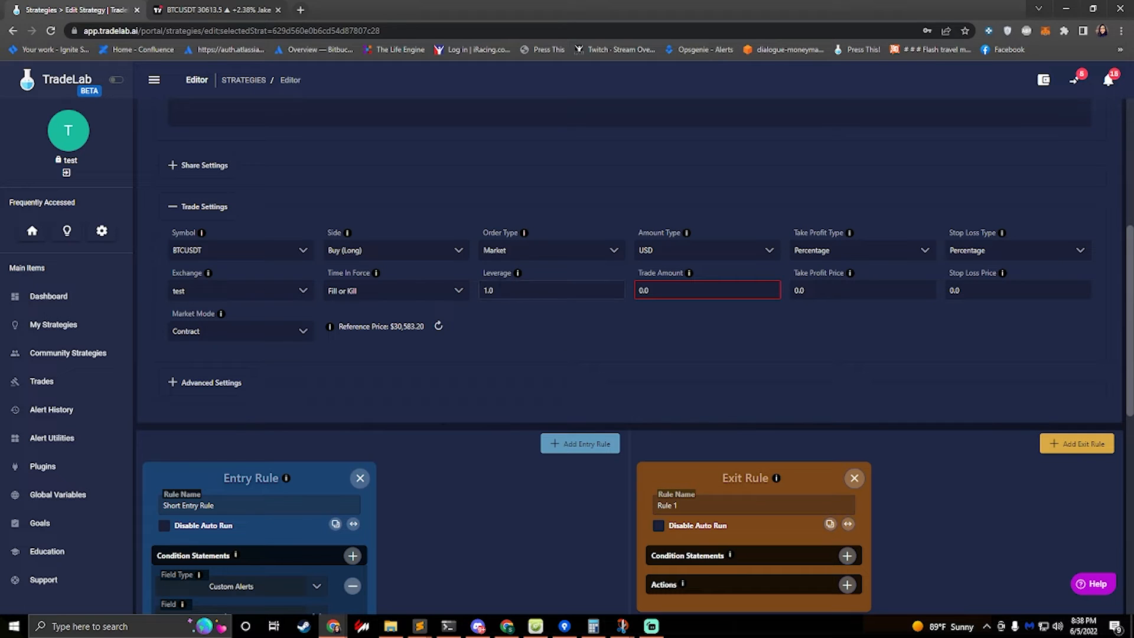
# Set the entry rule's first action to set the strategy Side to Sell (Short)
pyautogui.moveTo(513, 291); pyautogui.dragTo(429, 273)
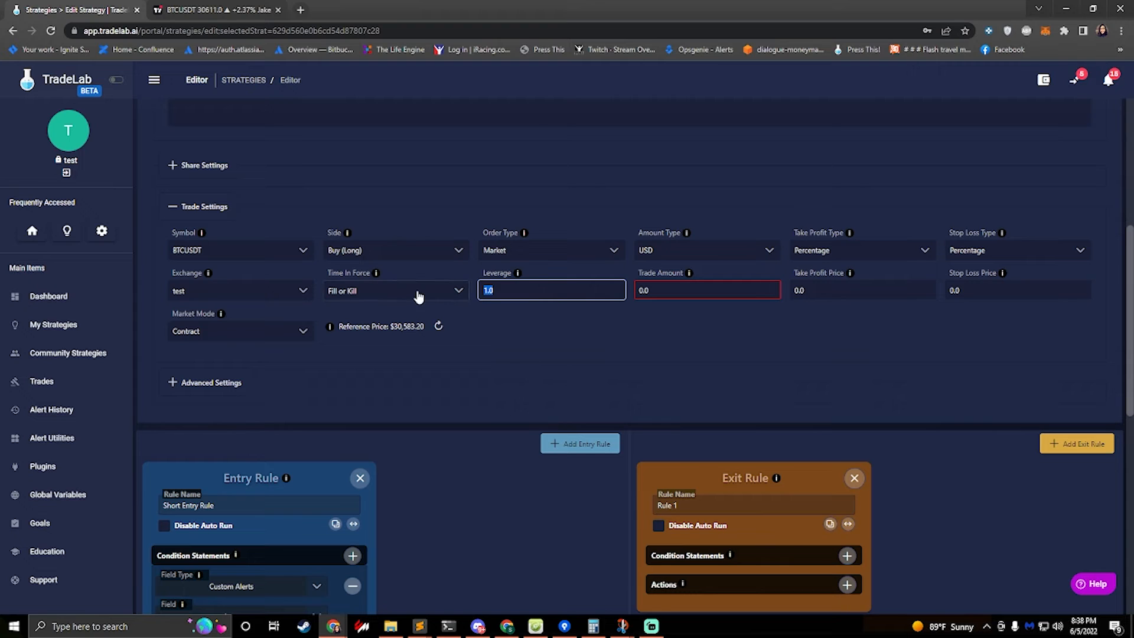
pyautogui.scroll(-10, 223, 335)
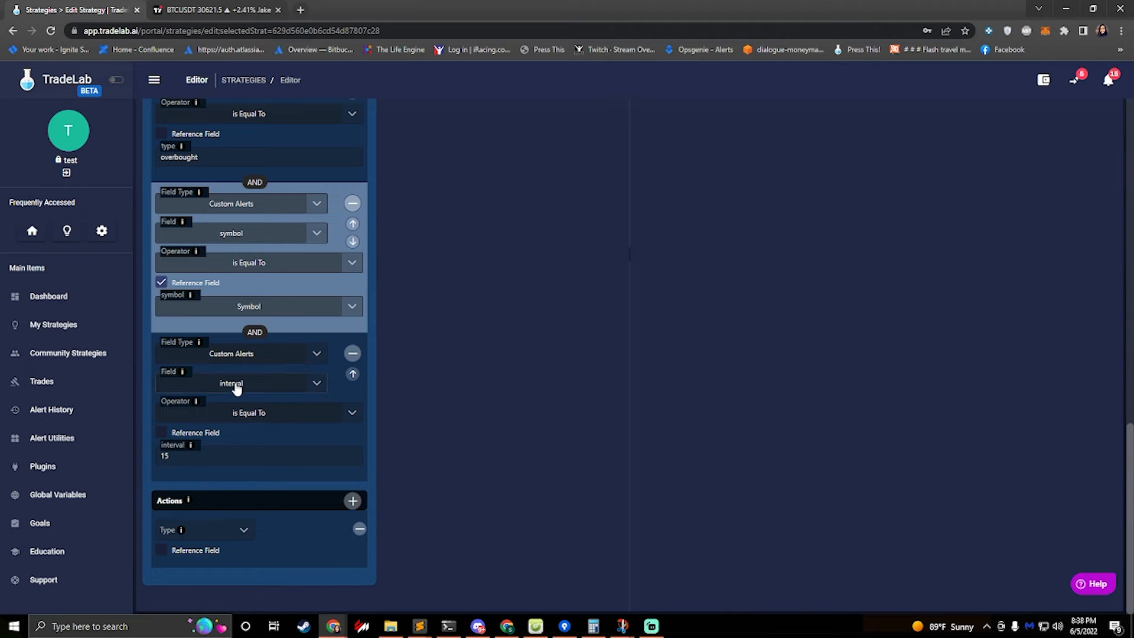
pyautogui.scroll(3, 238, 305)
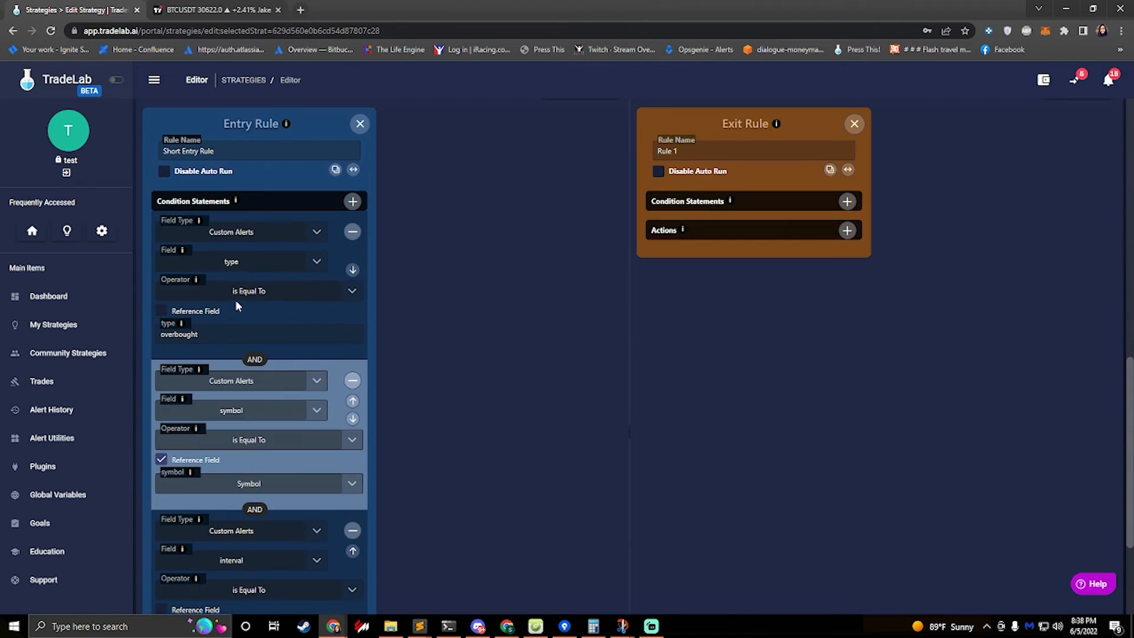
pyautogui.scroll(-3, 202, 182)
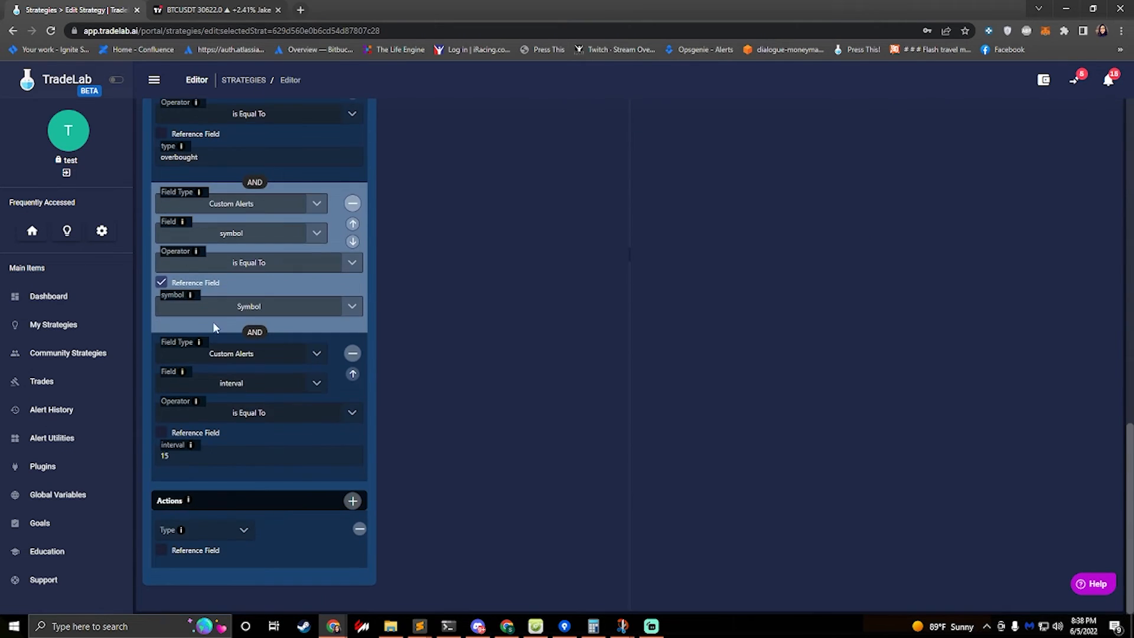
pyautogui.click(228, 535)
pyautogui.click(206, 438)
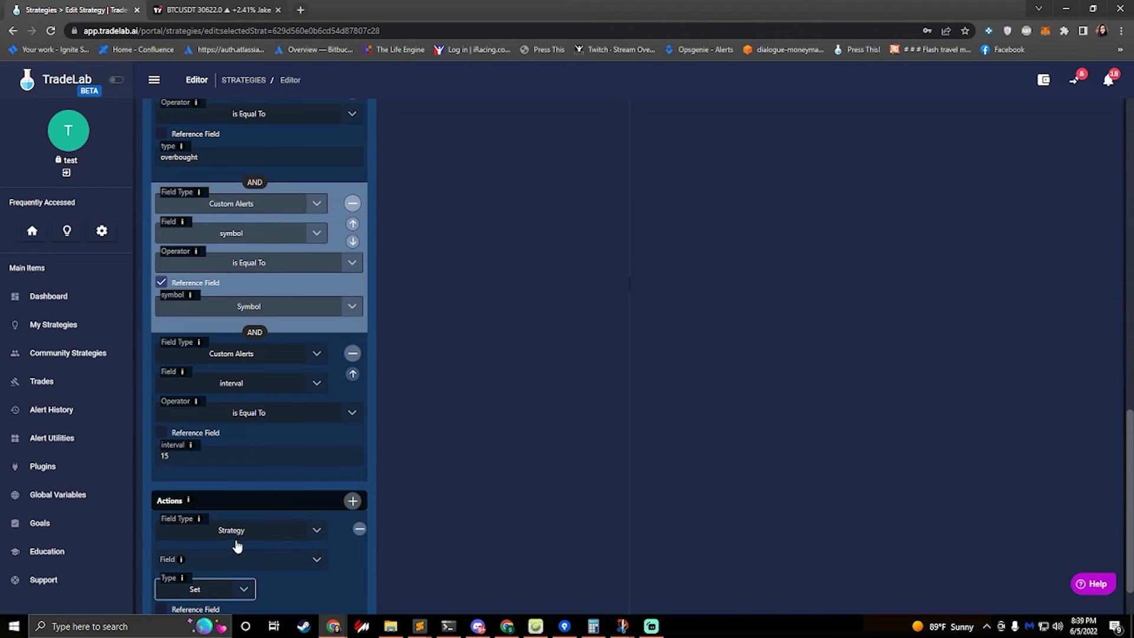
pyautogui.click(248, 560)
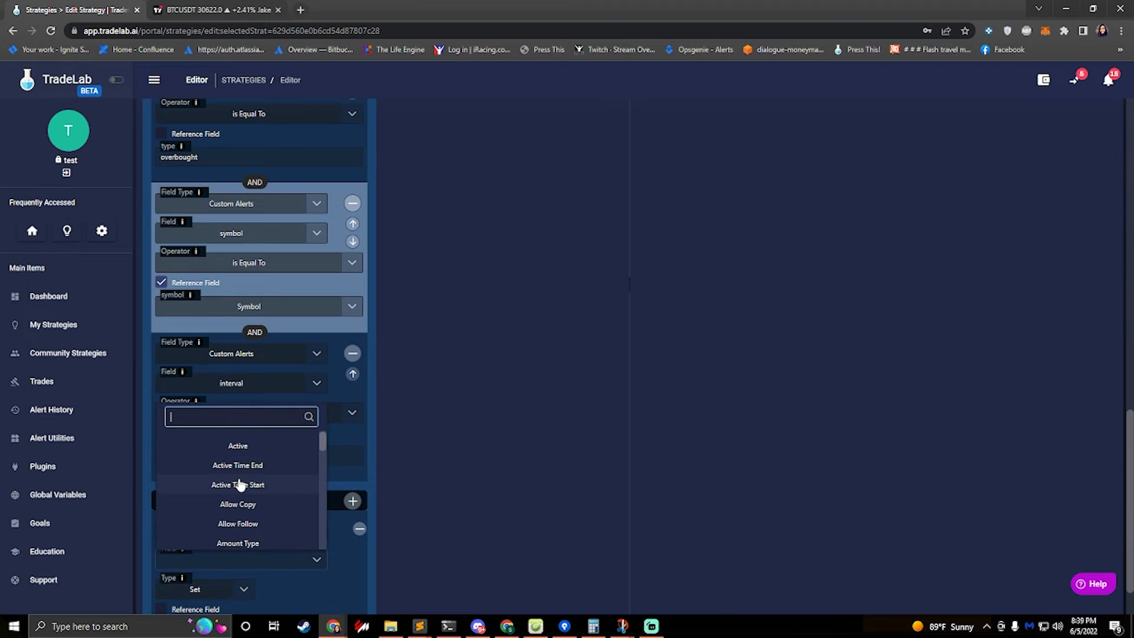
pyautogui.write('side')
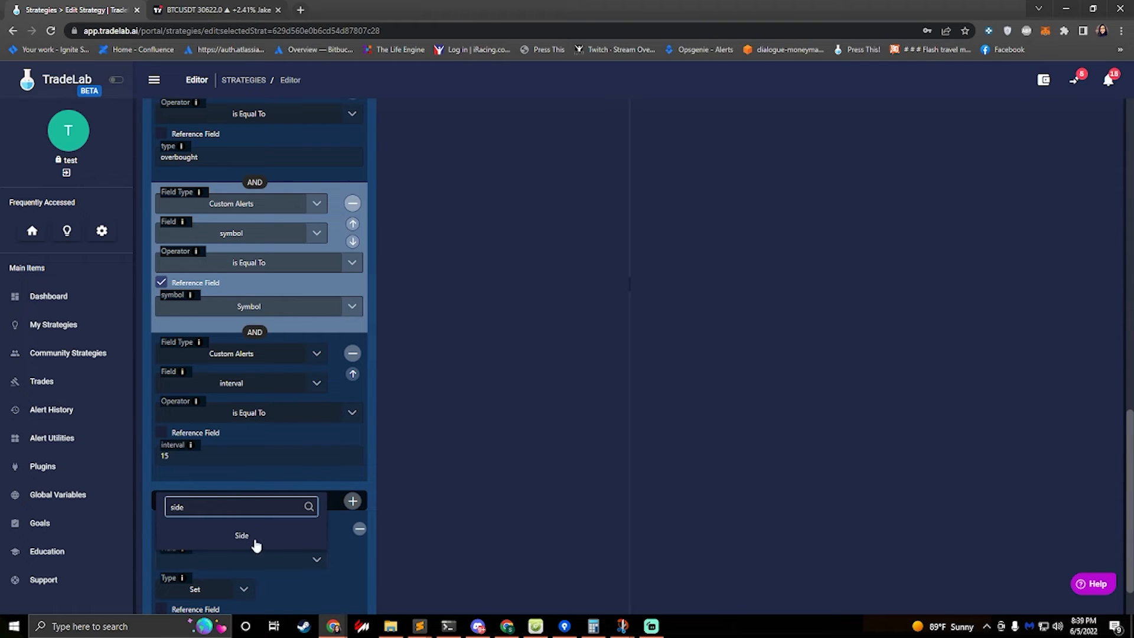
pyautogui.click(253, 543)
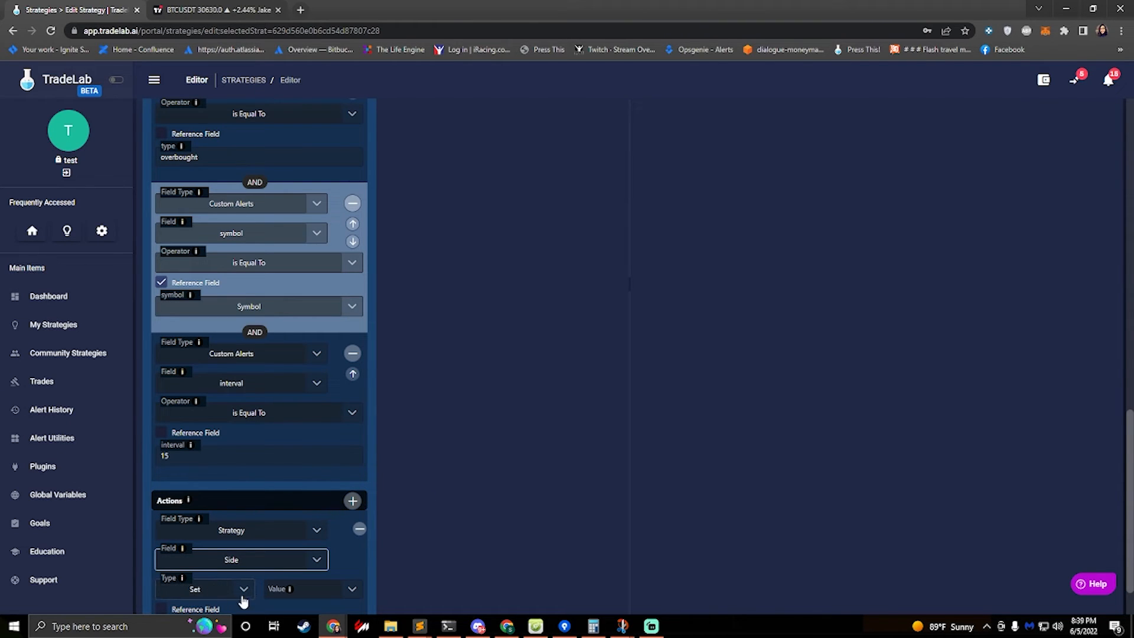
pyautogui.click(310, 585)
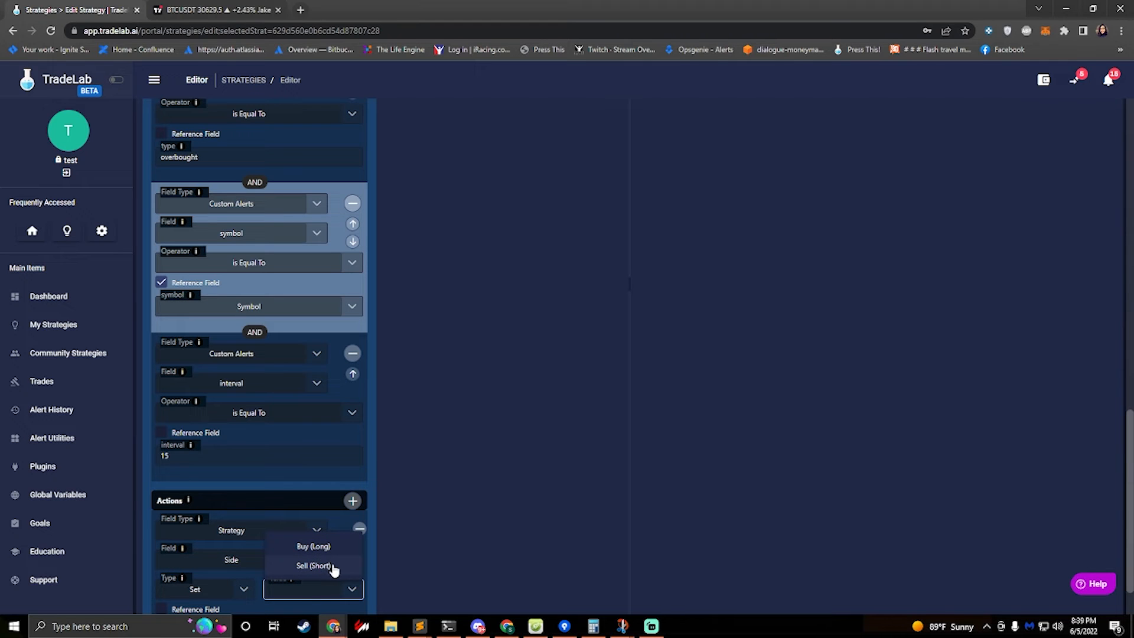
pyautogui.click(332, 566)
# Compare the trade settings' Side option with the entry rule's Sell (Short) action
pyautogui.scroll(-1, 267, 546)
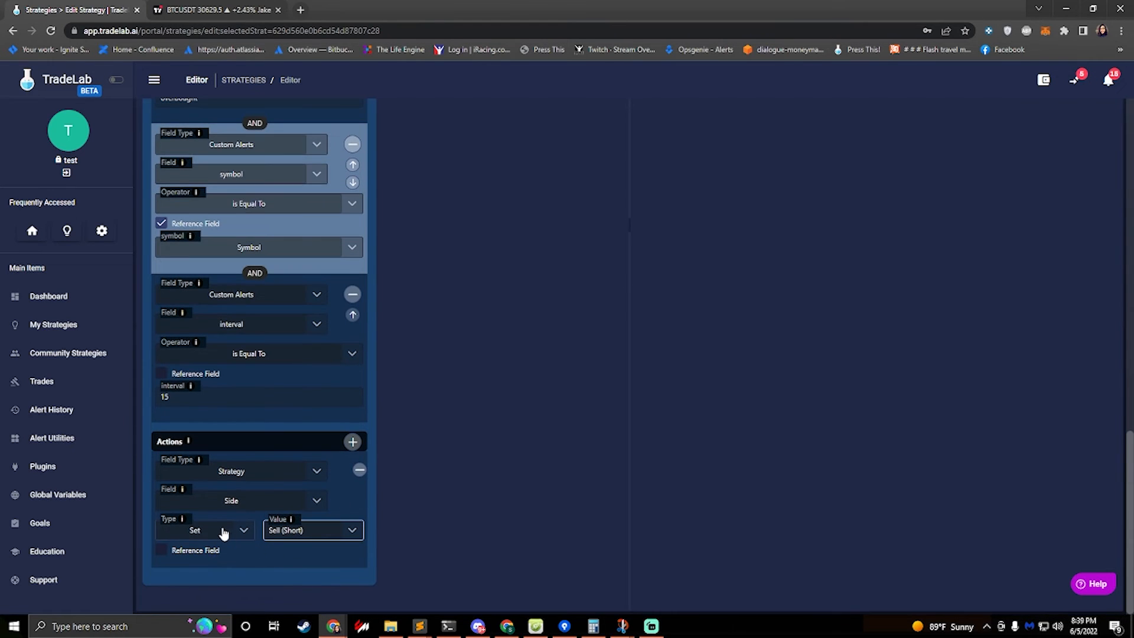
pyautogui.scroll(6, 223, 534)
pyautogui.scroll(6, 223, 533)
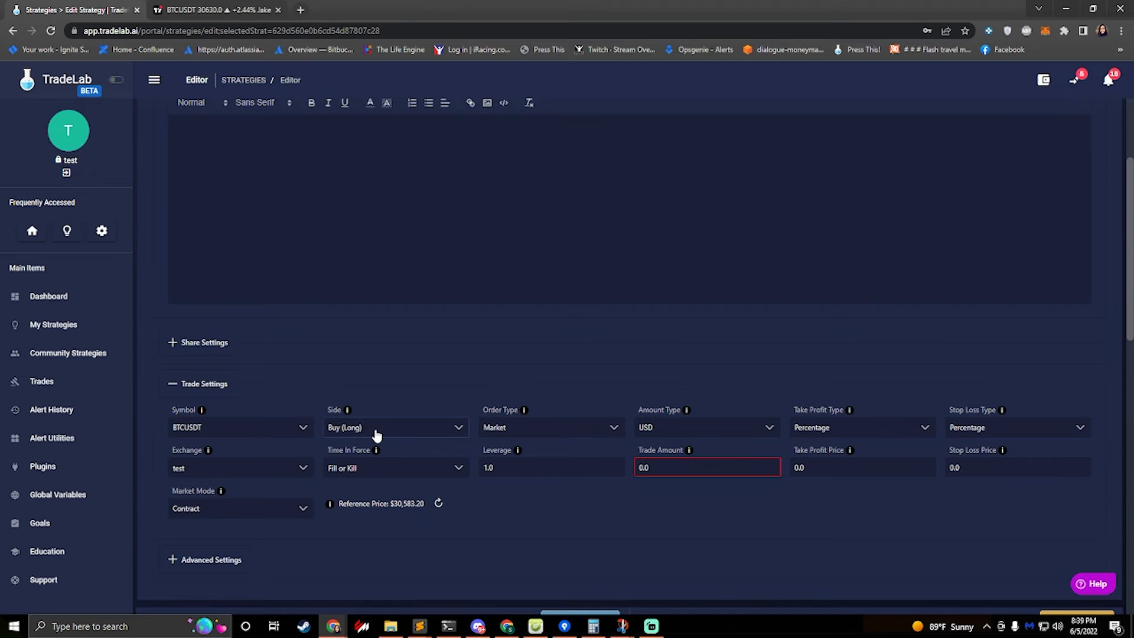
pyautogui.click(326, 428)
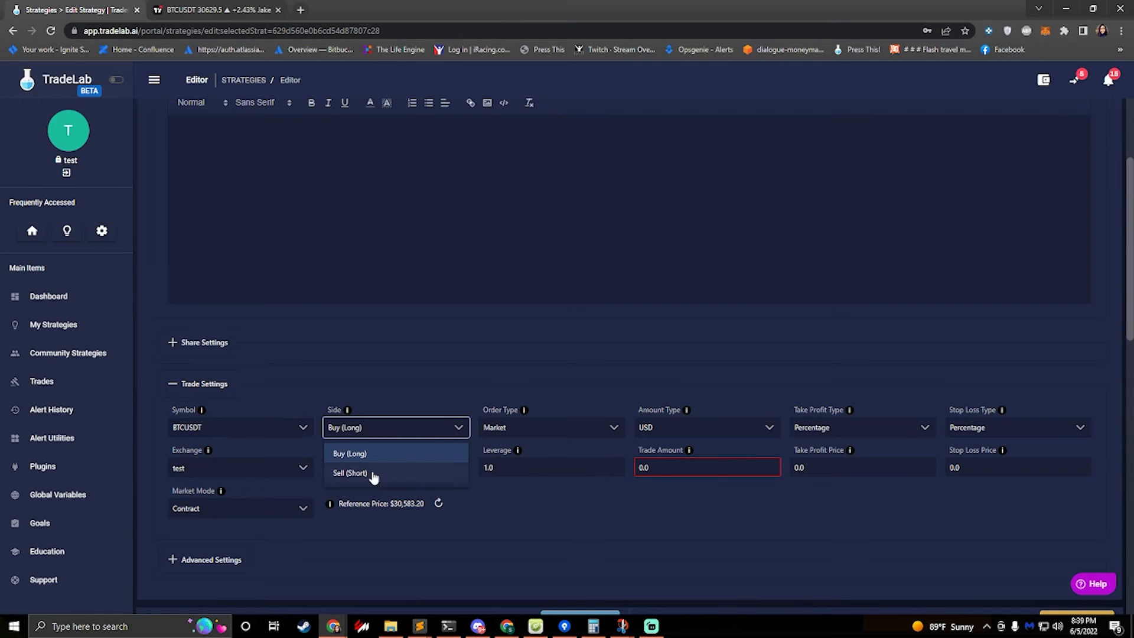
pyautogui.click(371, 391)
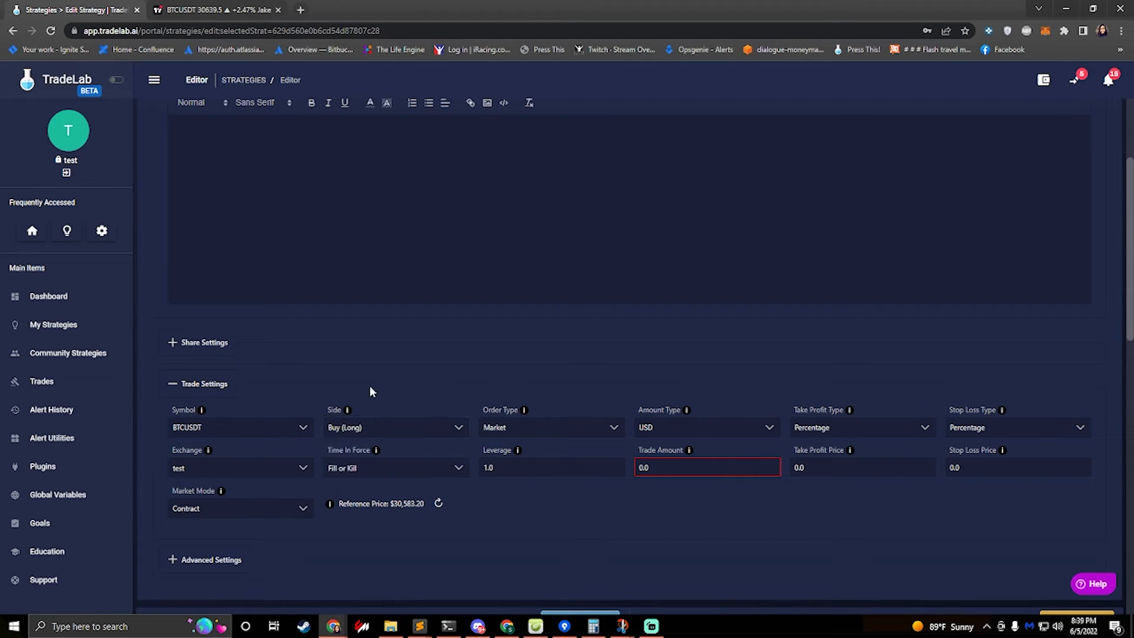
pyautogui.scroll(-9, 347, 432)
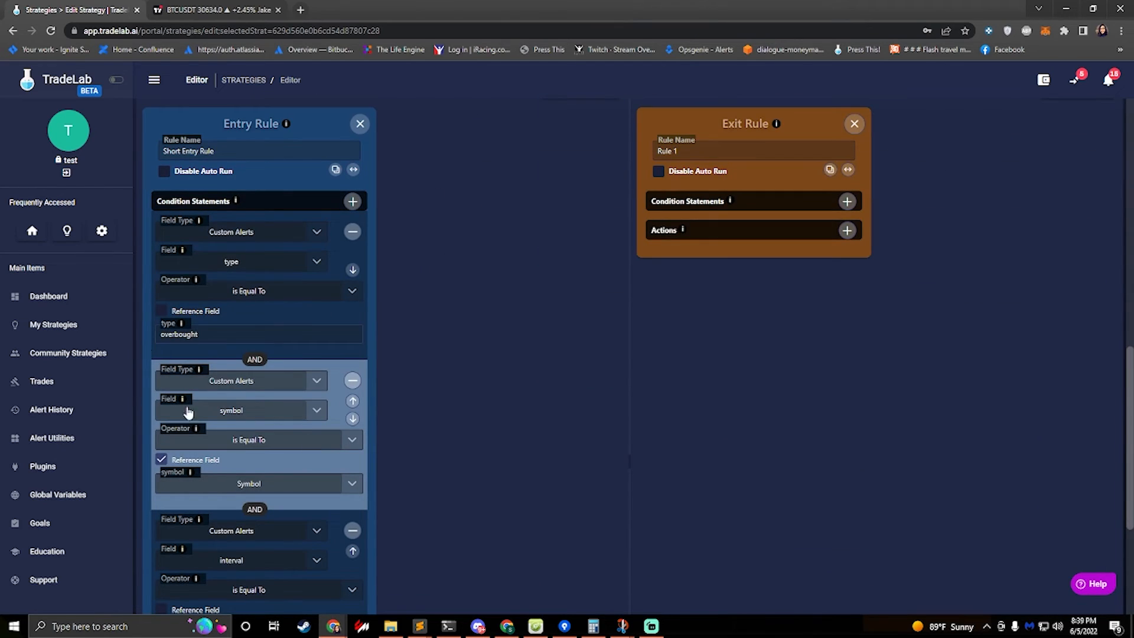
pyautogui.scroll(-4, 249, 394)
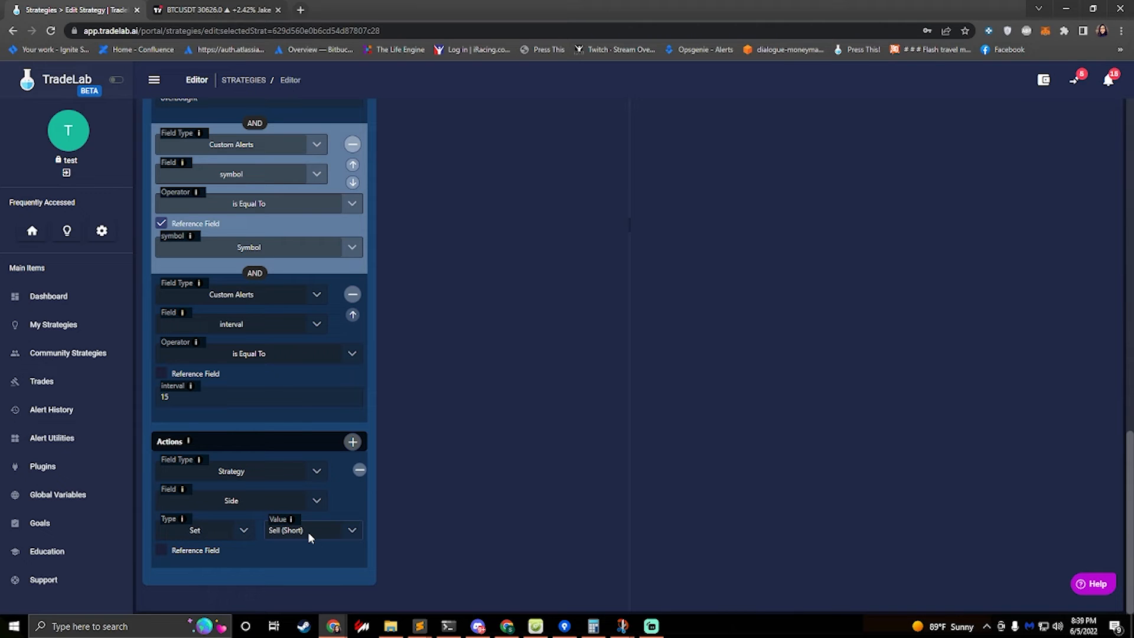
pyautogui.scroll(10, 332, 510)
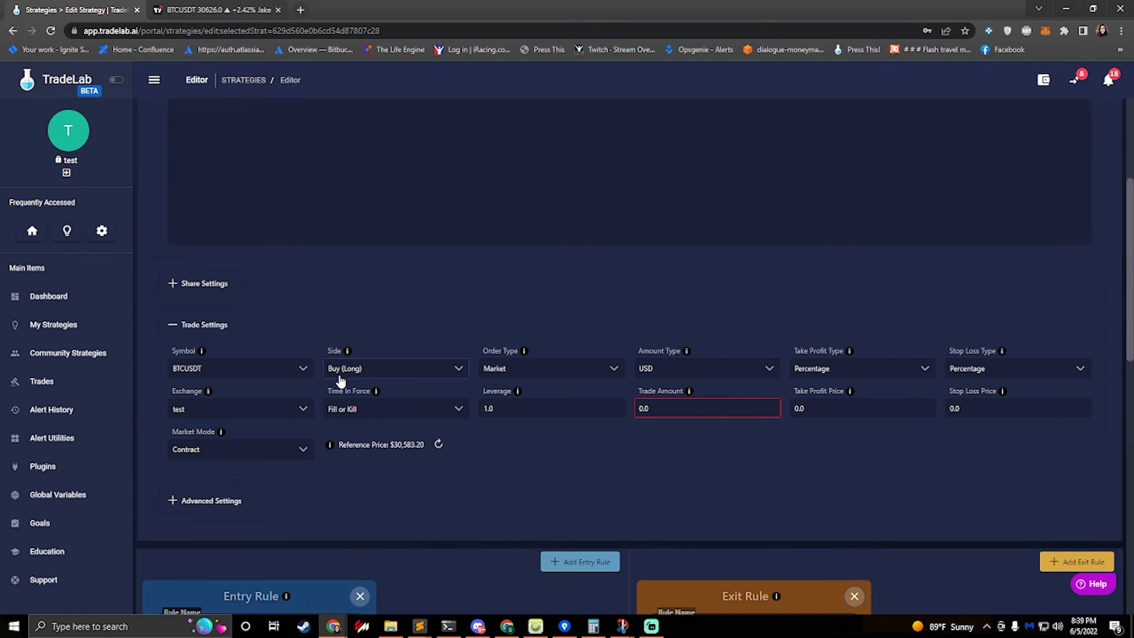
pyautogui.scroll(-10, 341, 381)
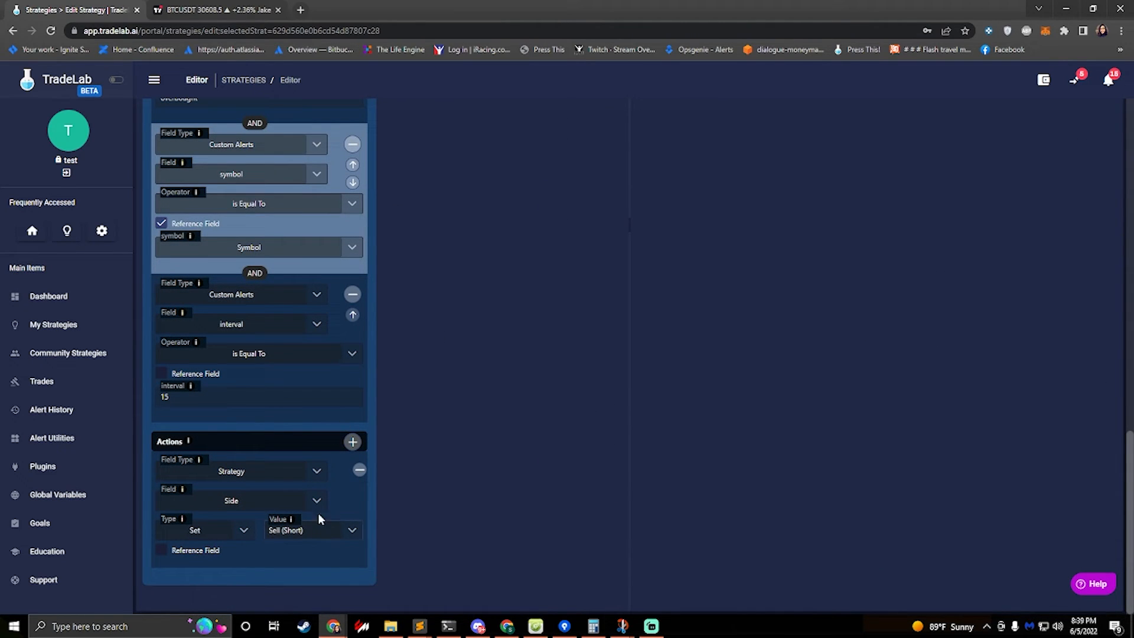
# Add a second action of type Place Order to the entry rule
pyautogui.click(352, 442)
pyautogui.scroll(-1, 168, 468)
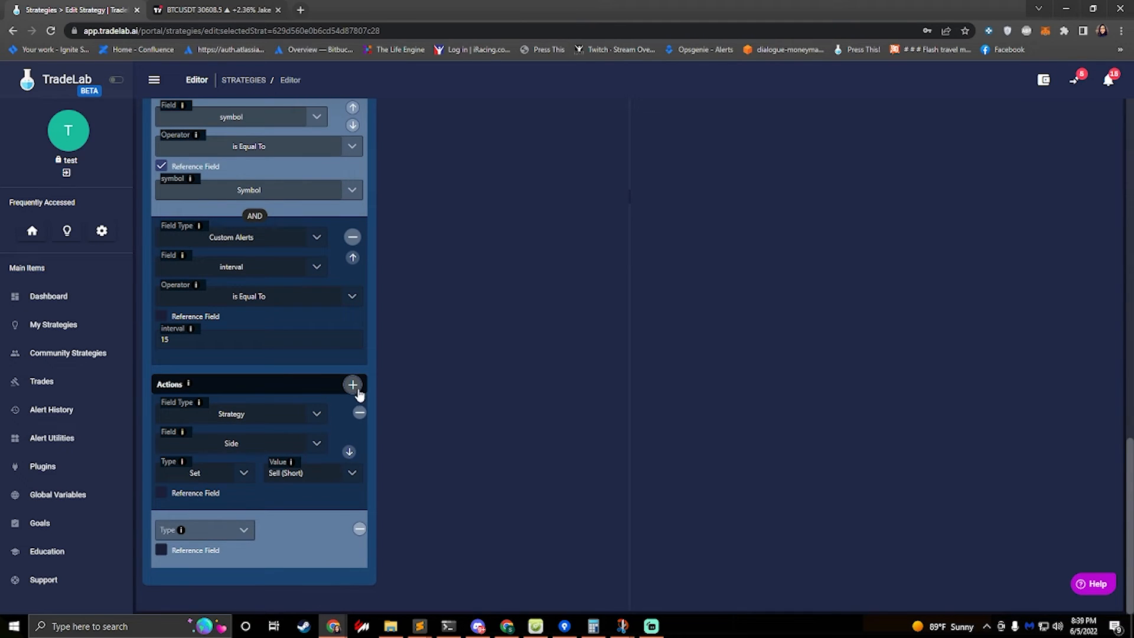
pyautogui.click(214, 530)
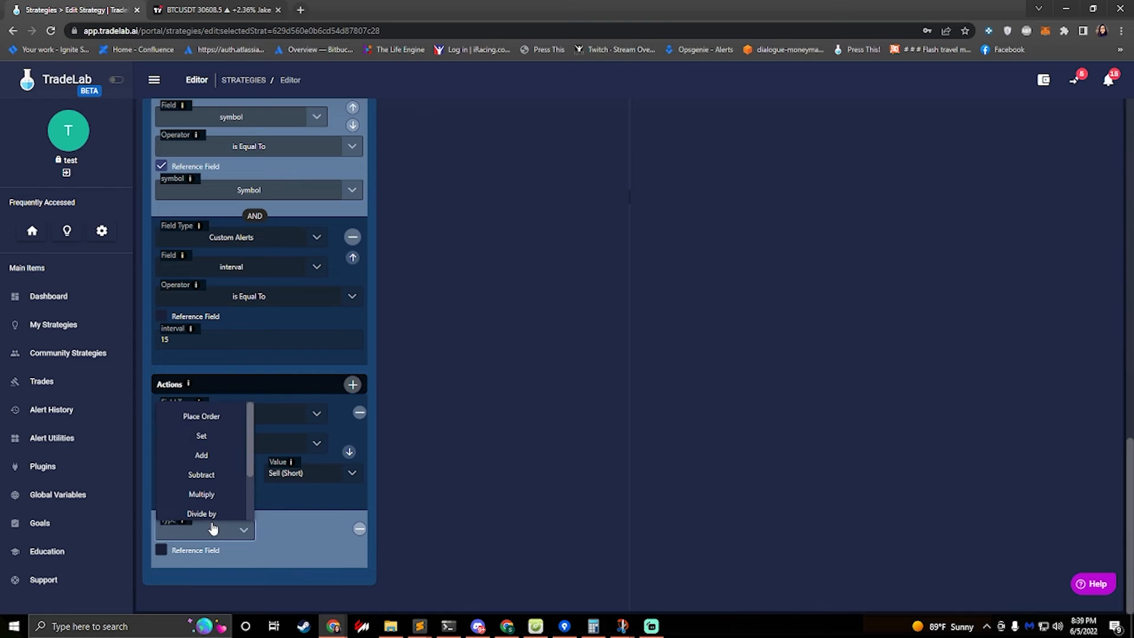
pyautogui.click(192, 423)
pyautogui.scroll(-1, 221, 566)
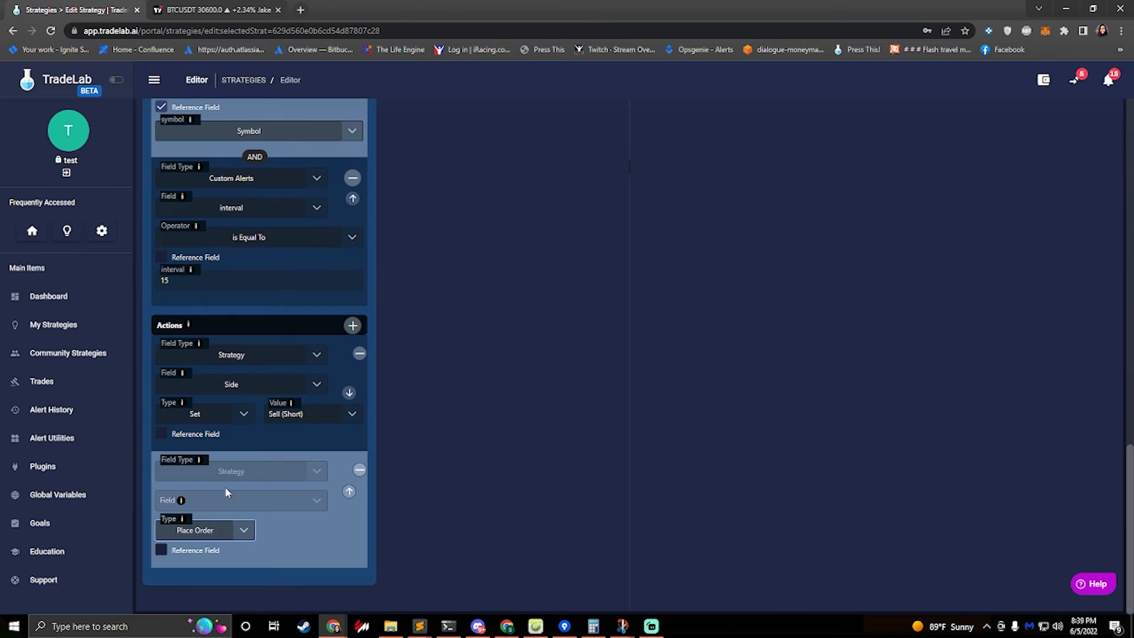
# Set the trade amount to 50
pyautogui.scroll(10, 233, 456)
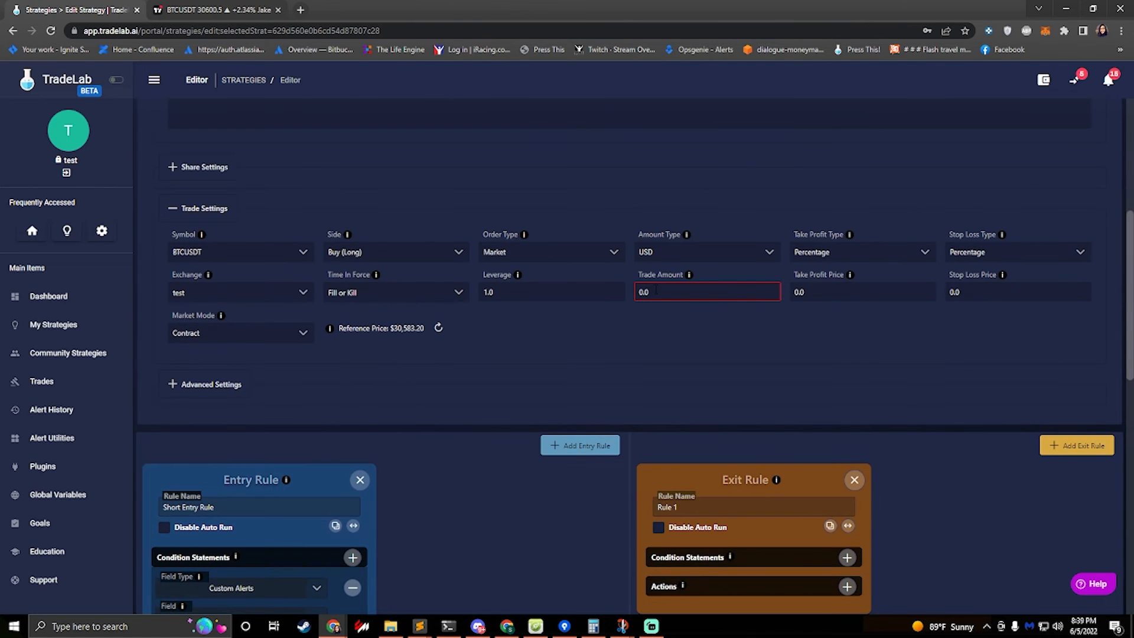
pyautogui.doubleClick(665, 291)
pyautogui.write('50')
pyautogui.click(634, 216)
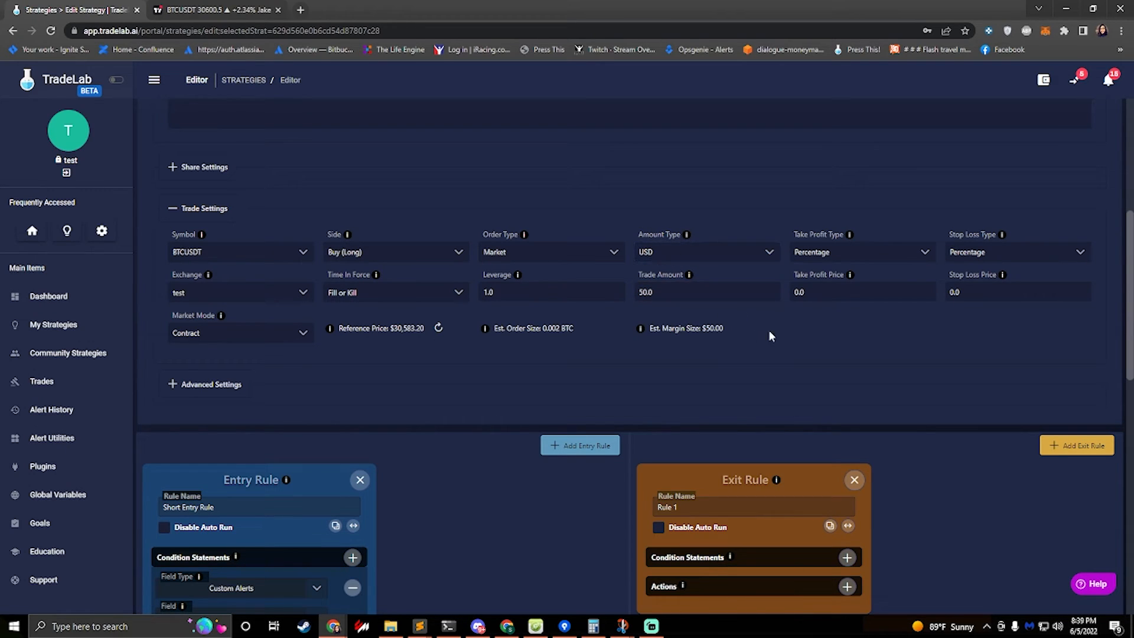
# Examine the estimated order size and margin size for the trade amount
pyautogui.moveTo(729, 330); pyautogui.dragTo(674, 328)
pyautogui.click(548, 332)
pyautogui.scroll(-12, 414, 342)
pyautogui.scroll(6, 217, 361)
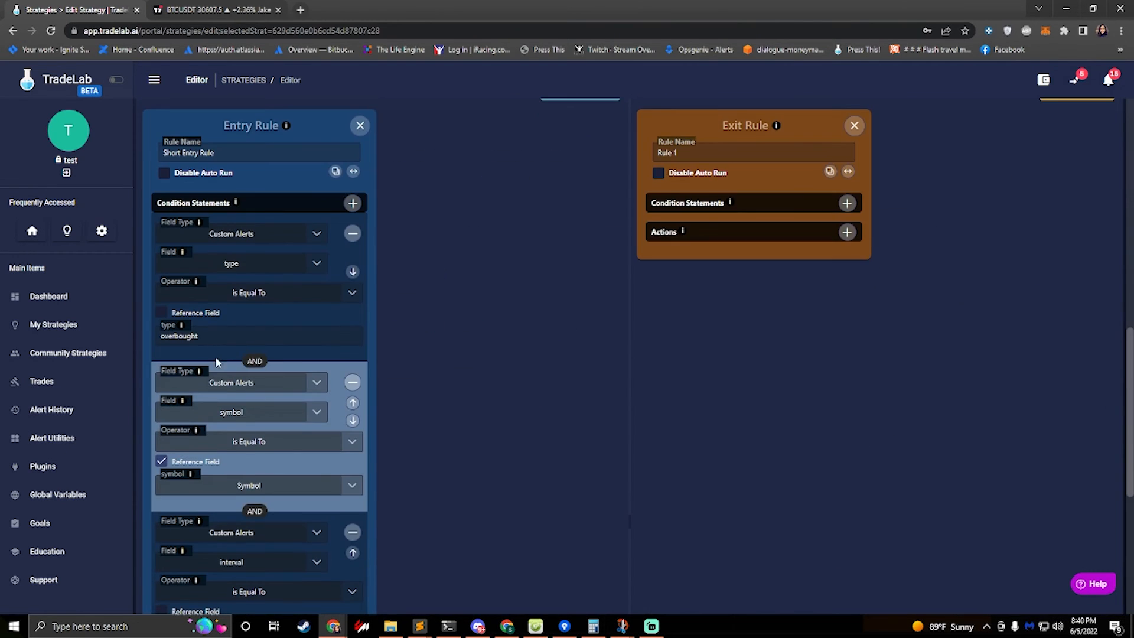
pyautogui.scroll(6, 355, 260)
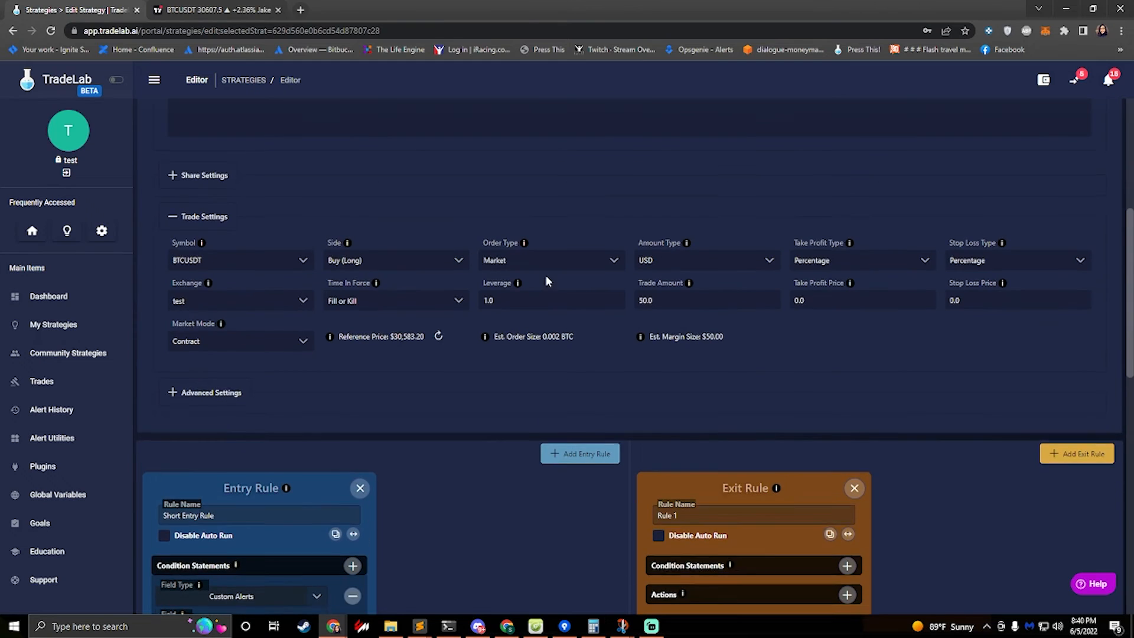
pyautogui.scroll(3, 716, 367)
pyautogui.scroll(-4, 663, 402)
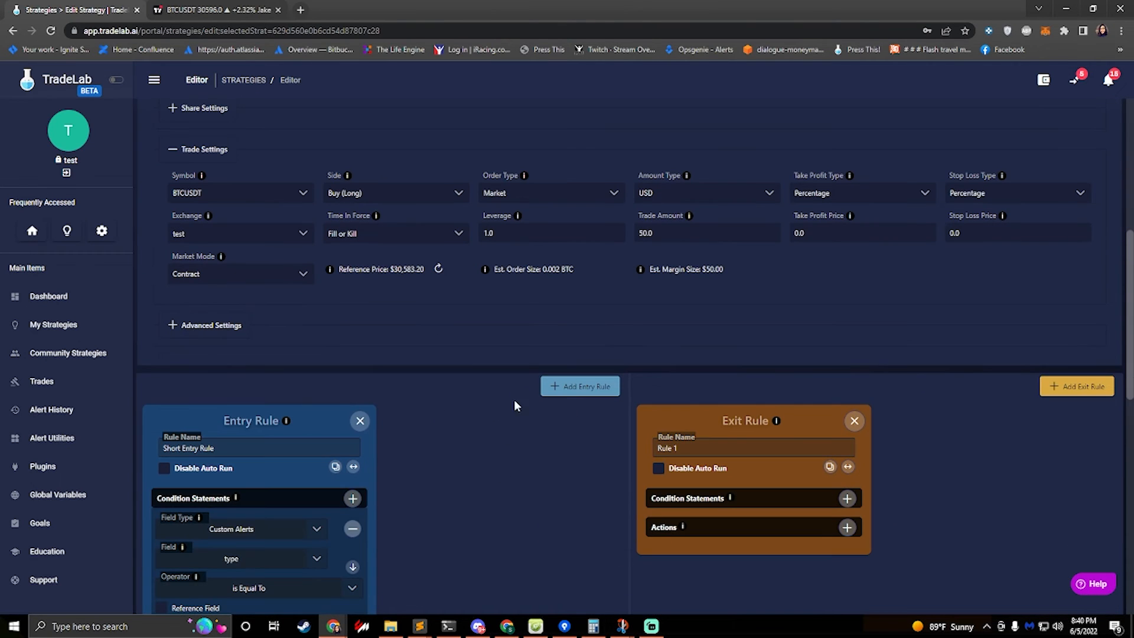
# Switch the amount type to Percentage and set the trade amount to 5
pyautogui.click(681, 201)
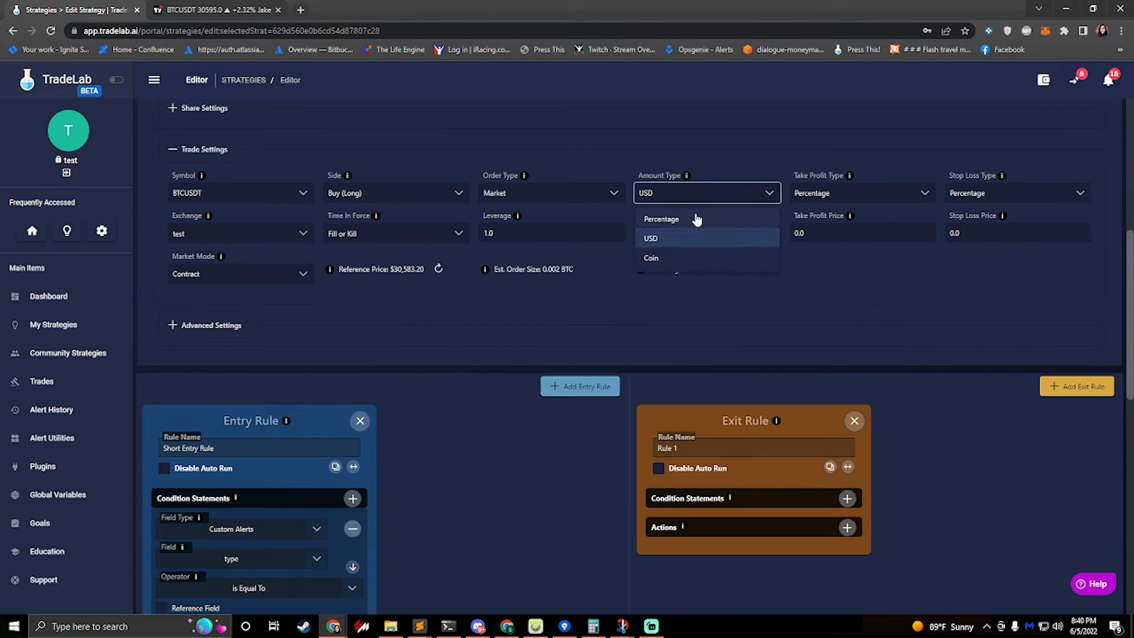
pyautogui.click(676, 222)
pyautogui.moveTo(679, 231); pyautogui.dragTo(615, 235)
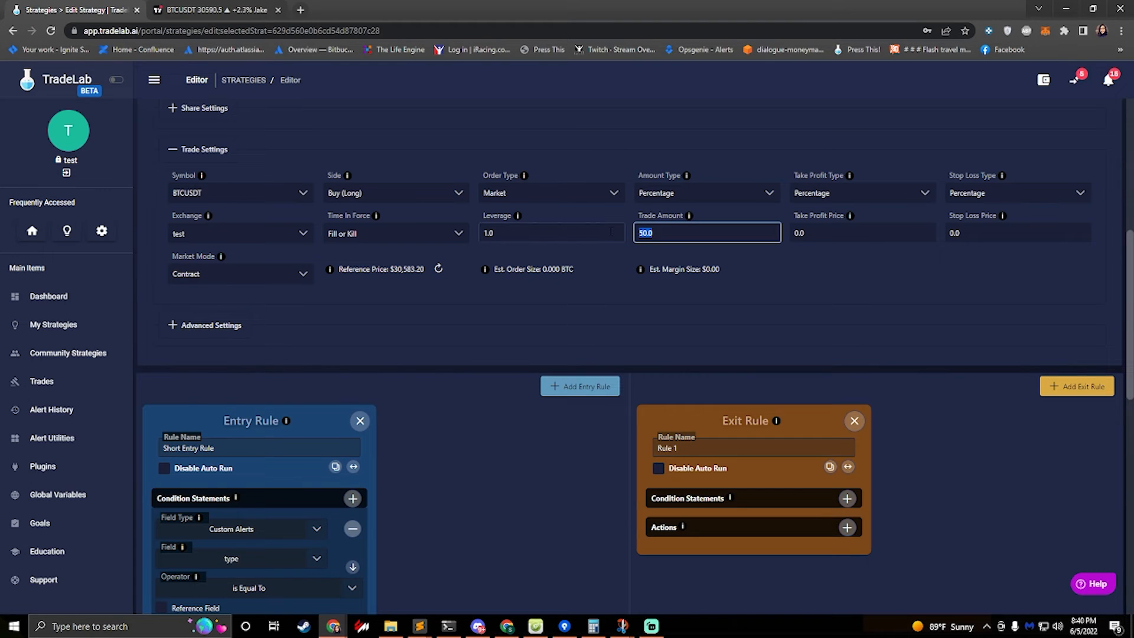
pyautogui.write('5')
pyautogui.click(602, 283)
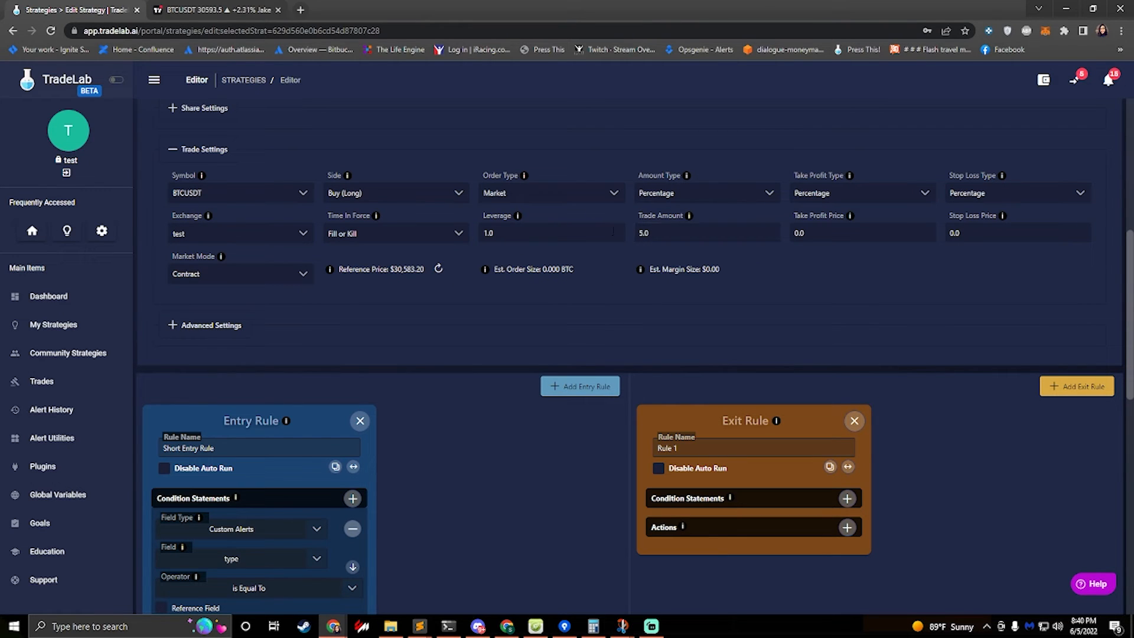
# Duplicate the Short Entry Rule and rename the copy Long Entry Rule
pyautogui.scroll(-3, 399, 419)
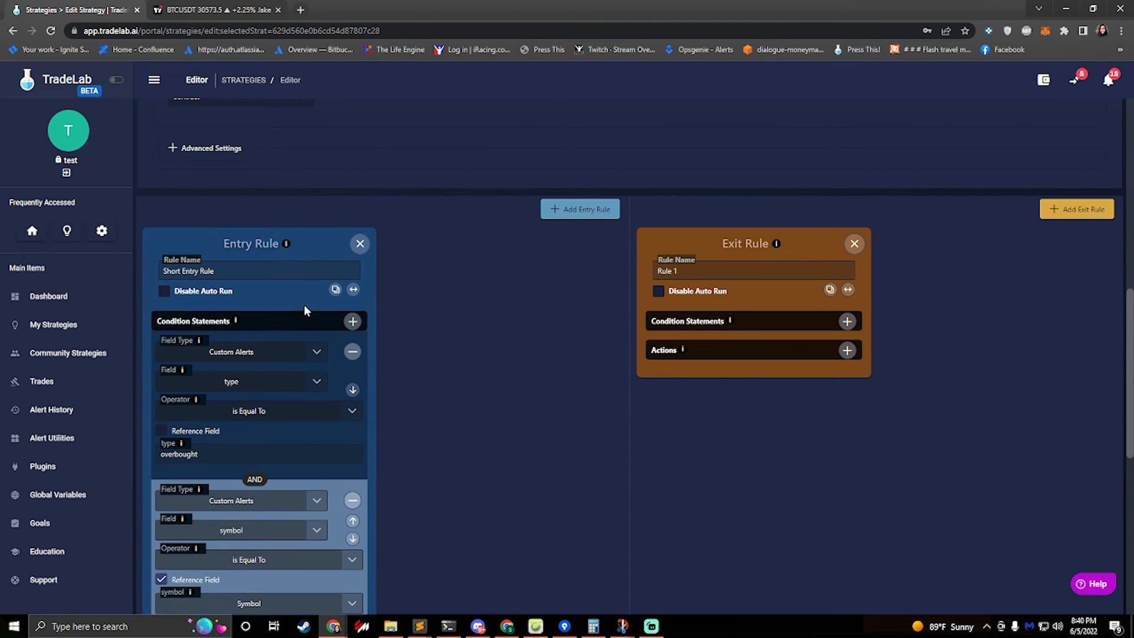
pyautogui.click(335, 290)
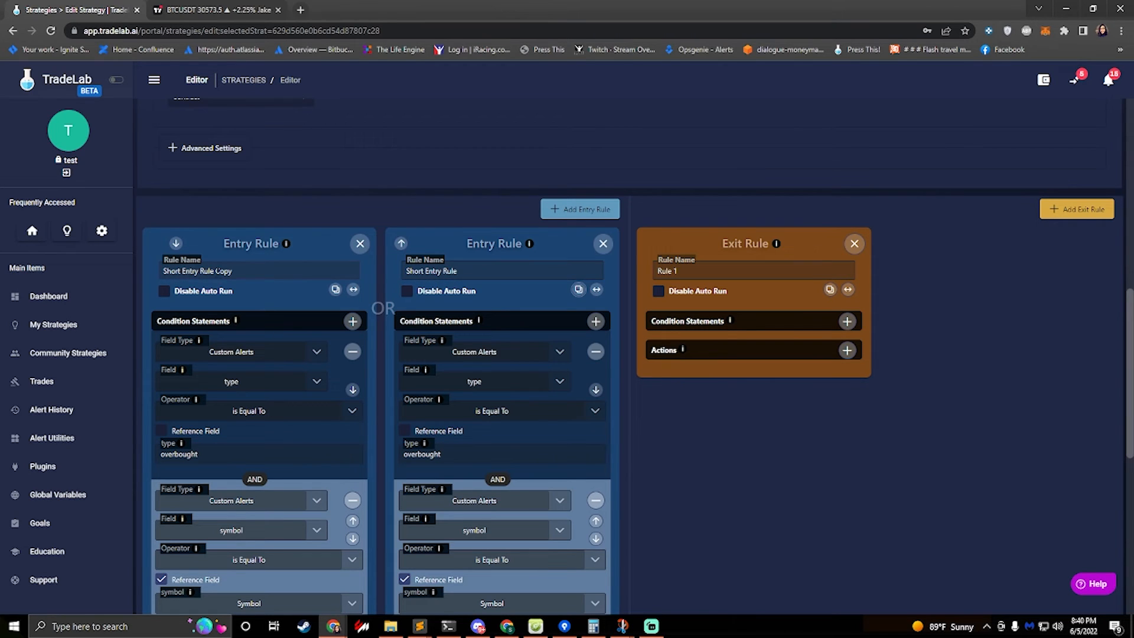
pyautogui.moveTo(233, 272); pyautogui.dragTo(93, 271)
pyautogui.press('BackSpace')
pyautogui.write('Left')
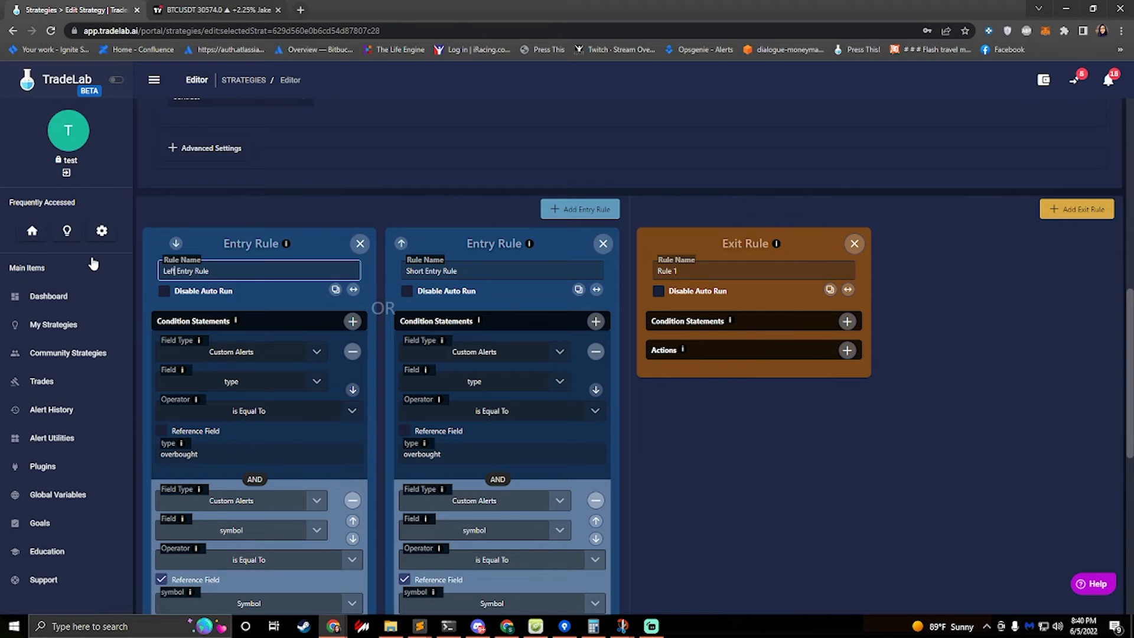
pyautogui.press('BackSpace')
pyautogui.press('BackSpace')
pyautogui.press('BackSpace')
pyautogui.press('BackSpace')
pyautogui.write('Long')
# Change the long rule's type condition value to oversold
pyautogui.scroll(-2, 415, 269)
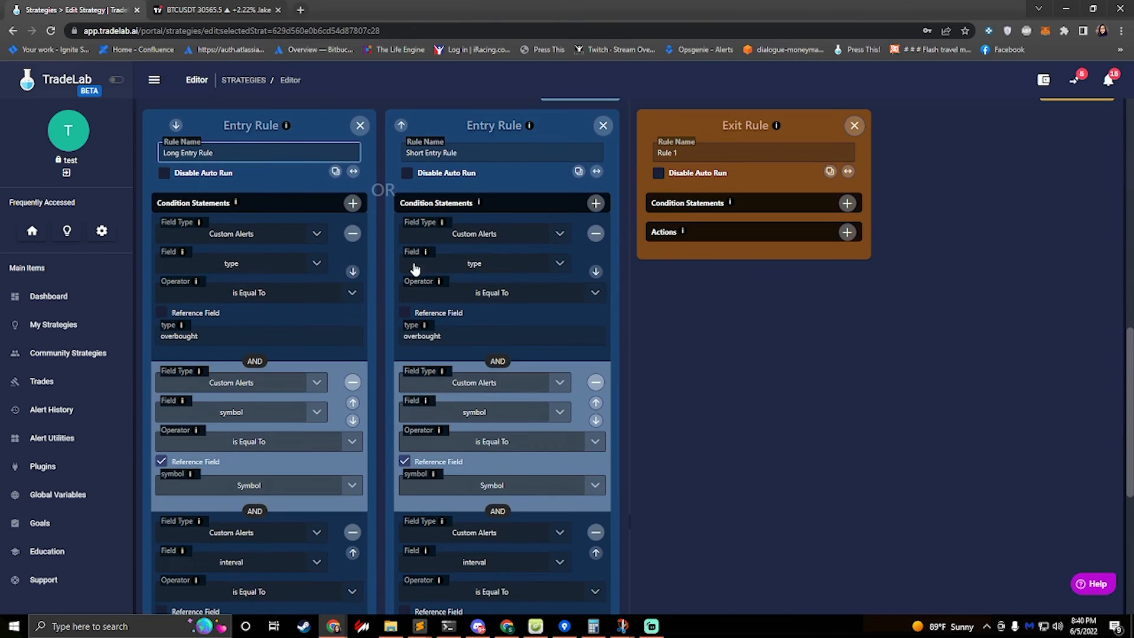
pyautogui.click(204, 335)
pyautogui.moveTo(199, 336); pyautogui.dragTo(172, 336)
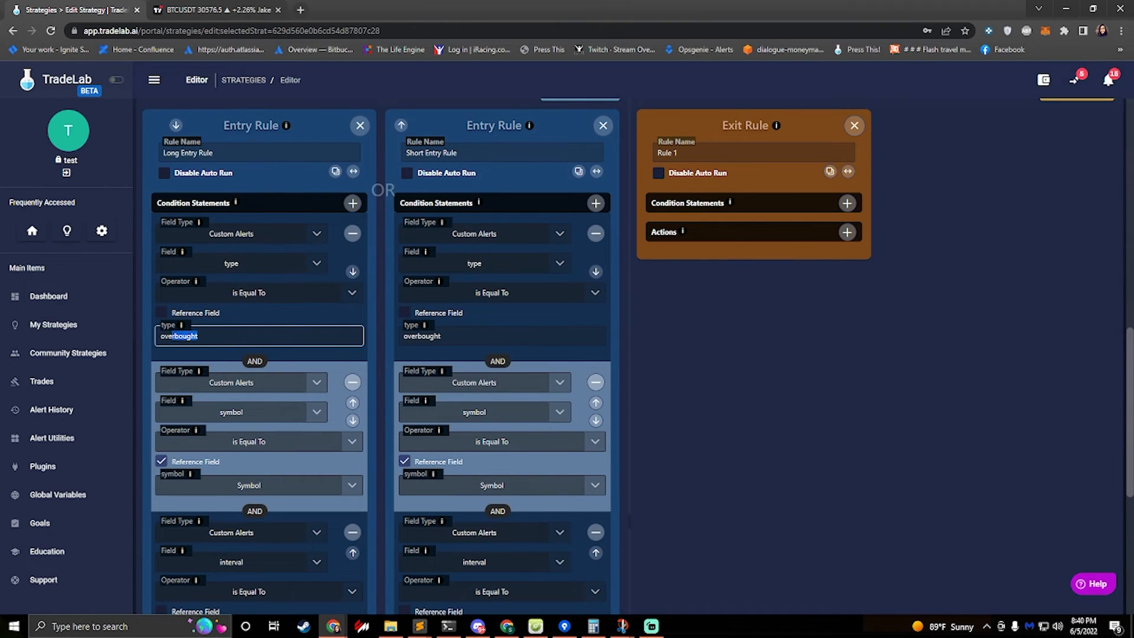
pyautogui.write('sold')
pyautogui.scroll(-5, 240, 336)
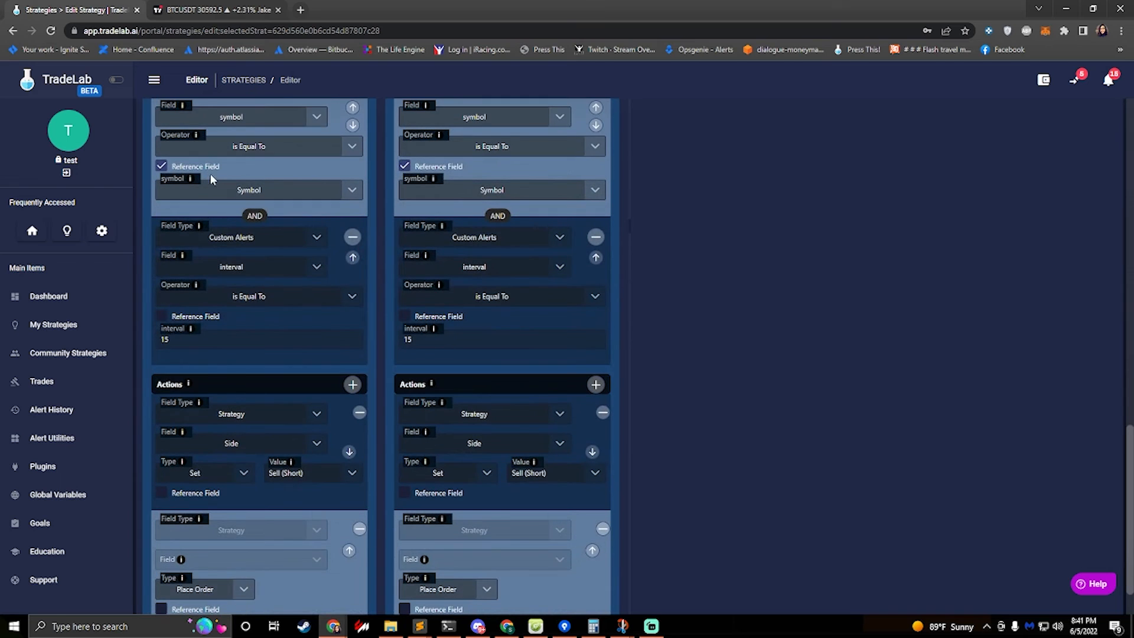
pyautogui.scroll(-1, 276, 390)
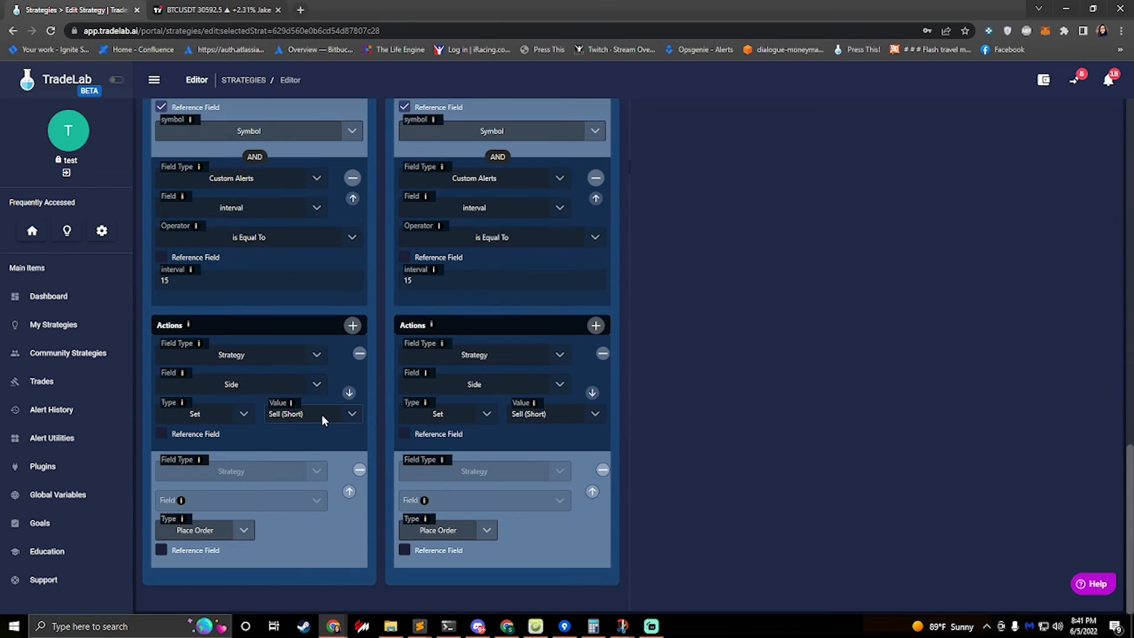
# Set the Long Entry Rule's side action value to Buy (Long)
pyautogui.click(352, 418)
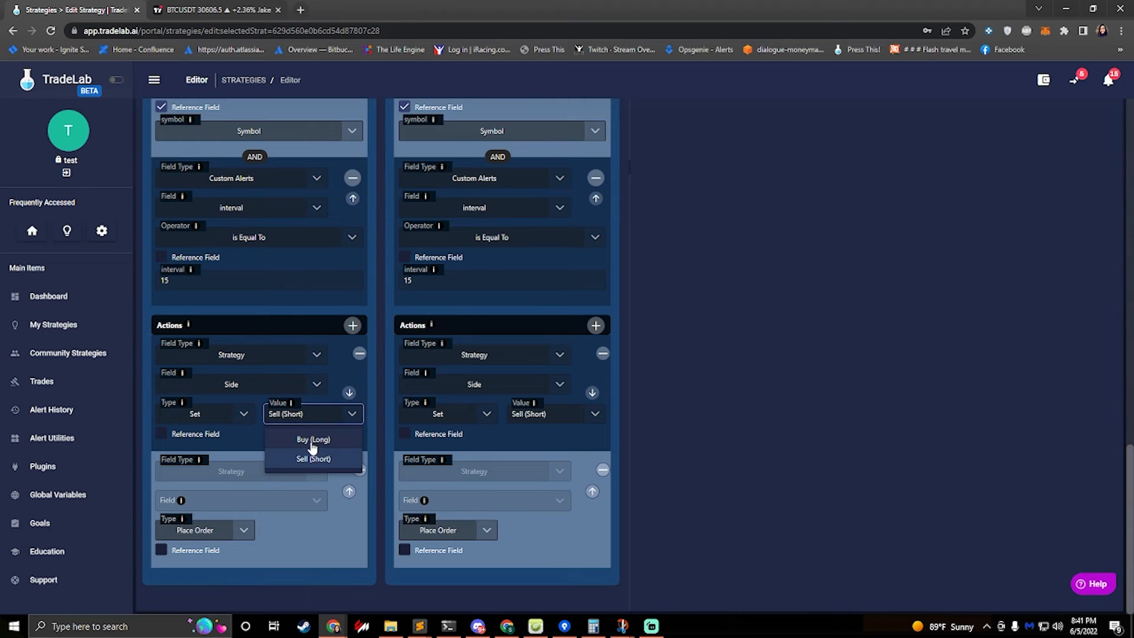
pyautogui.click(312, 444)
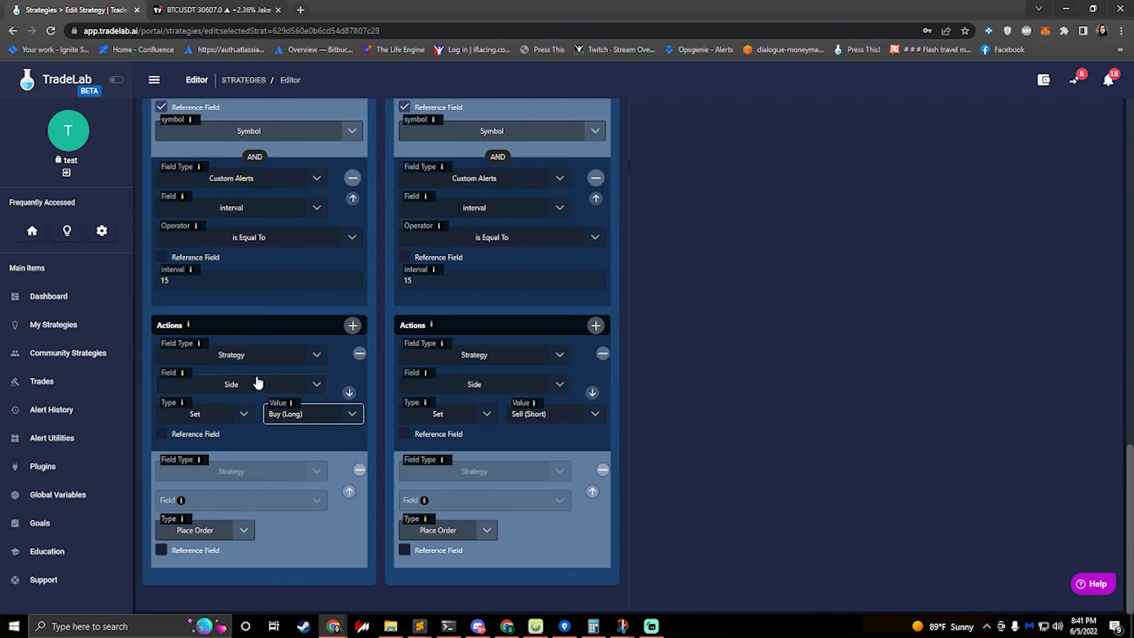
# Set the take profit price to 4 and the stop loss price to 2 in the trade settings
pyautogui.scroll(10, 242, 471)
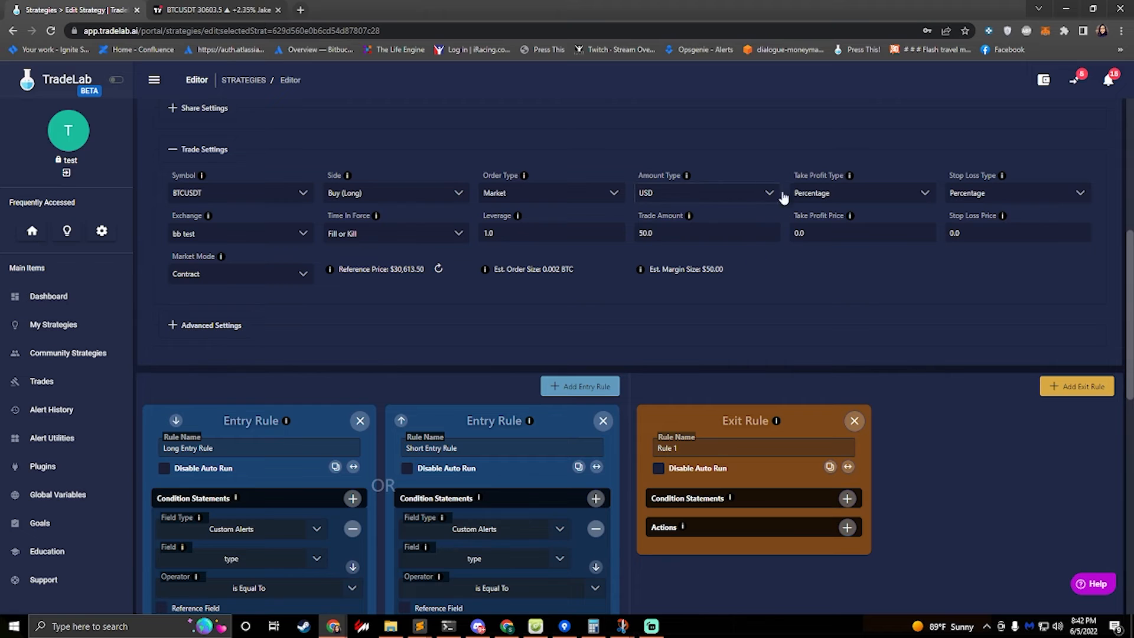
pyautogui.doubleClick(834, 229)
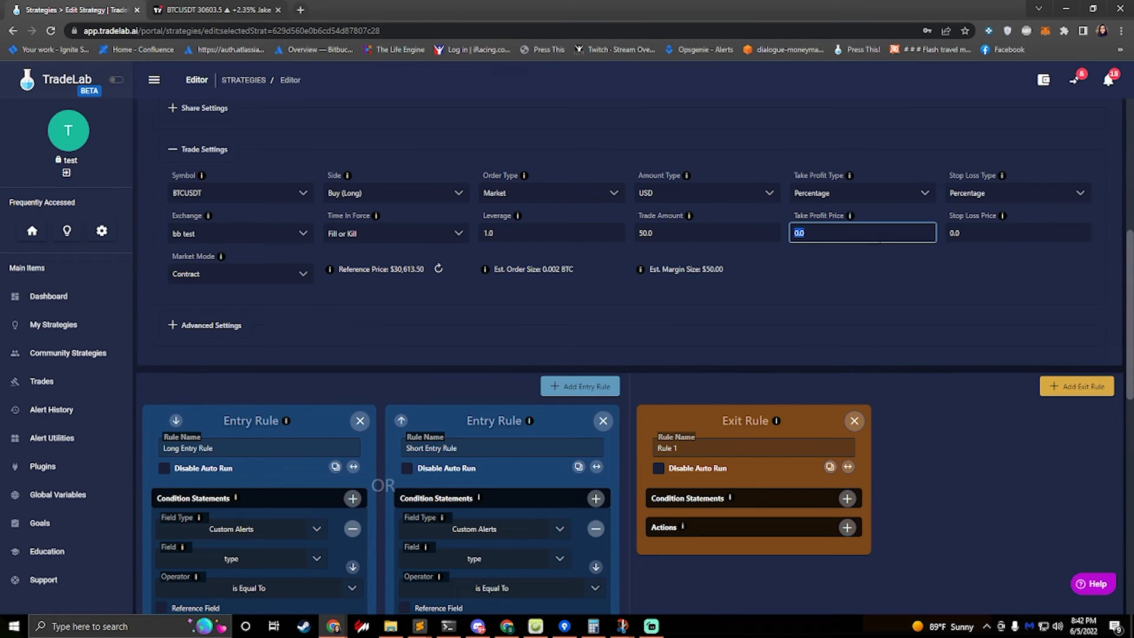
pyautogui.write('4')
pyautogui.press('Tab')
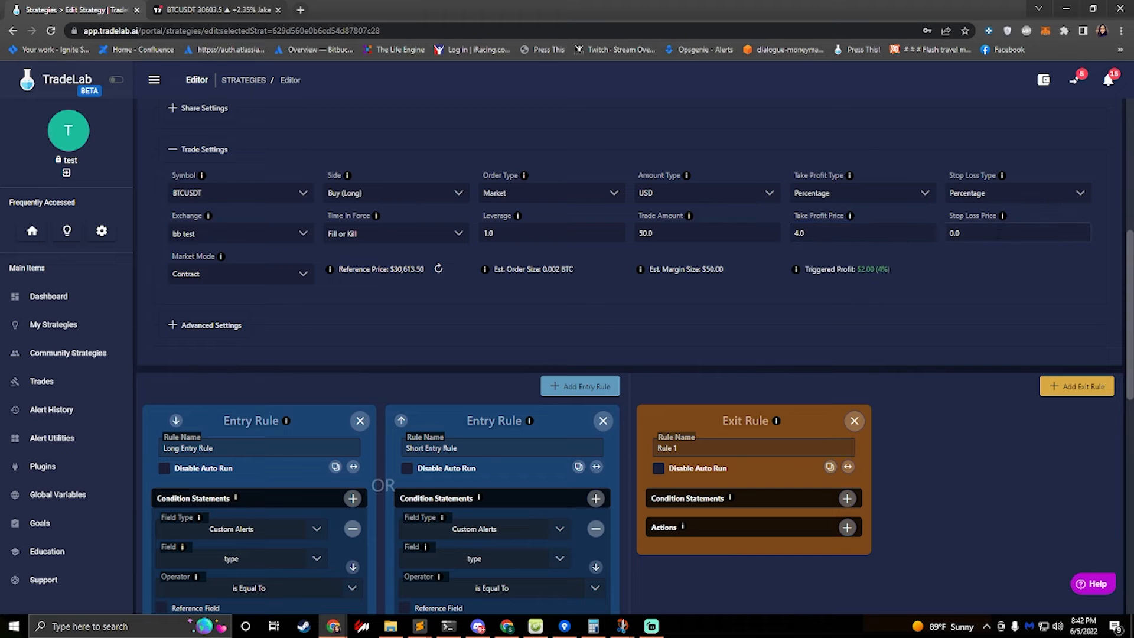
pyautogui.write('2')
pyautogui.press('Tab')
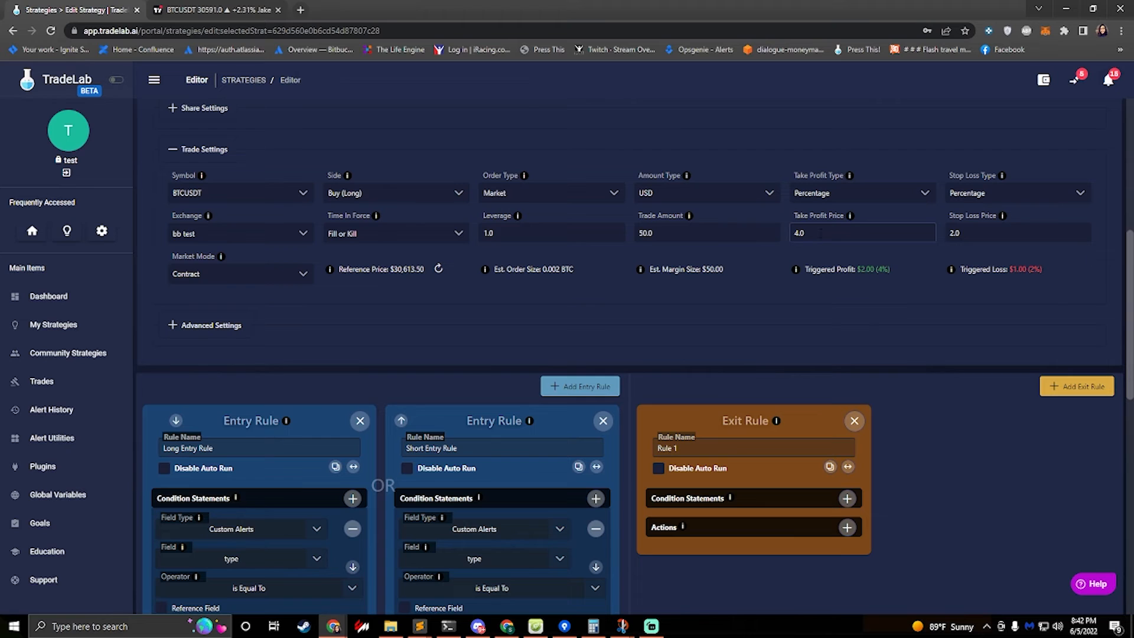
pyautogui.doubleClick(820, 233)
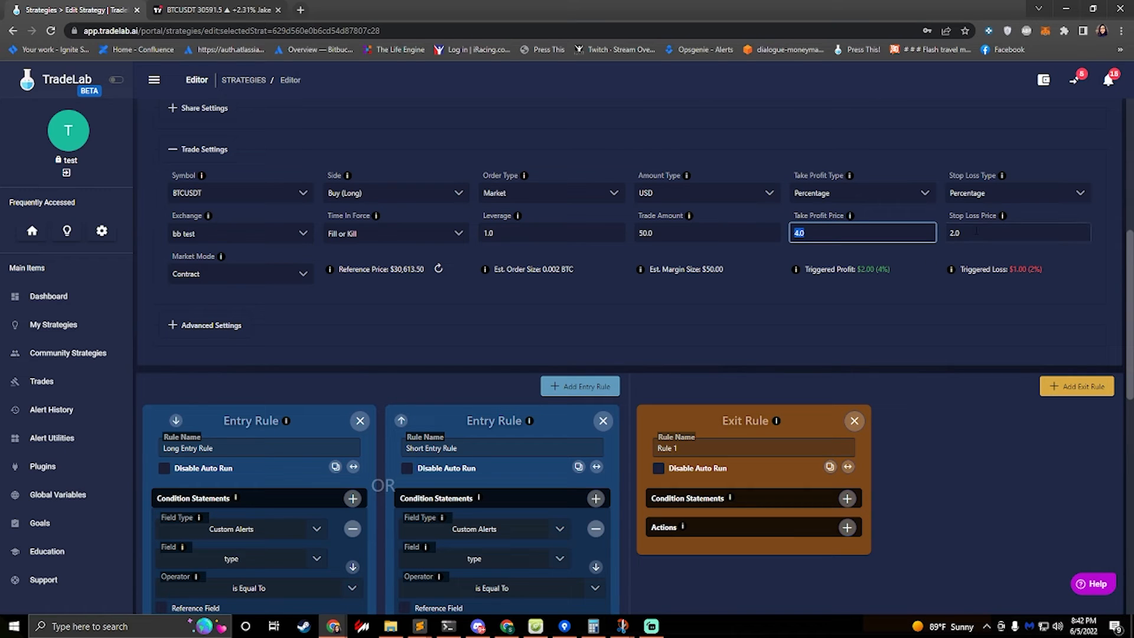
pyautogui.press('Tab')
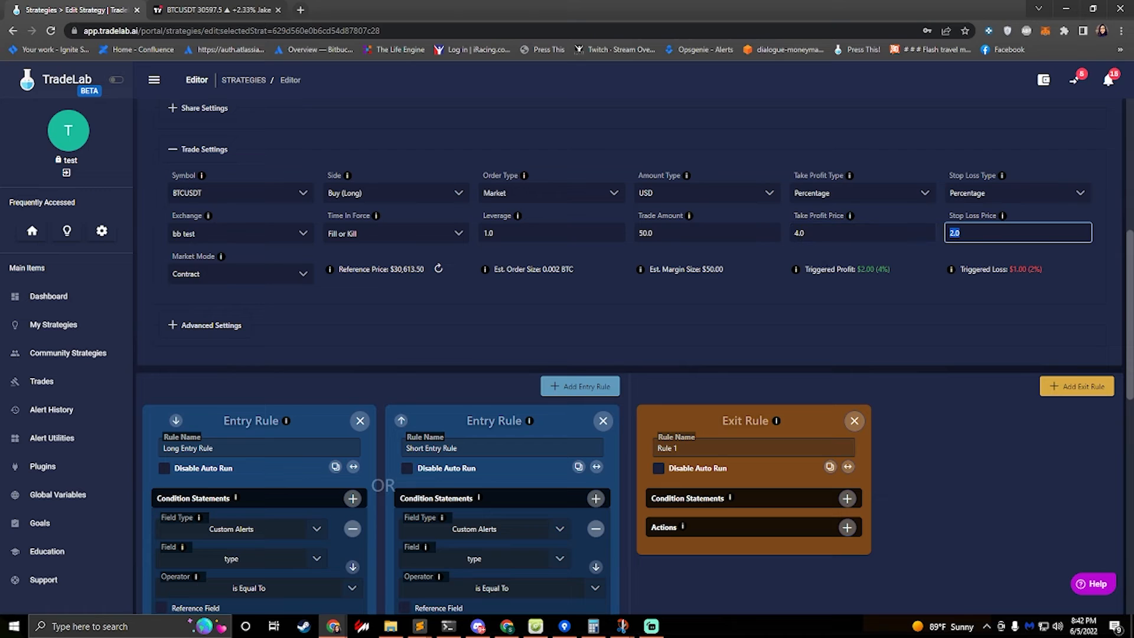
pyautogui.click(843, 200)
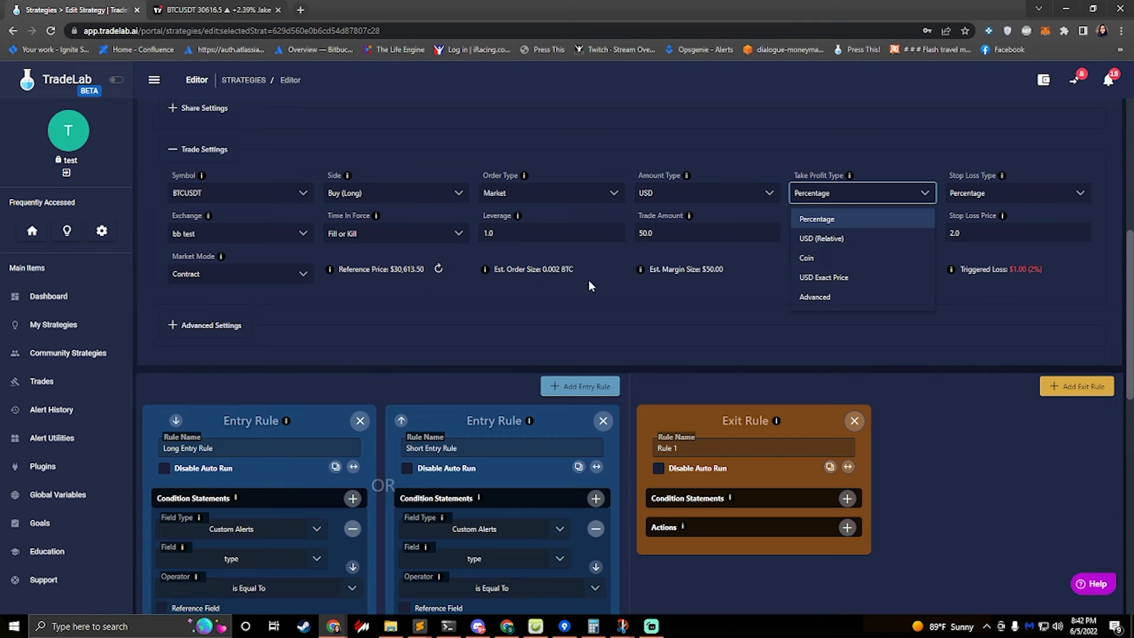
pyautogui.click(855, 299)
pyautogui.click(819, 235)
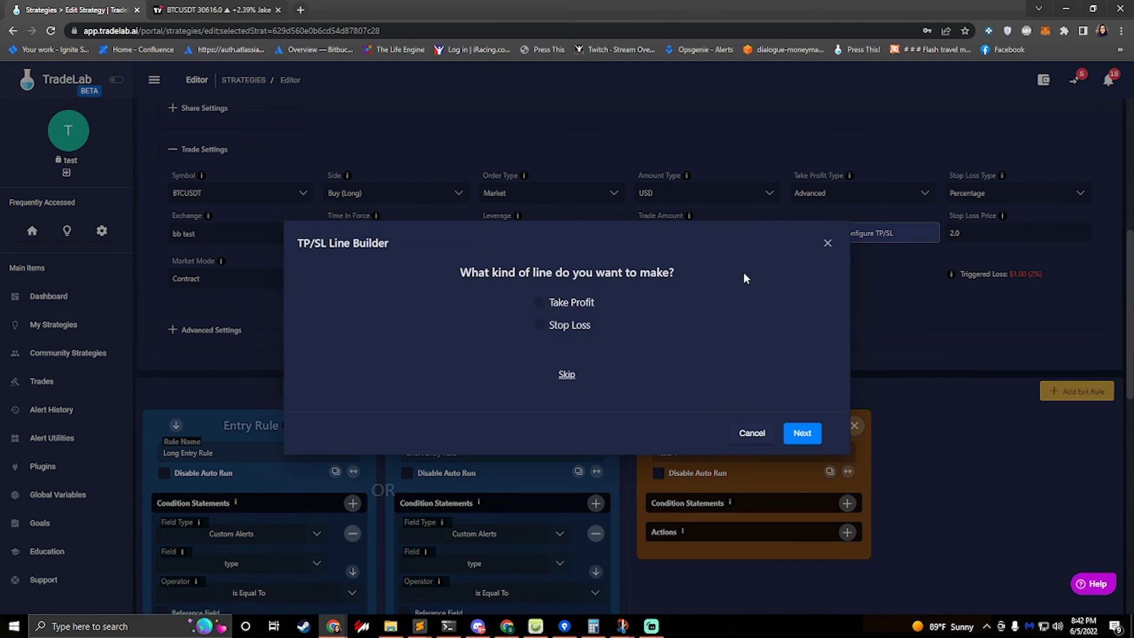
pyautogui.click(540, 305)
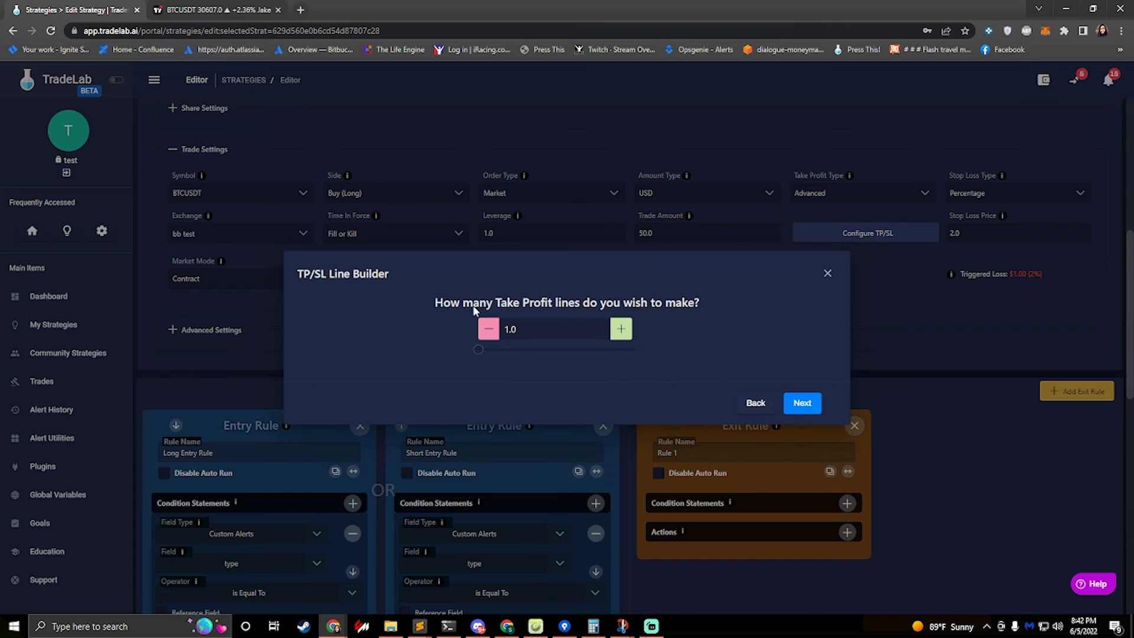
pyautogui.click(622, 330)
pyautogui.click(622, 330)
pyautogui.click(802, 402)
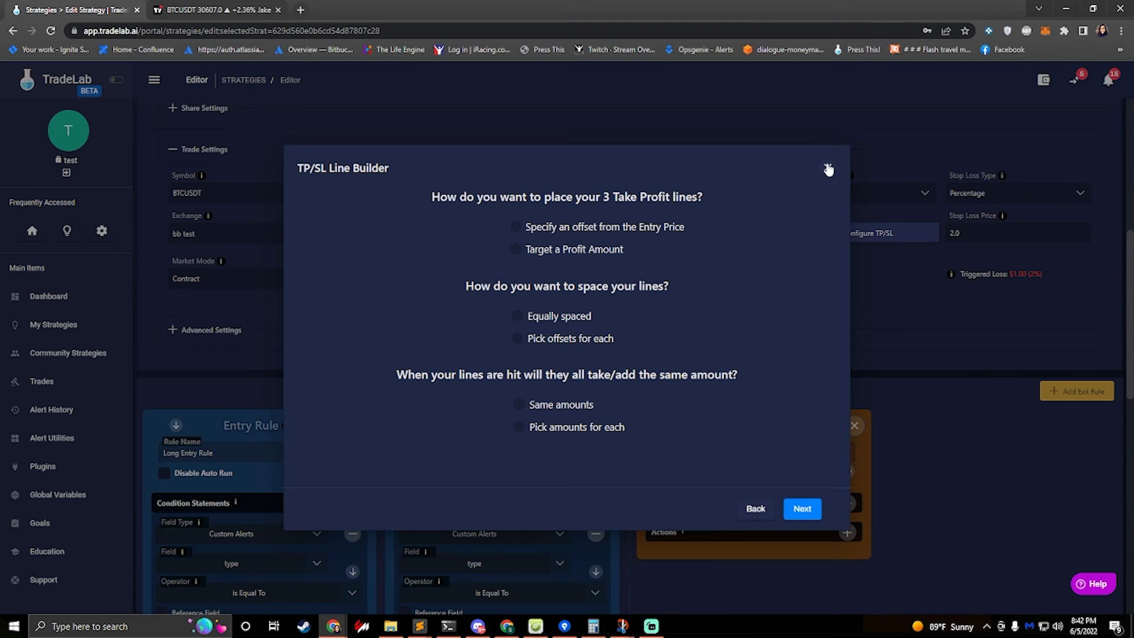
pyautogui.click(825, 168)
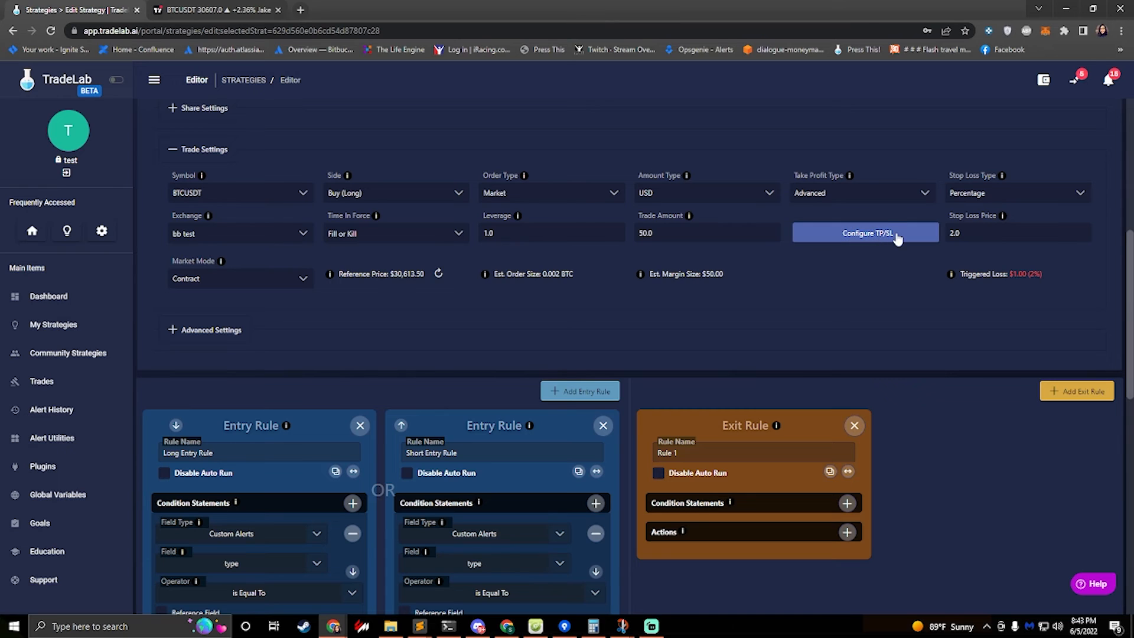
pyautogui.click(840, 195)
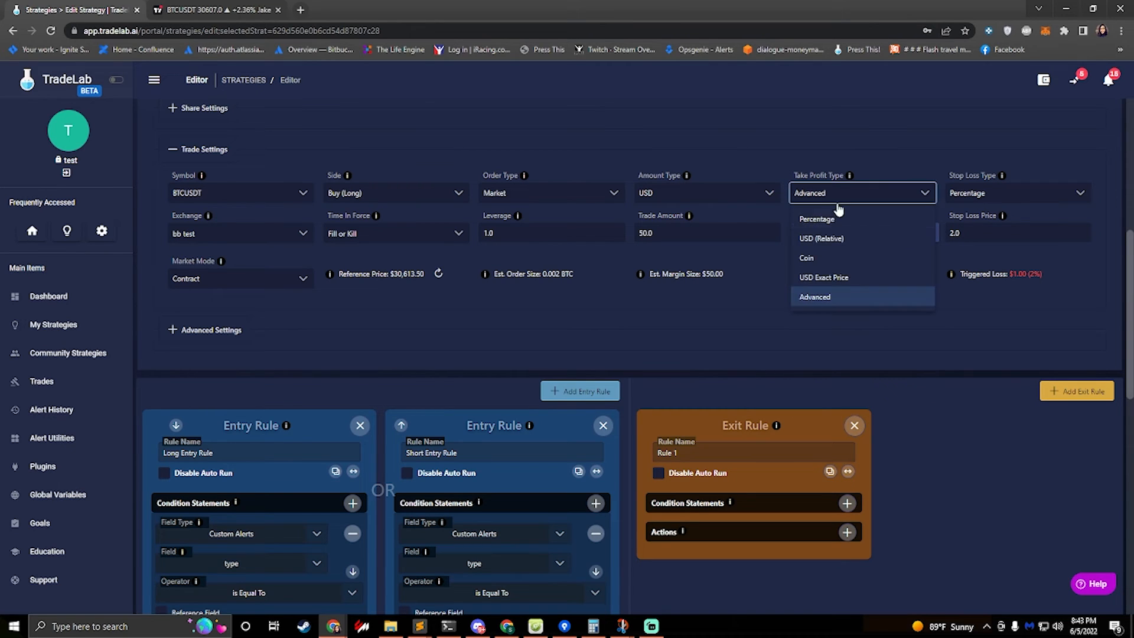
pyautogui.click(833, 217)
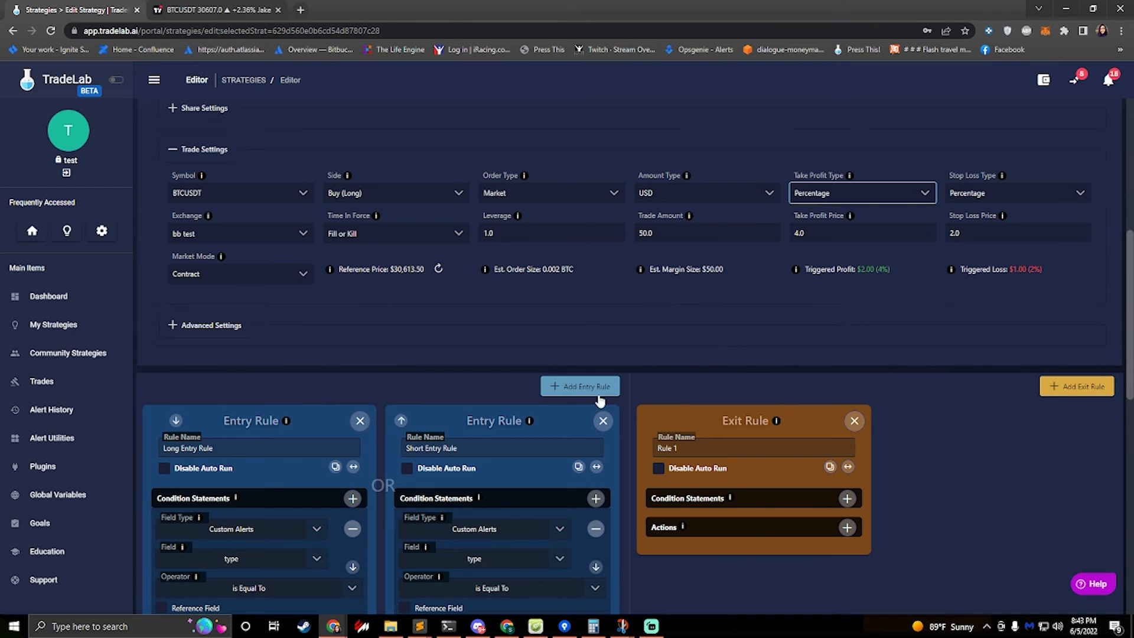
# Add a condition to the empty Rule 1 exit rule and delete that exit rule
pyautogui.scroll(-4, 588, 399)
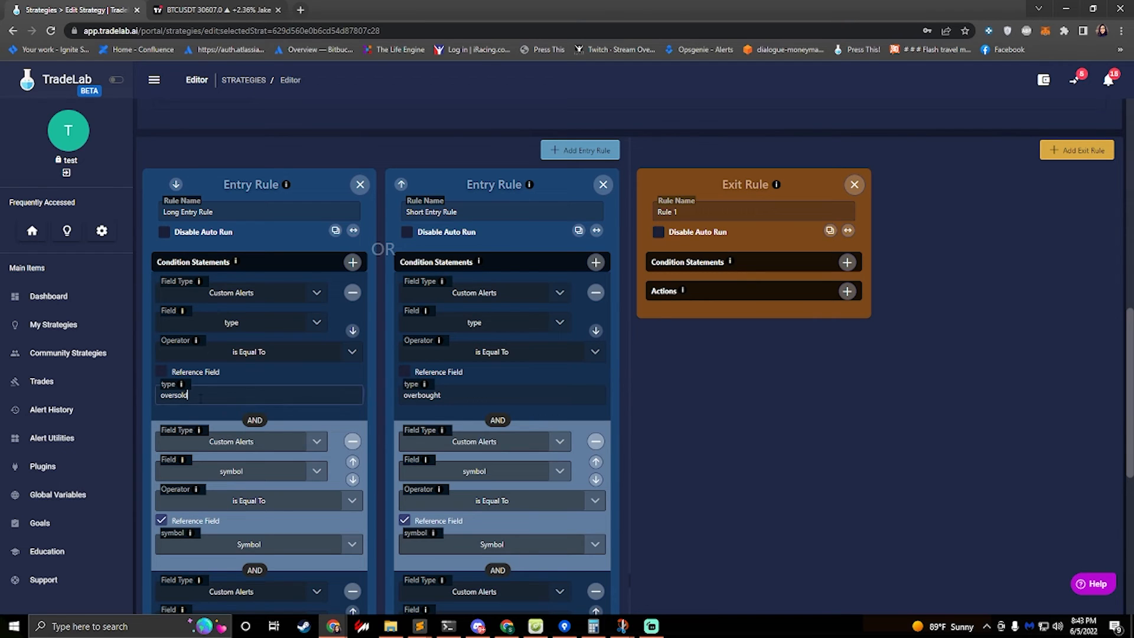
pyautogui.doubleClick(230, 395)
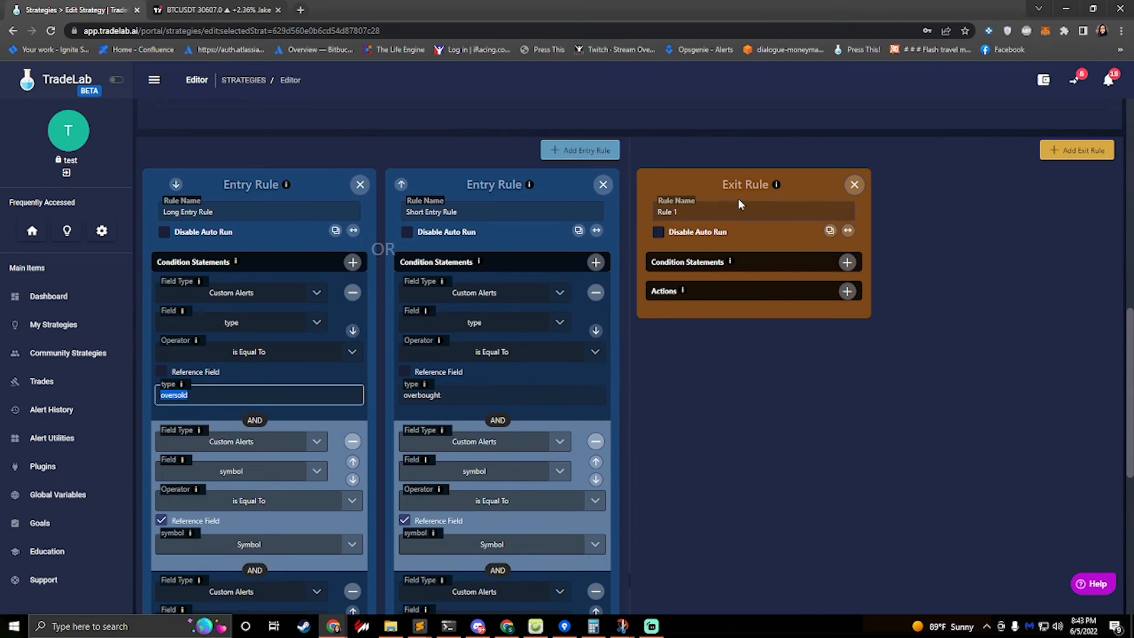
pyautogui.click(847, 262)
pyautogui.click(764, 294)
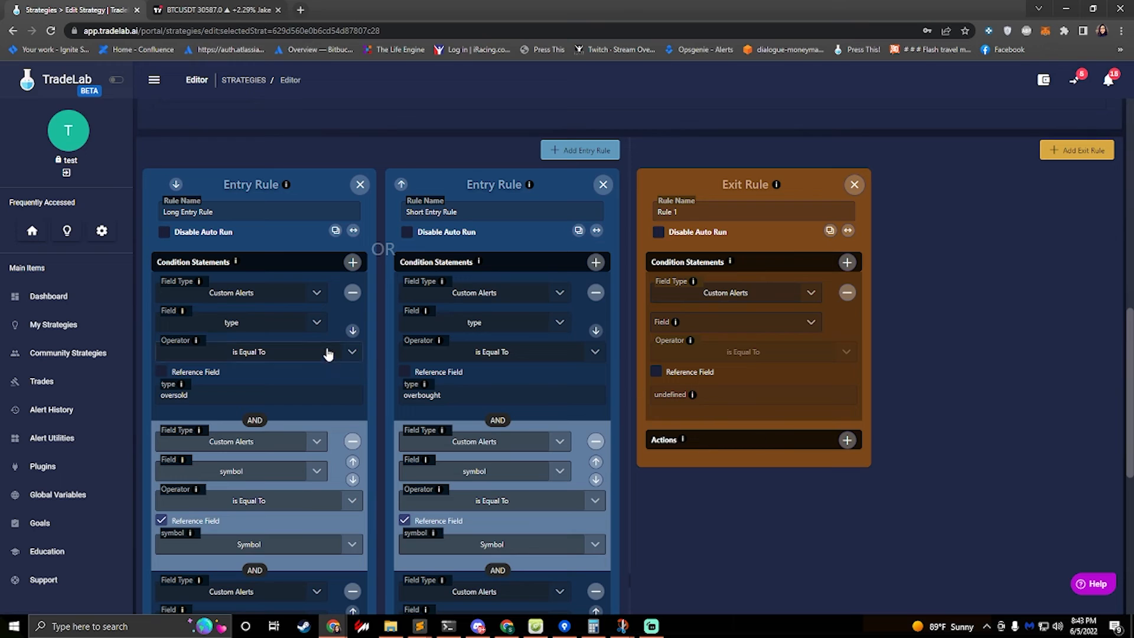
pyautogui.click(854, 184)
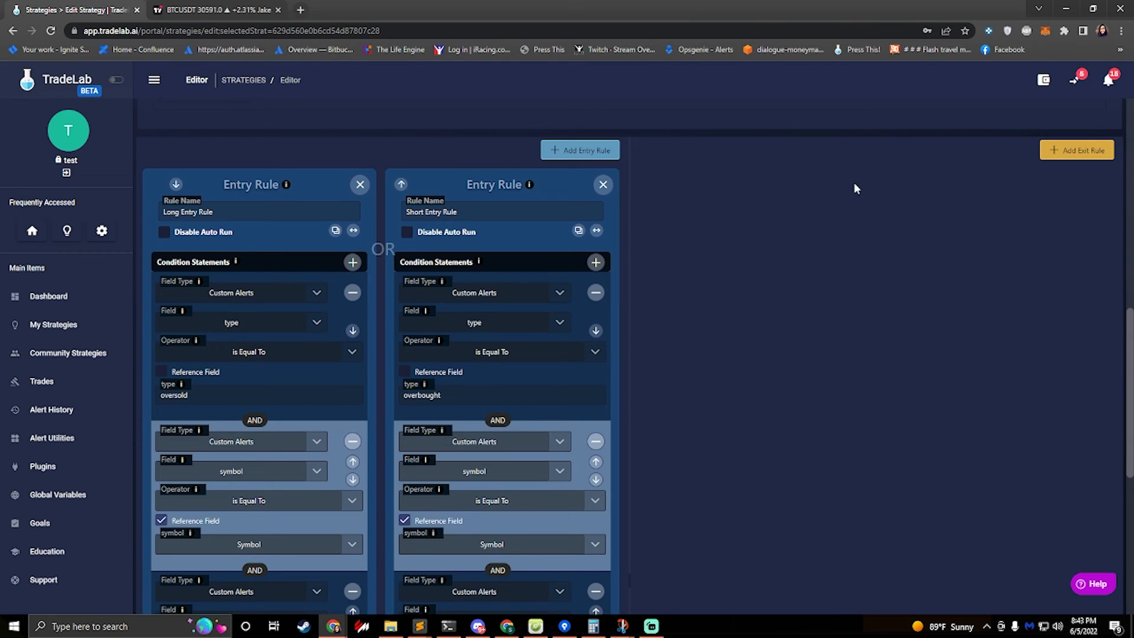
# Clone the Long Entry Rule to the exit rules and rename the clone Long Exit Rule
pyautogui.click(353, 232)
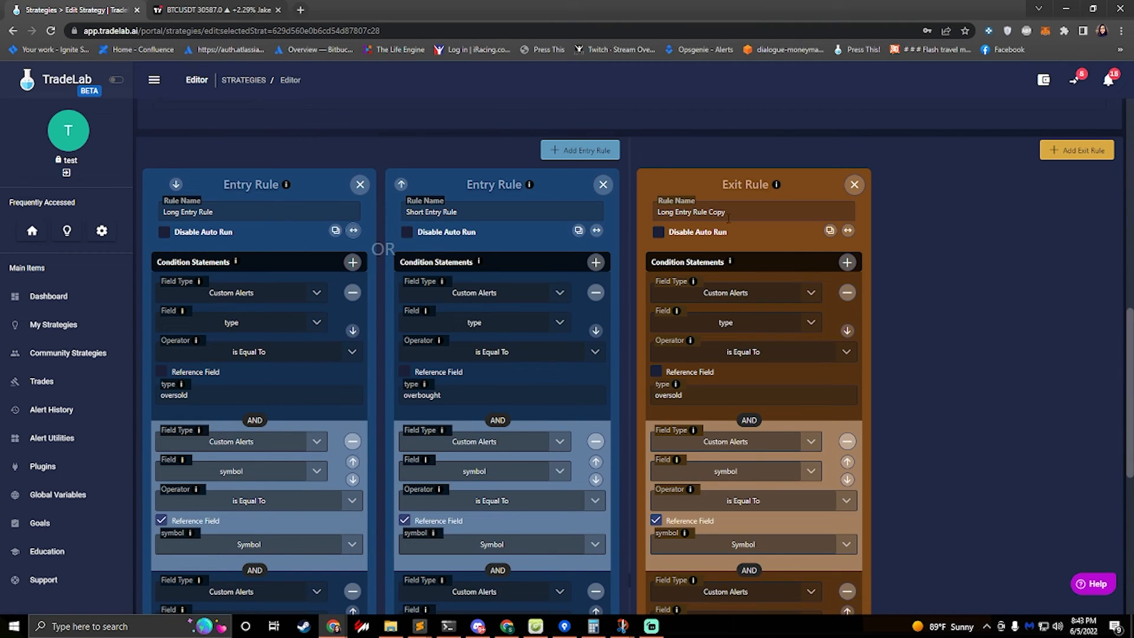
pyautogui.moveTo(728, 212); pyautogui.dragTo(675, 211)
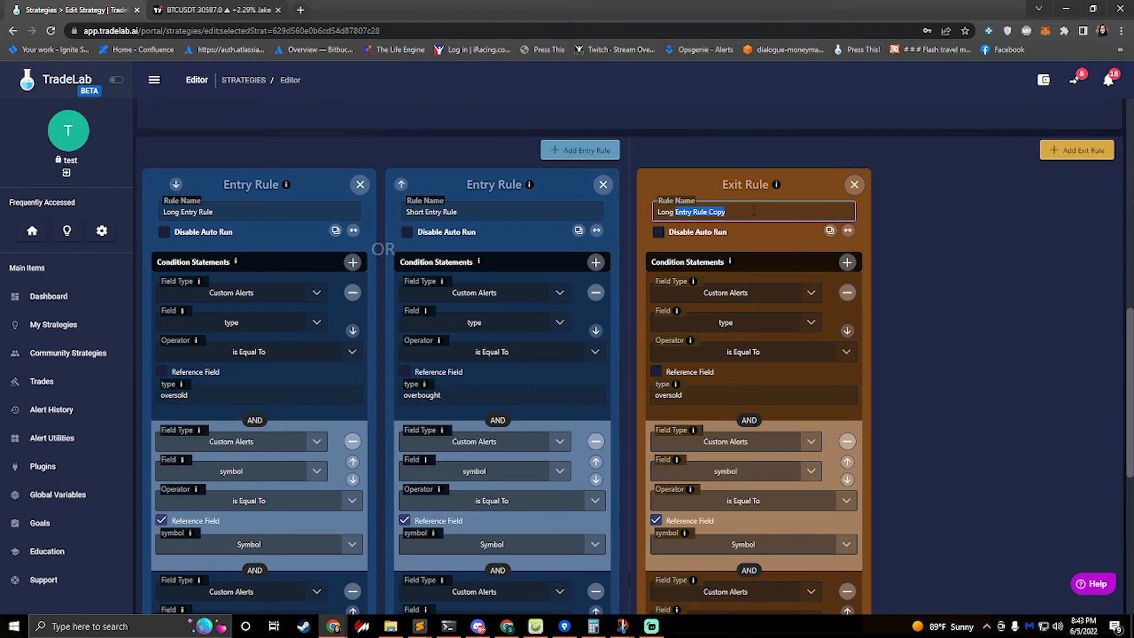
pyautogui.write('Exit Rul')
# Change the Long Exit Rule's type condition value to overbought
pyautogui.click(697, 396)
pyautogui.press('BackSpace')
pyautogui.press('BackSpace')
pyautogui.press('BackSpace')
pyautogui.press('BackSpace')
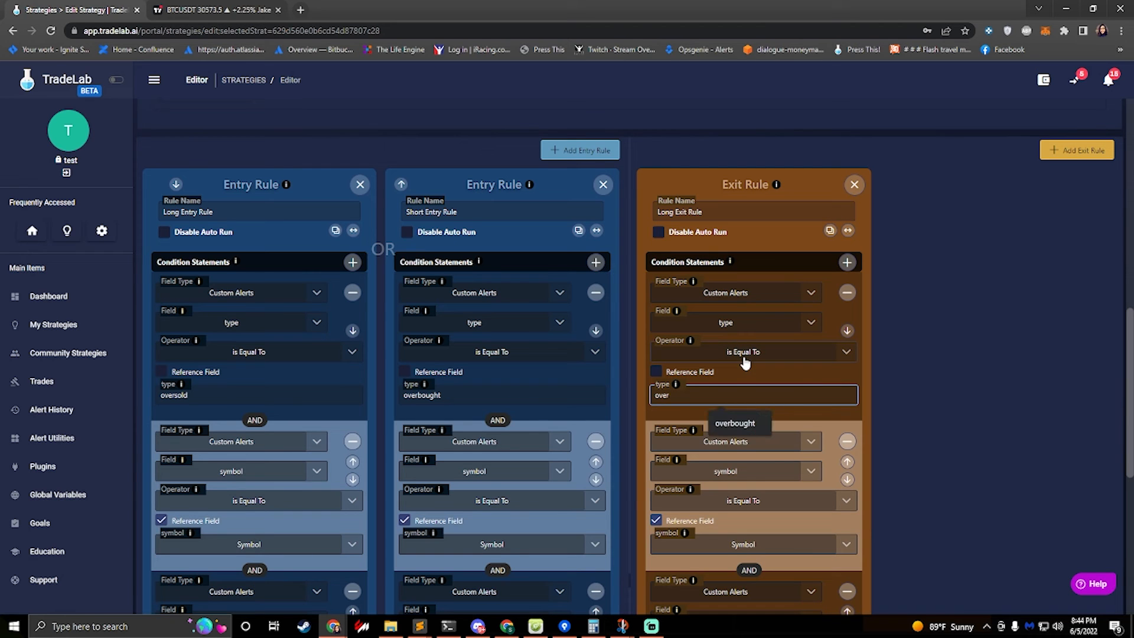
pyautogui.write('bought')
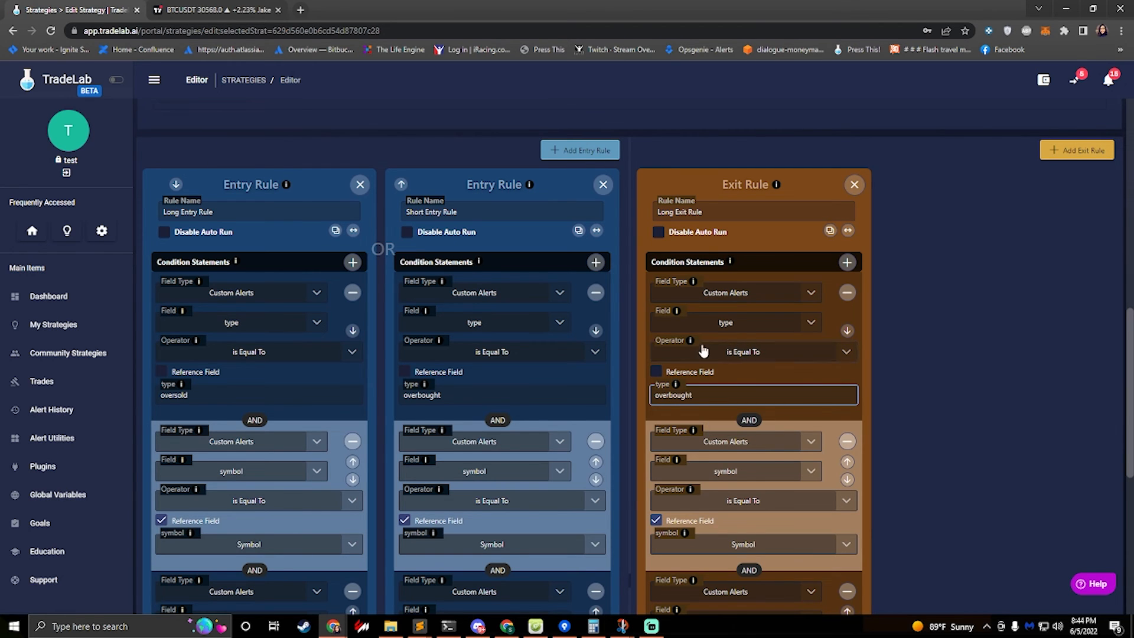
# Remove the side-setting action from the Long Exit Rule, keeping only the Close Order action
pyautogui.scroll(-4, 714, 370)
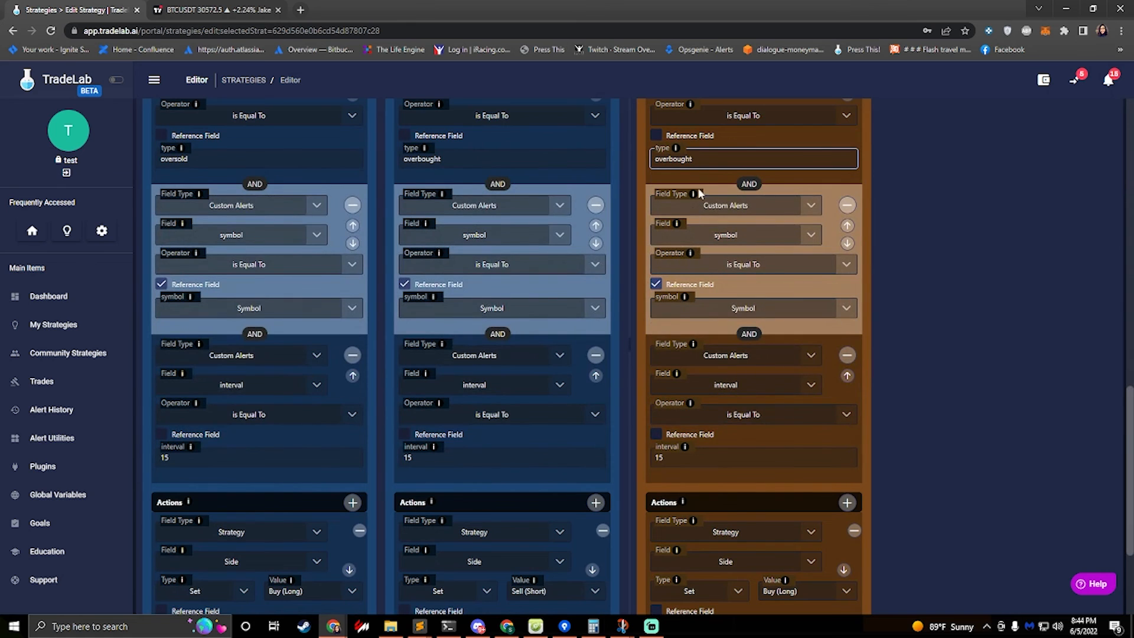
pyautogui.scroll(-3, 673, 327)
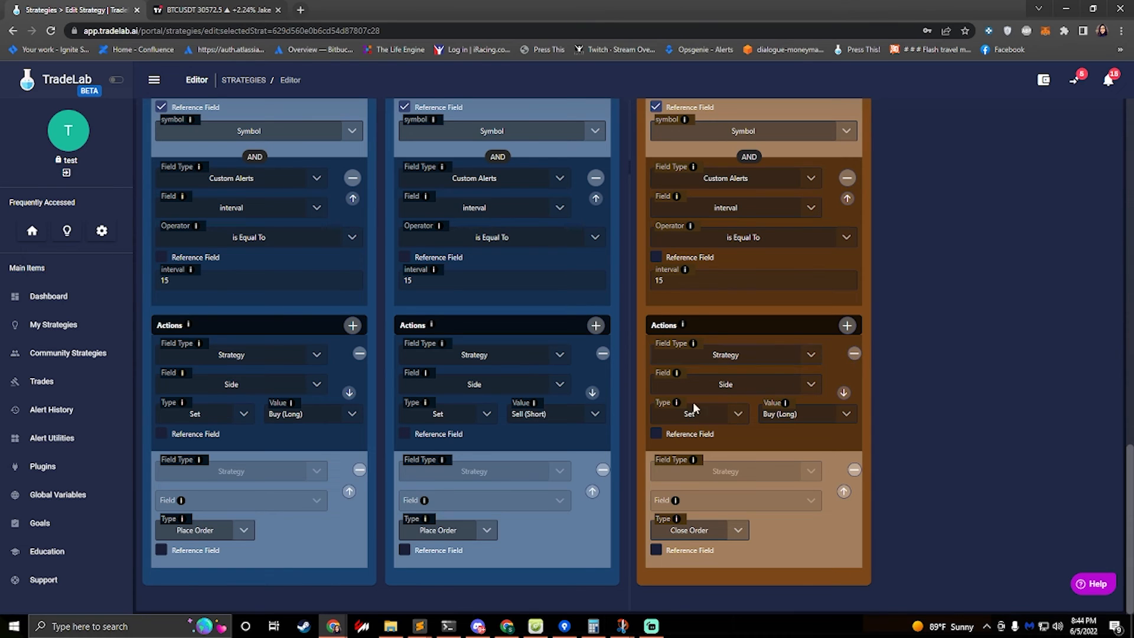
pyautogui.click(855, 355)
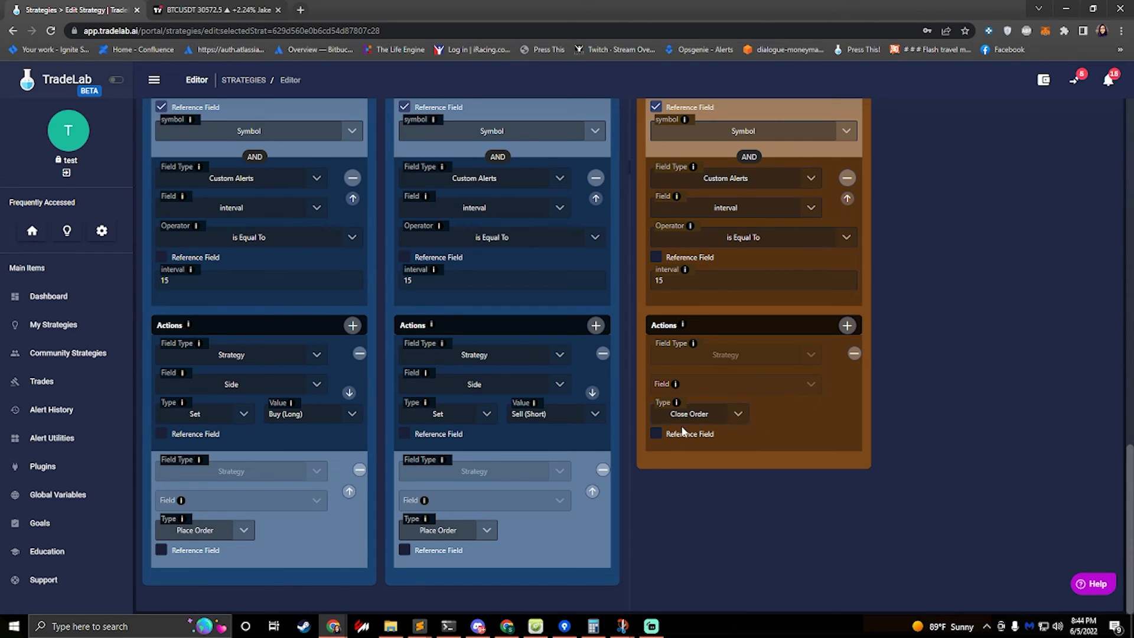
# Clone the Long Exit Rule and name the two exit rules Long Exit Rule and Short Exit Rule
pyautogui.scroll(7, 742, 414)
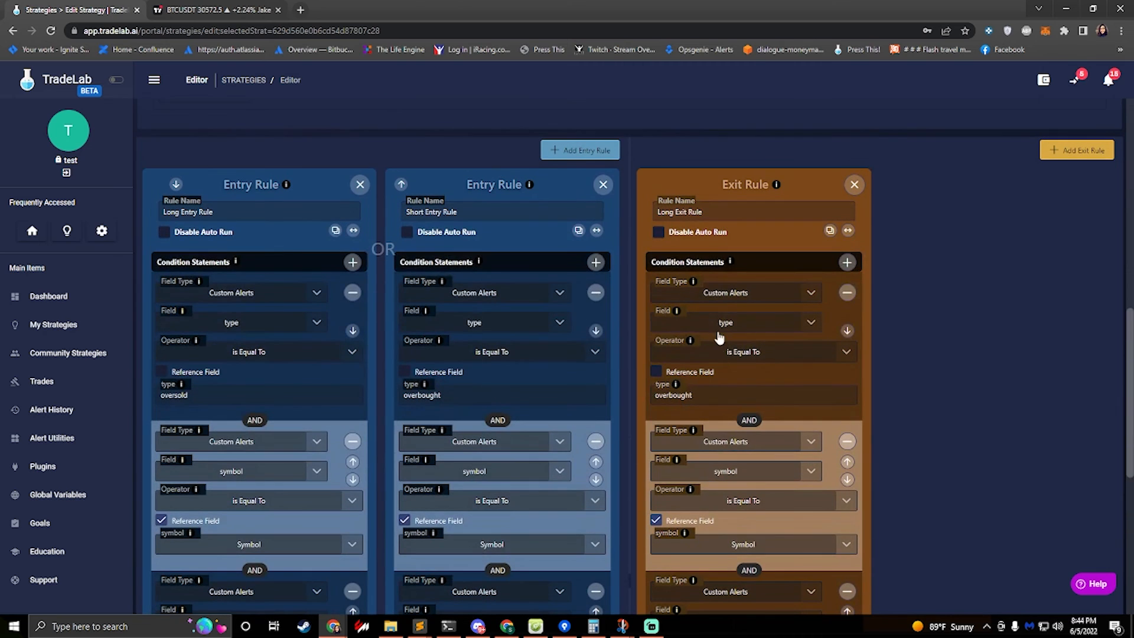
pyautogui.click(830, 231)
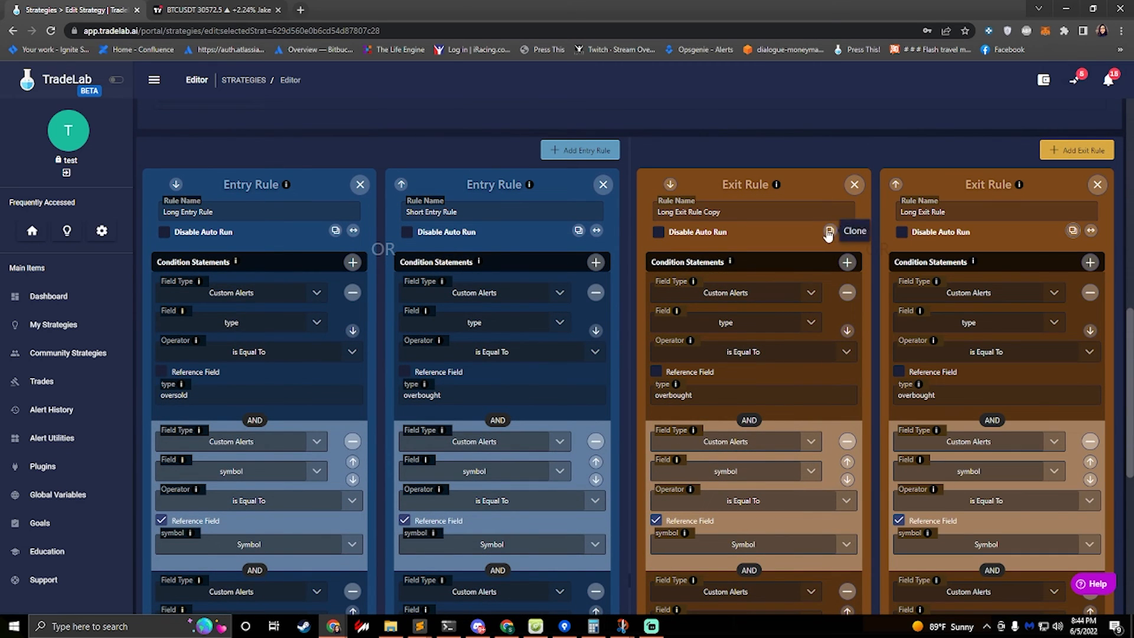
pyautogui.click(717, 211)
pyautogui.moveTo(718, 211); pyautogui.dragTo(704, 212)
pyautogui.press('BackSpace')
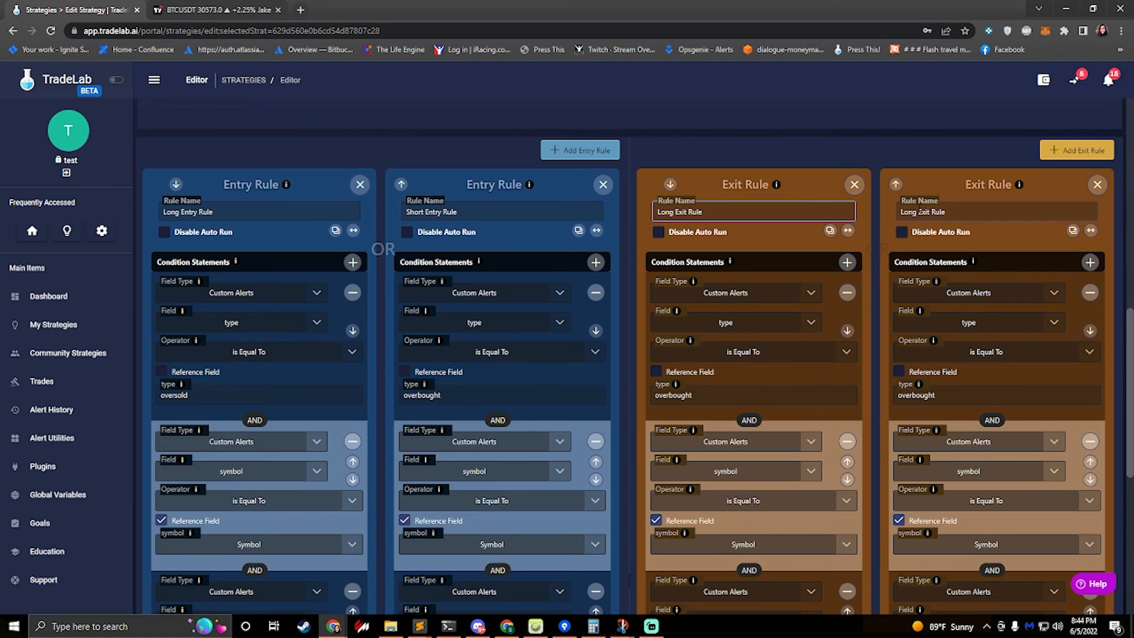
pyautogui.moveTo(919, 212); pyautogui.dragTo(877, 214)
pyautogui.press('BackSpace')
pyautogui.write('Short')
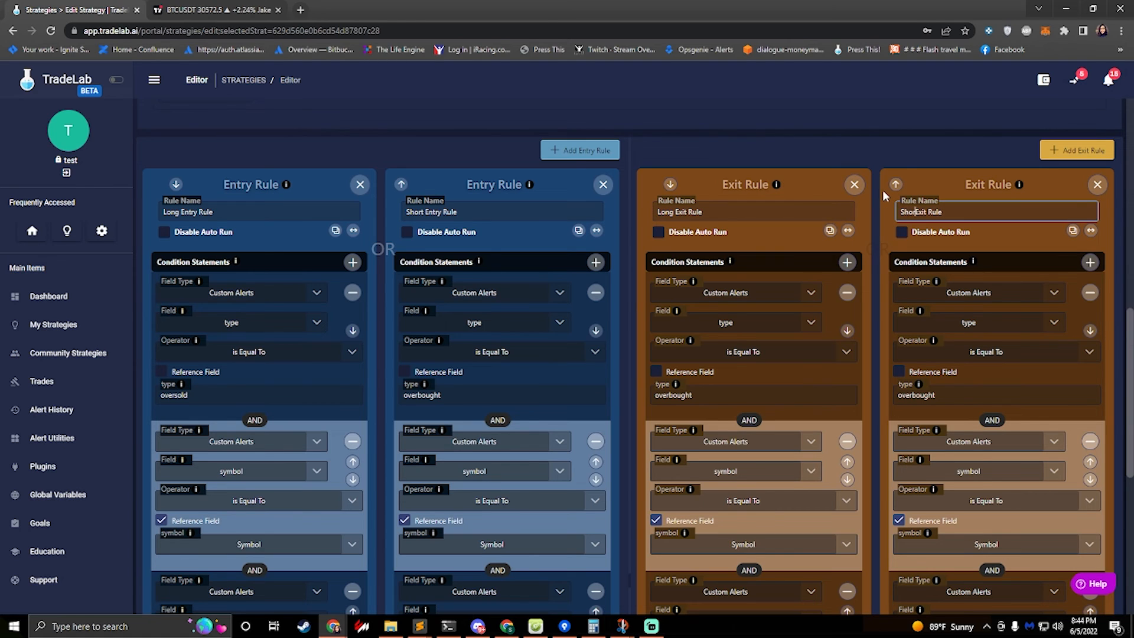
# Change the Short Exit Rule's type condition value to oversold
pyautogui.scroll(-1, 998, 395)
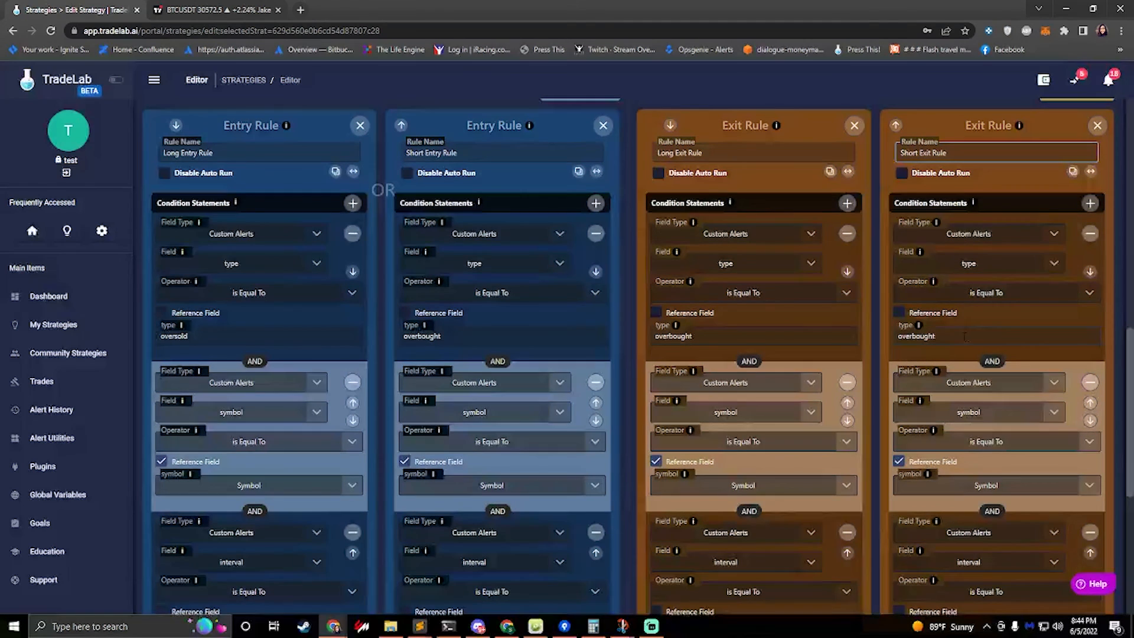
pyautogui.moveTo(936, 335); pyautogui.dragTo(914, 336)
pyautogui.press('BackSpace')
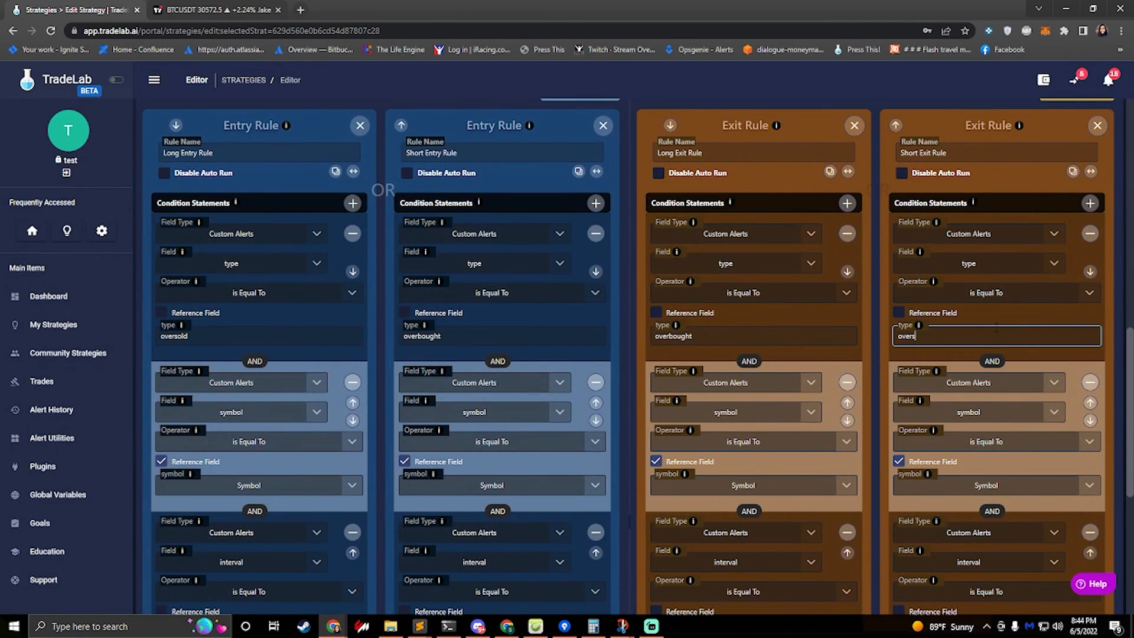
pyautogui.write('sold')
pyautogui.scroll(-5, 955, 362)
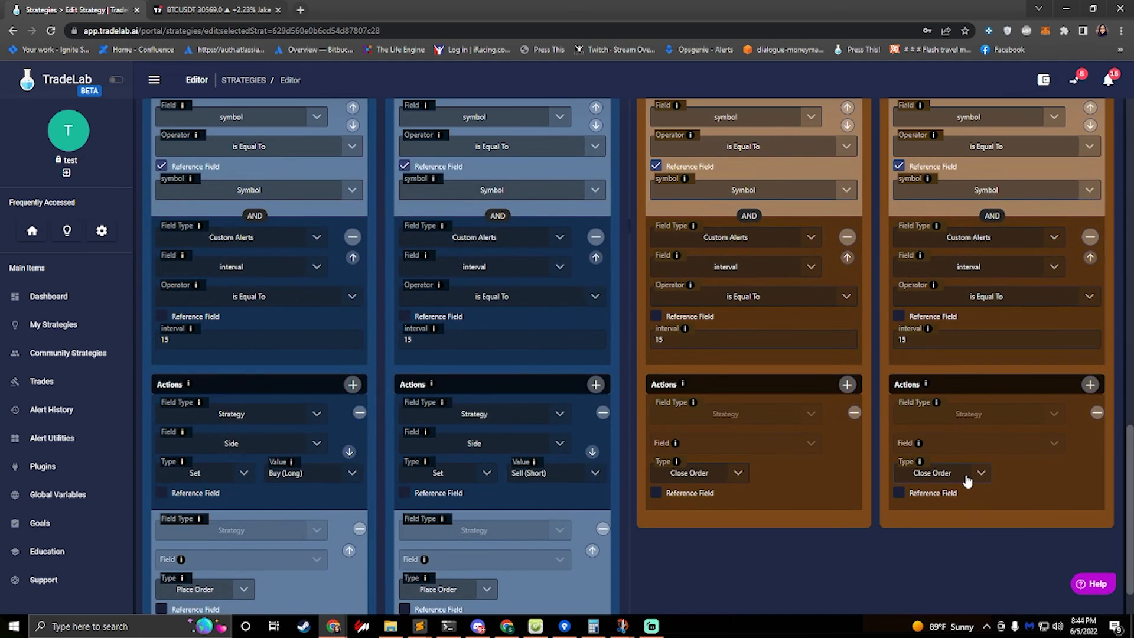
pyautogui.scroll(8, 399, 394)
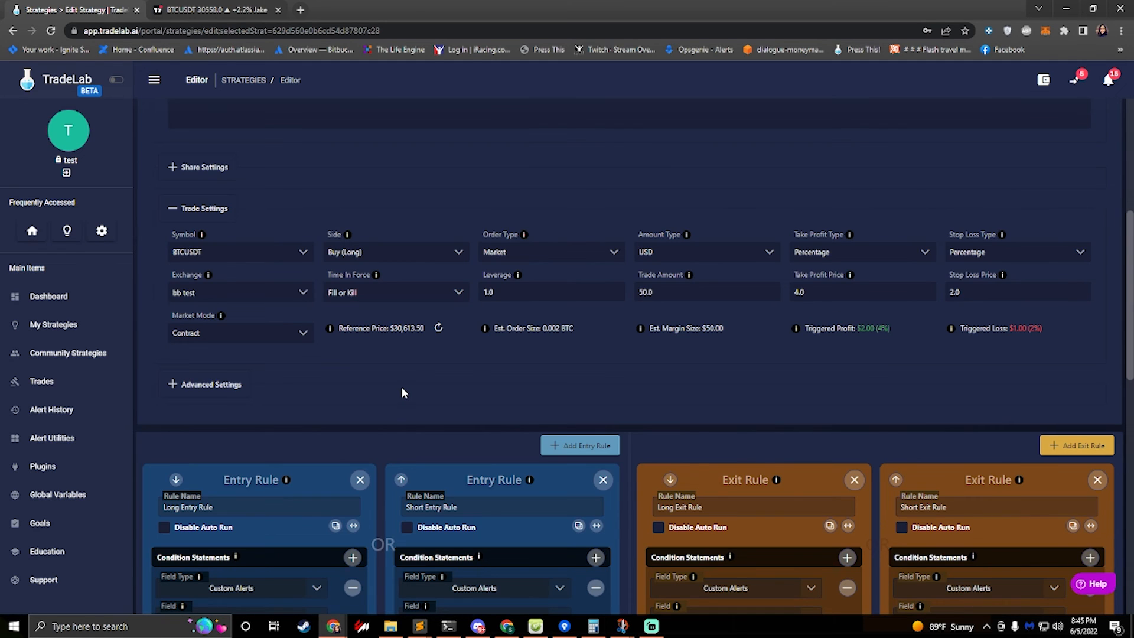
pyautogui.scroll(-9, 402, 393)
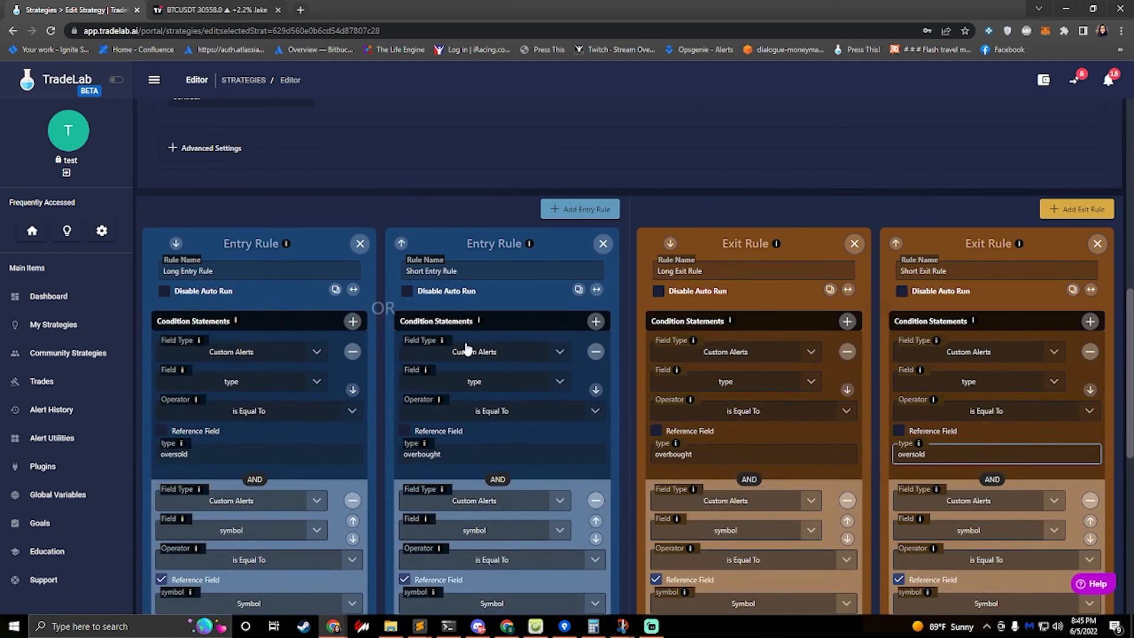
# Review the strategy's trade settings and expand the Advanced Settings section
pyautogui.scroll(15, 457, 345)
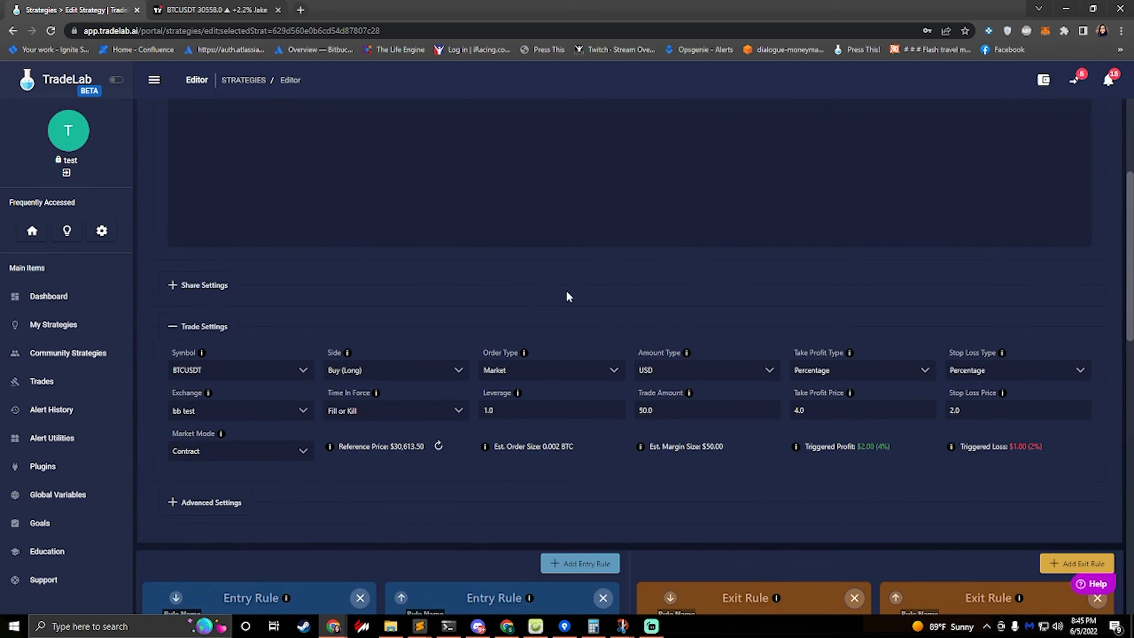
pyautogui.scroll(-3, 413, 271)
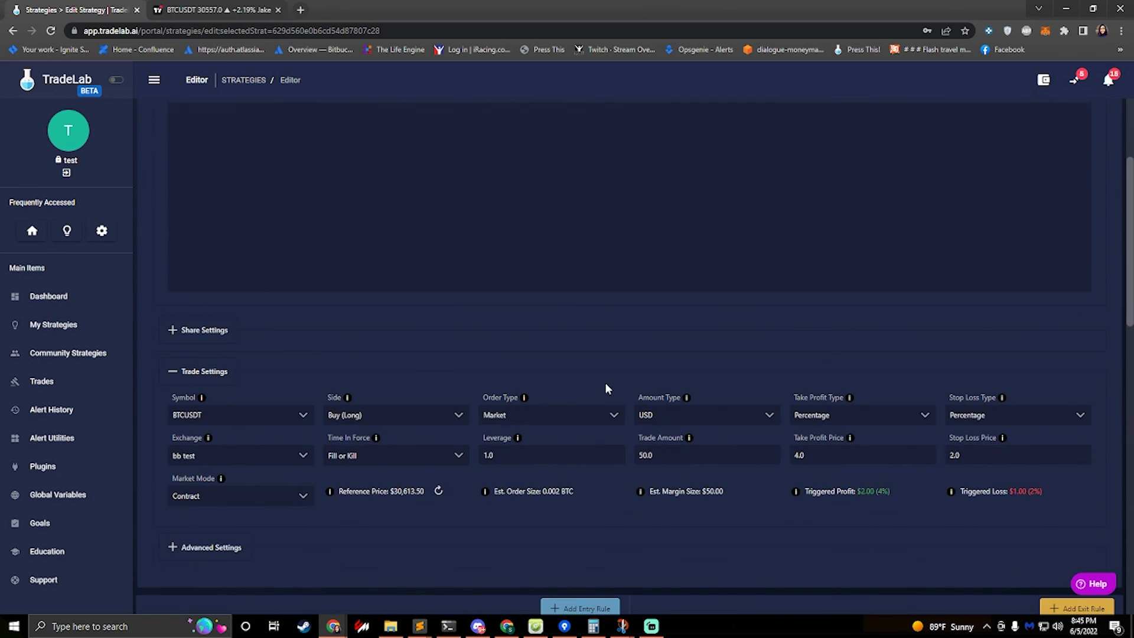
pyautogui.doubleClick(647, 454)
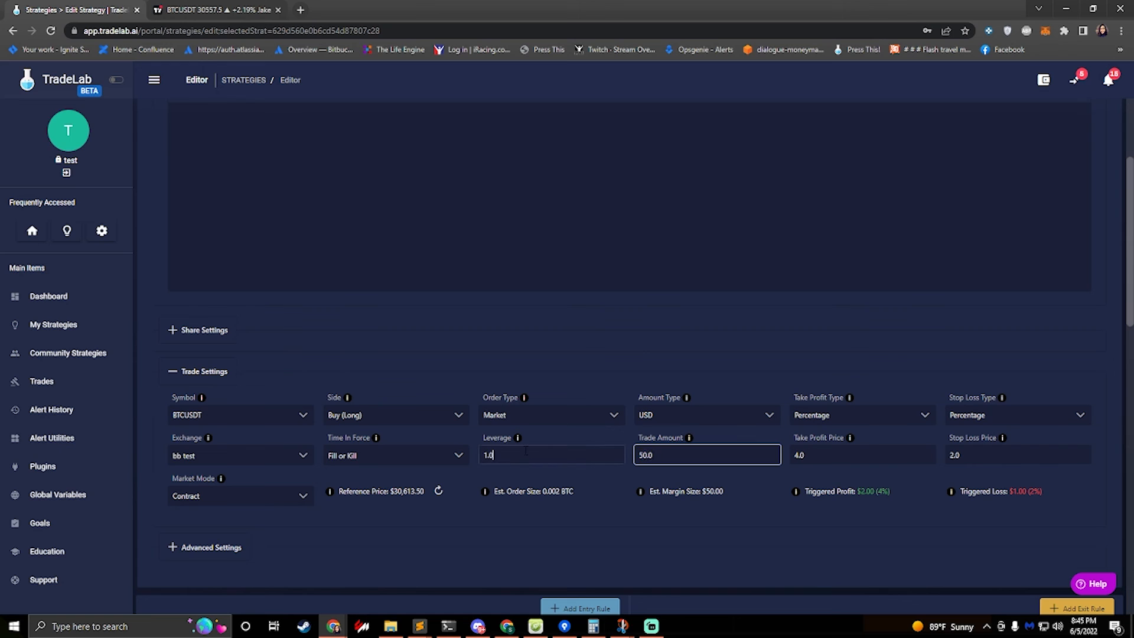
pyautogui.doubleClick(491, 455)
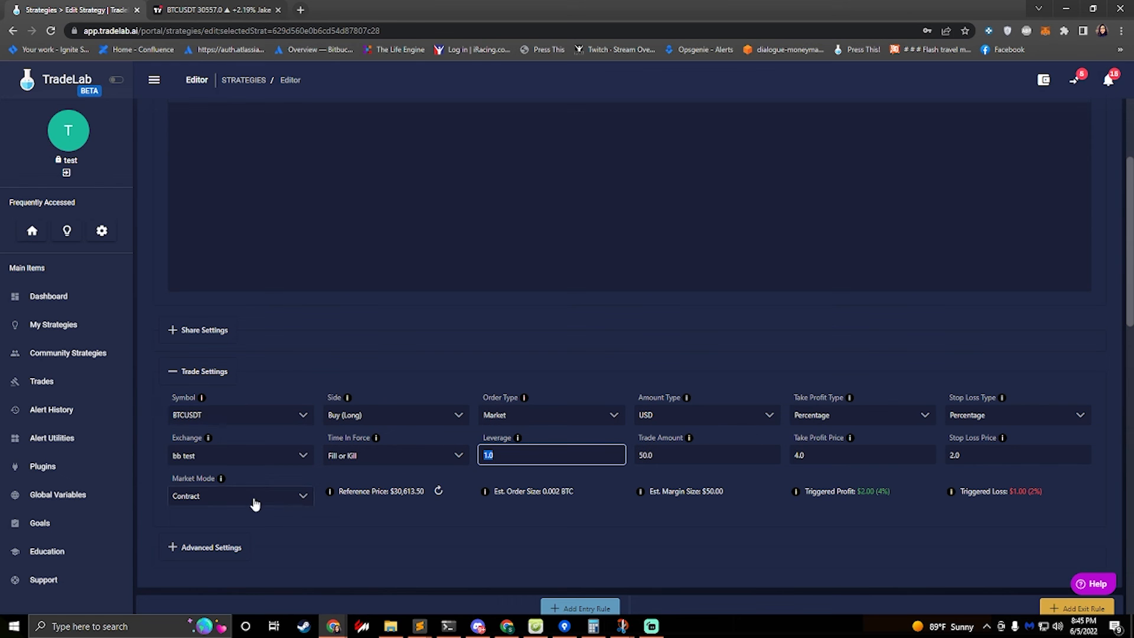
pyautogui.click(204, 556)
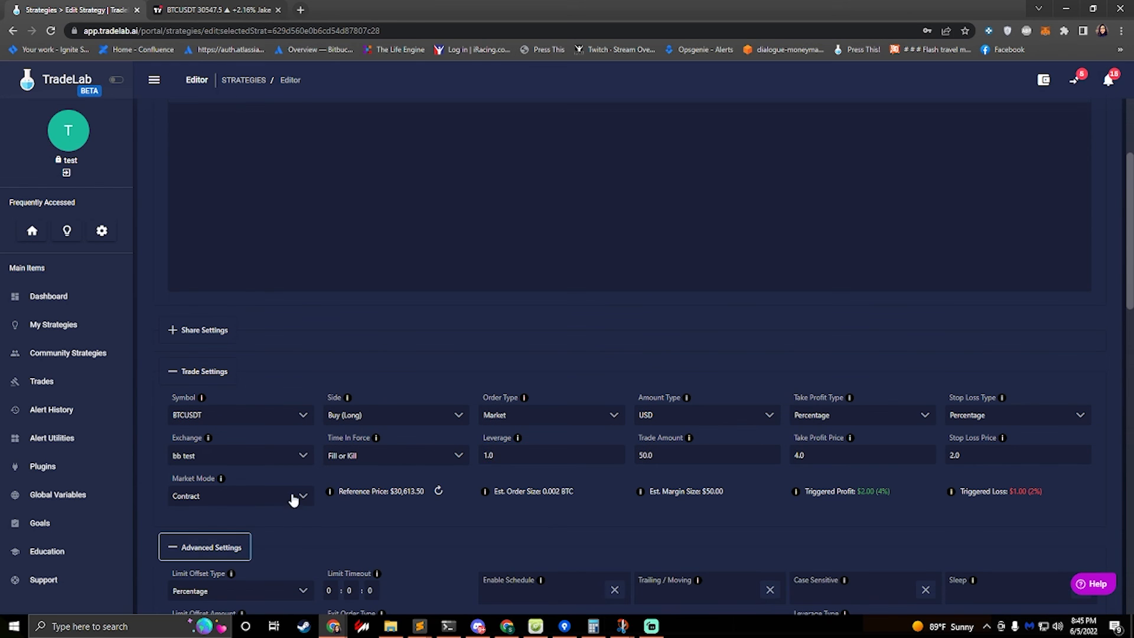
pyautogui.scroll(-4, 291, 496)
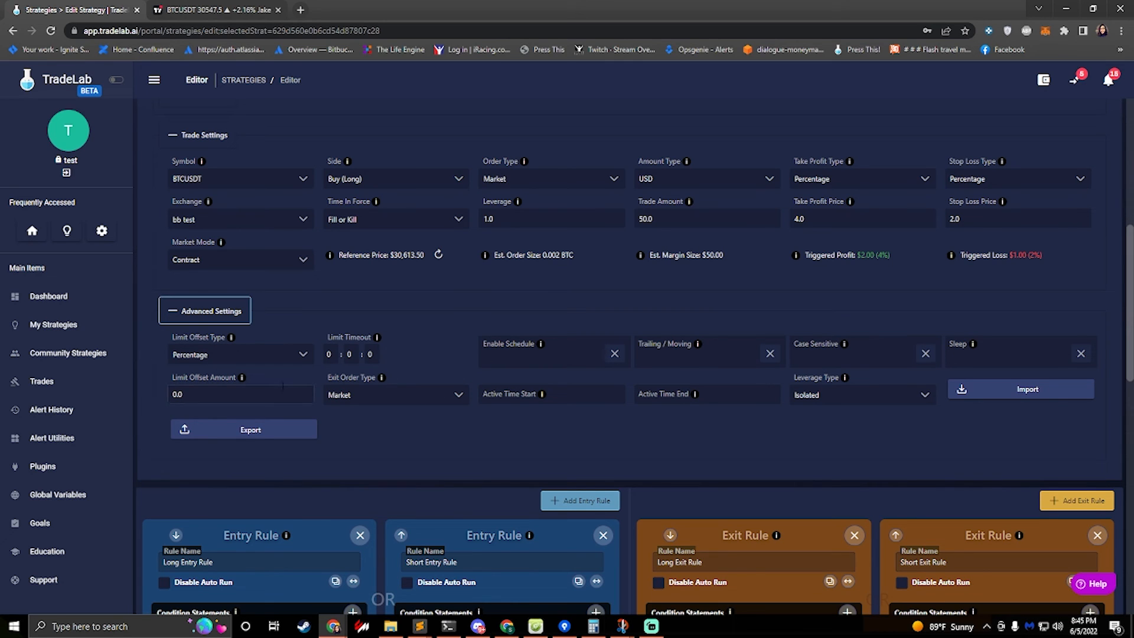
pyautogui.scroll(7, 484, 345)
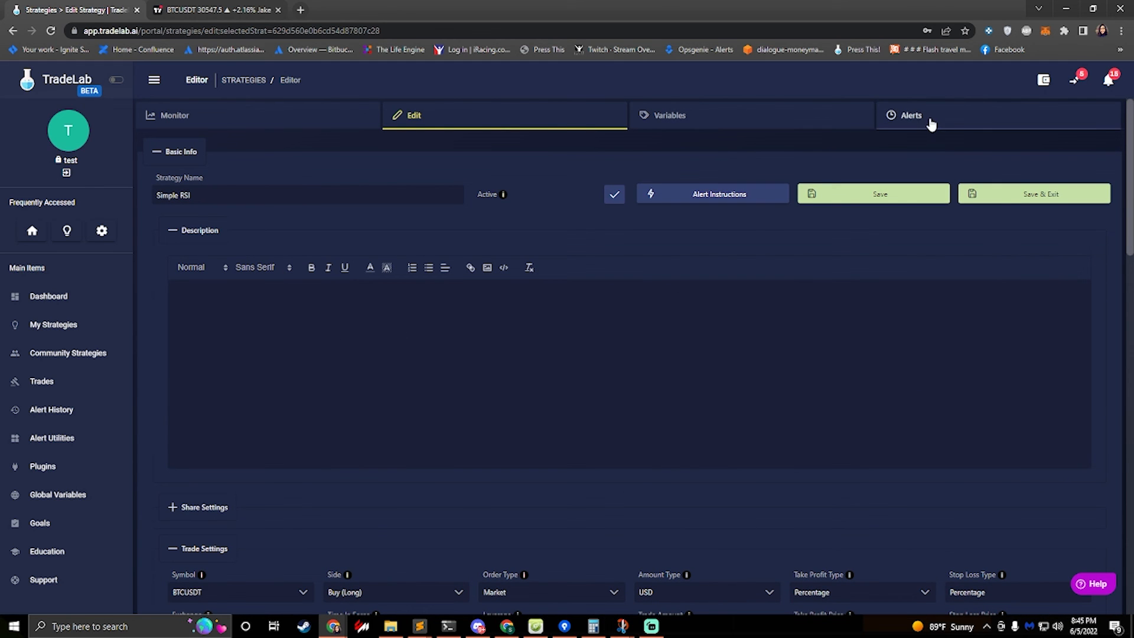
# Save the Simple RSI strategy and exit the editor
pyautogui.click(185, 10)
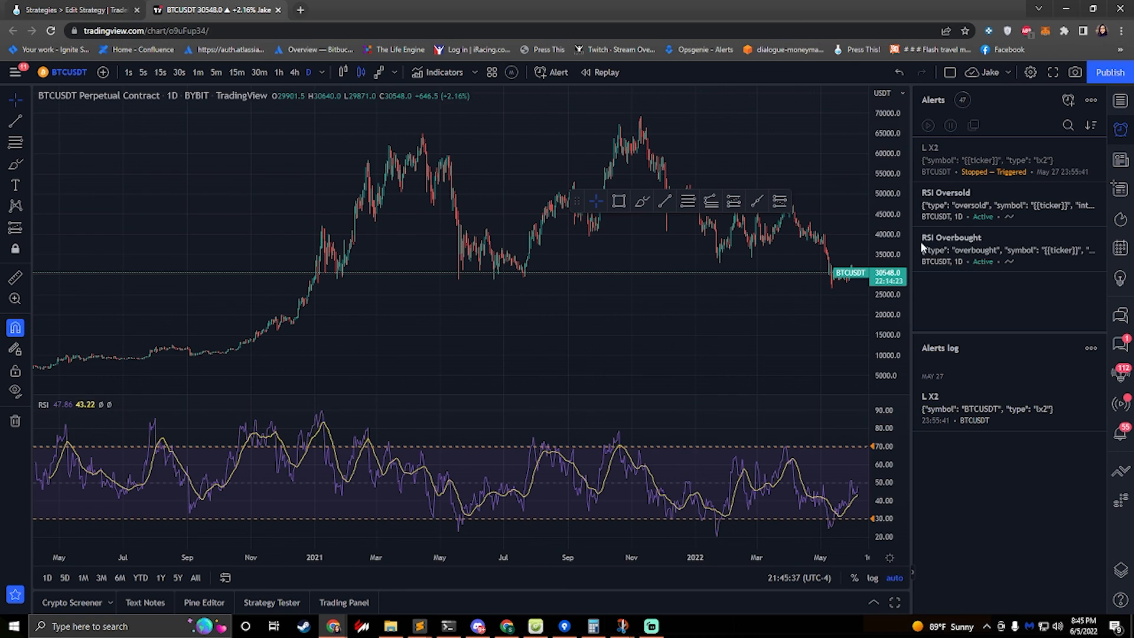
pyautogui.click(77, 10)
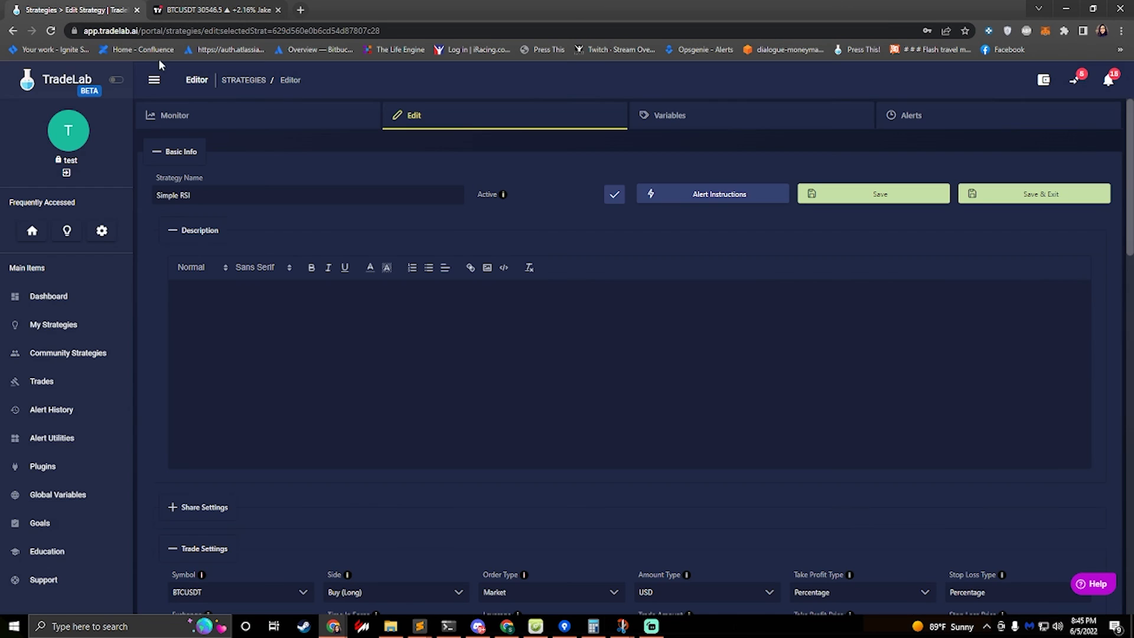
pyautogui.click(1004, 198)
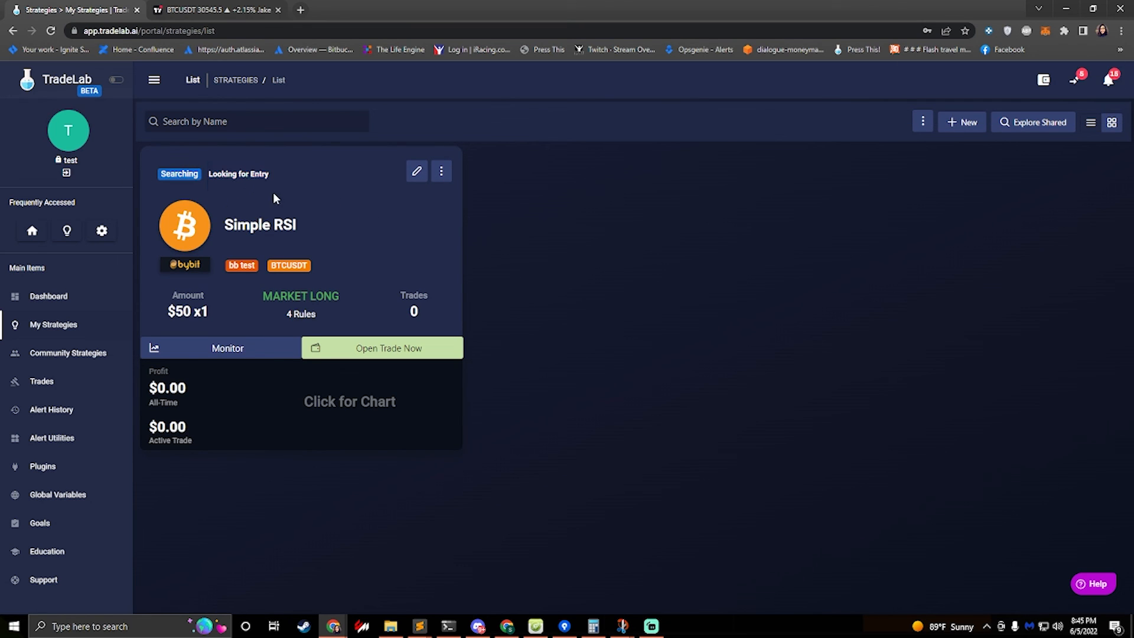
# Reopen the Simple RSI strategy in the editor and go to its alerts list
pyautogui.click(214, 10)
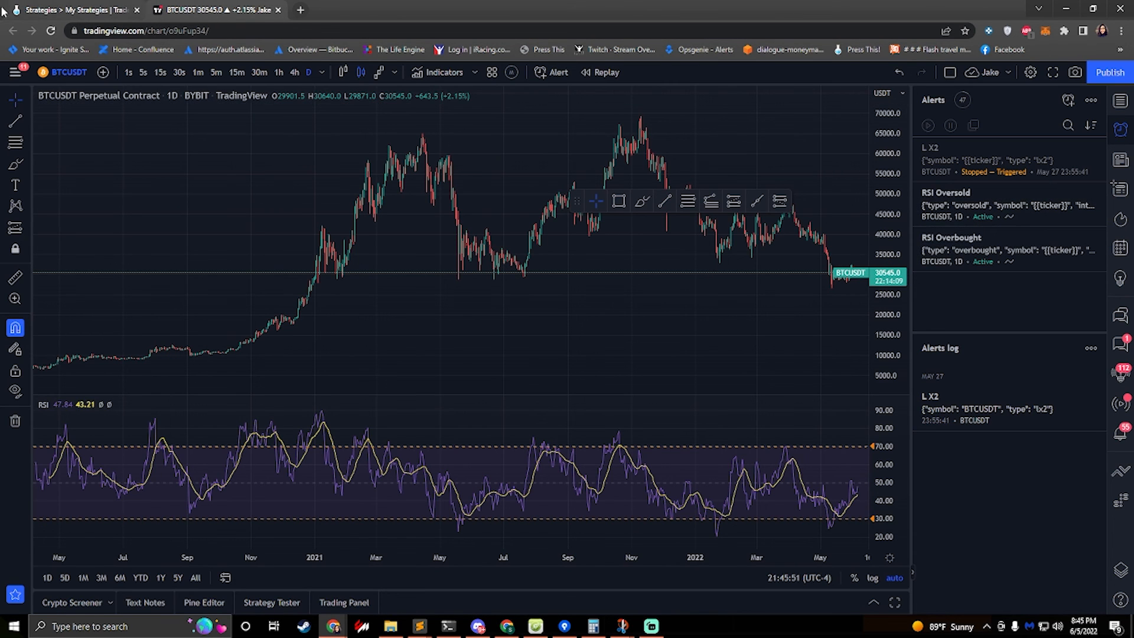
pyautogui.click(76, 10)
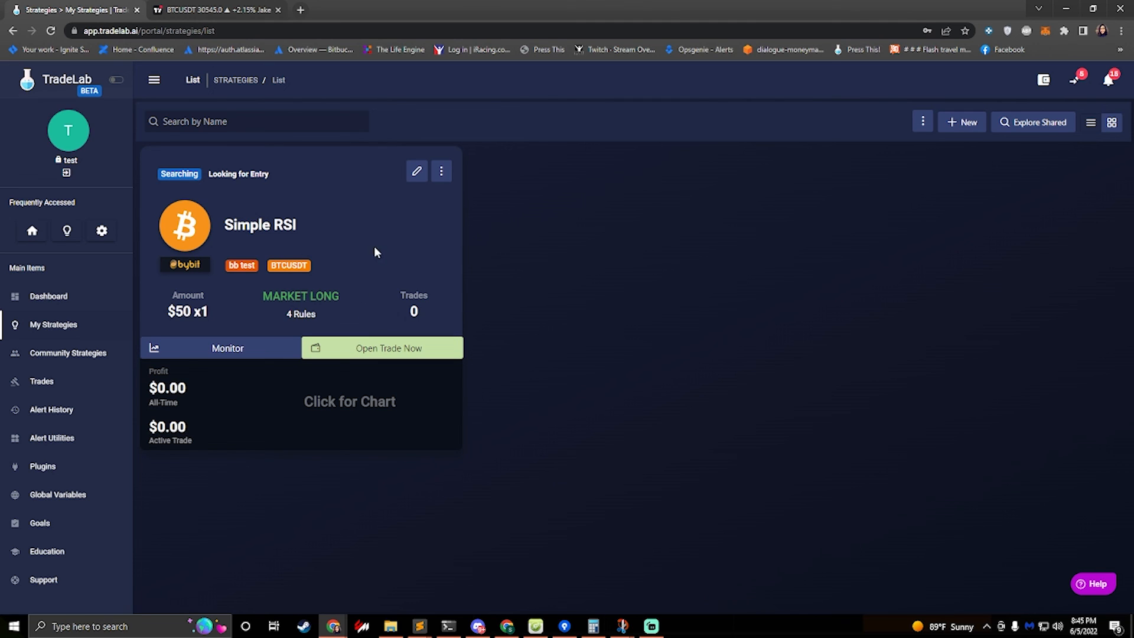
pyautogui.click(418, 178)
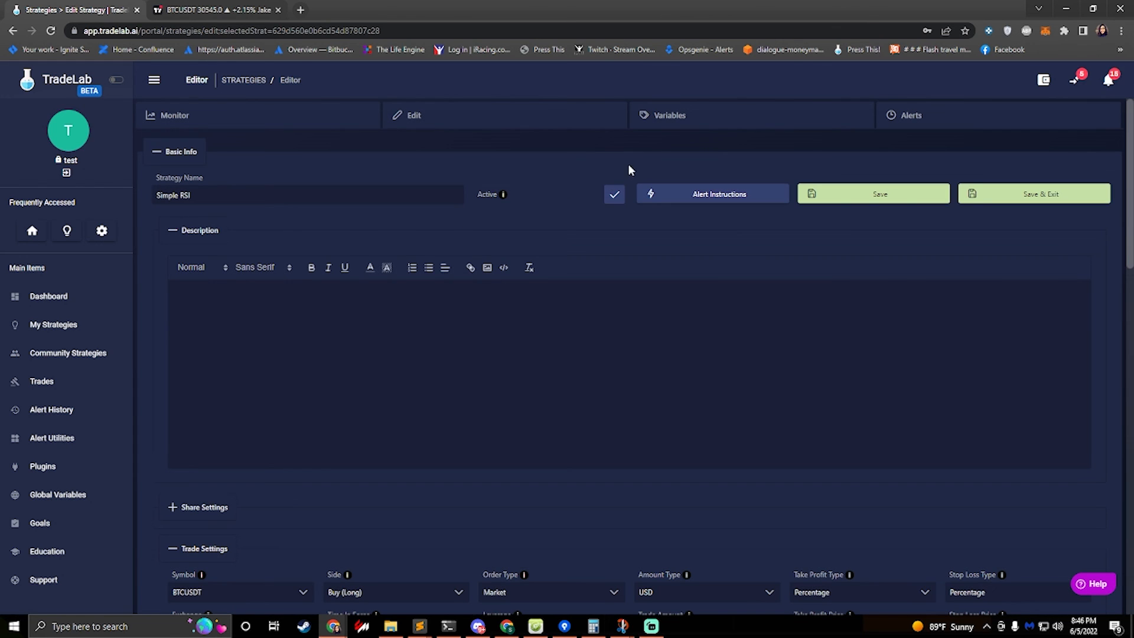
pyautogui.click(936, 121)
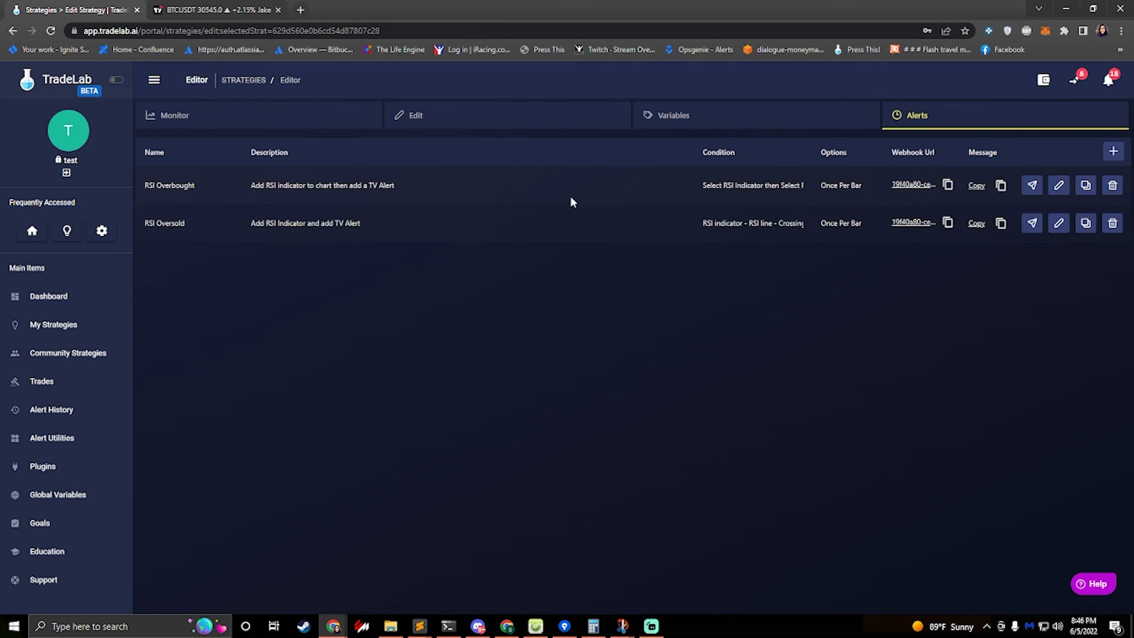
# Send a test RSI Overbought alert with interval 15 and Place Real Orders enabled
pyautogui.click(1033, 187)
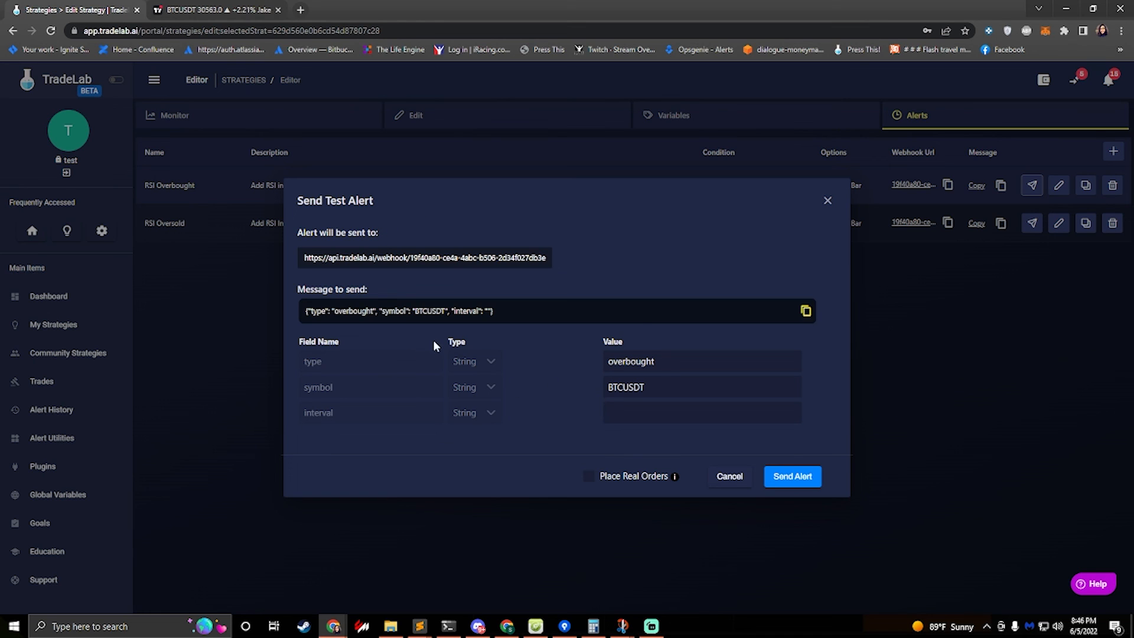
pyautogui.click(630, 409)
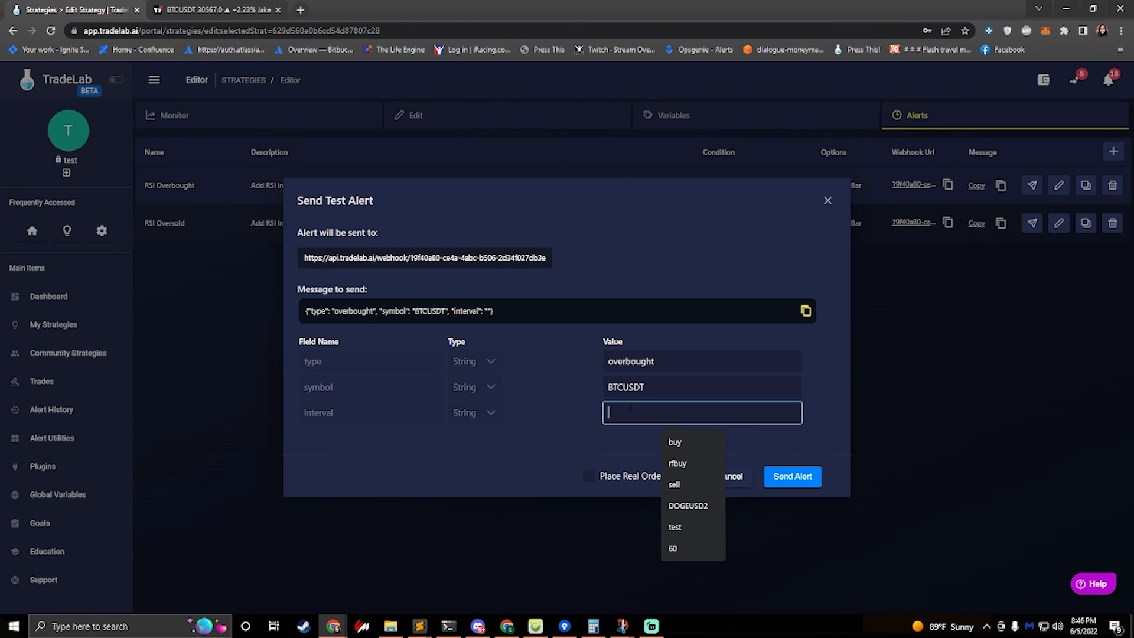
pyautogui.write('15')
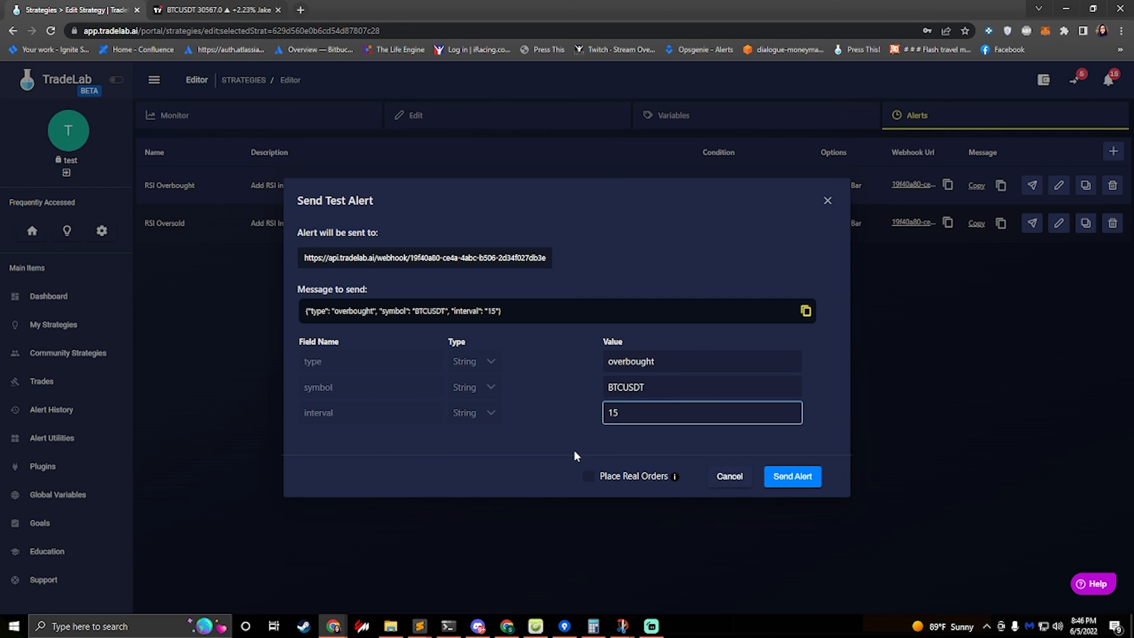
pyautogui.click(588, 476)
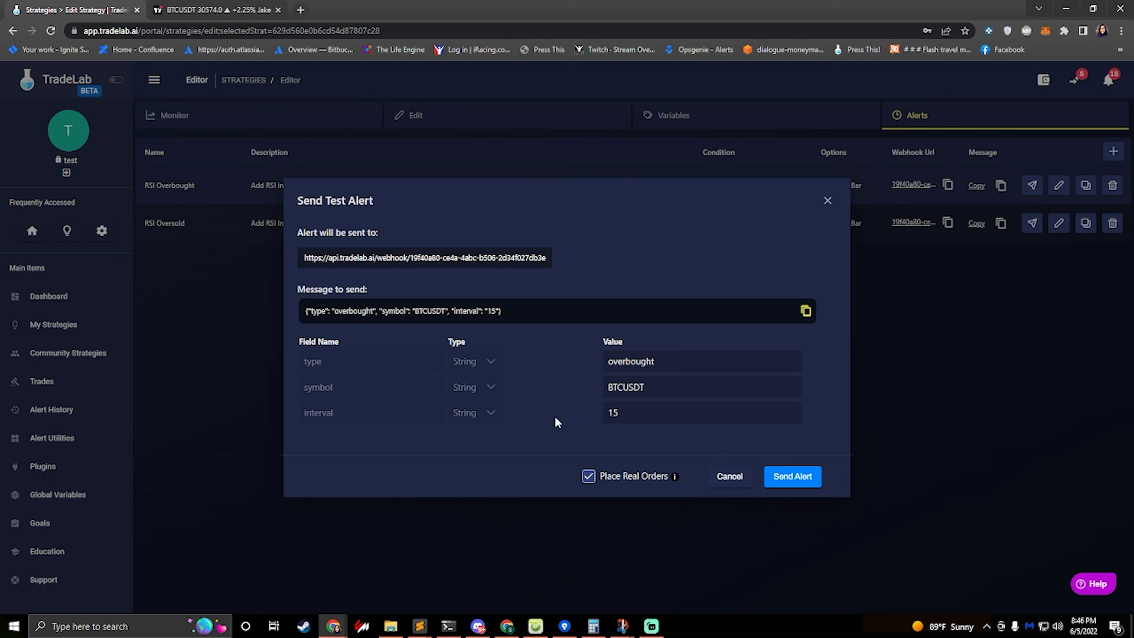
pyautogui.click(791, 477)
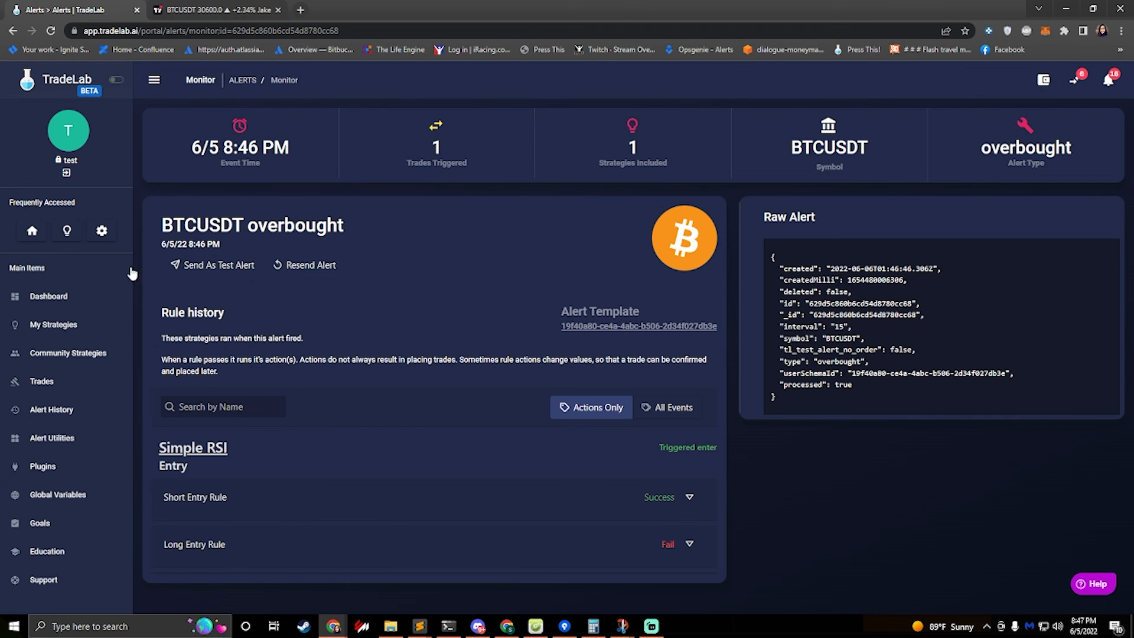
# Return to the My Strategies list
pyautogui.click(60, 326)
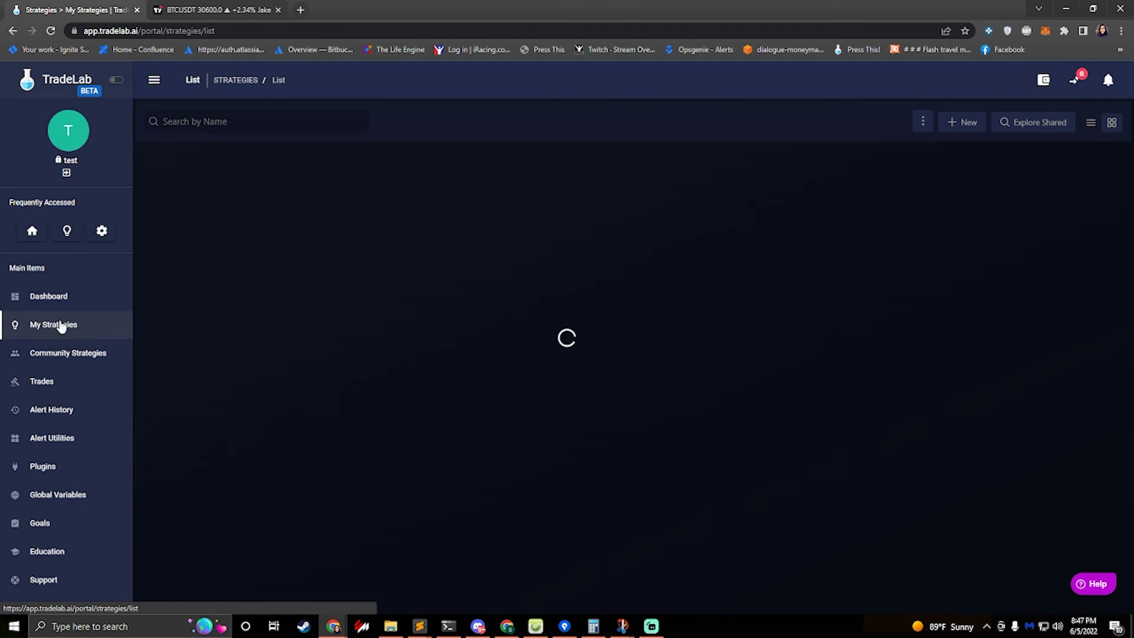
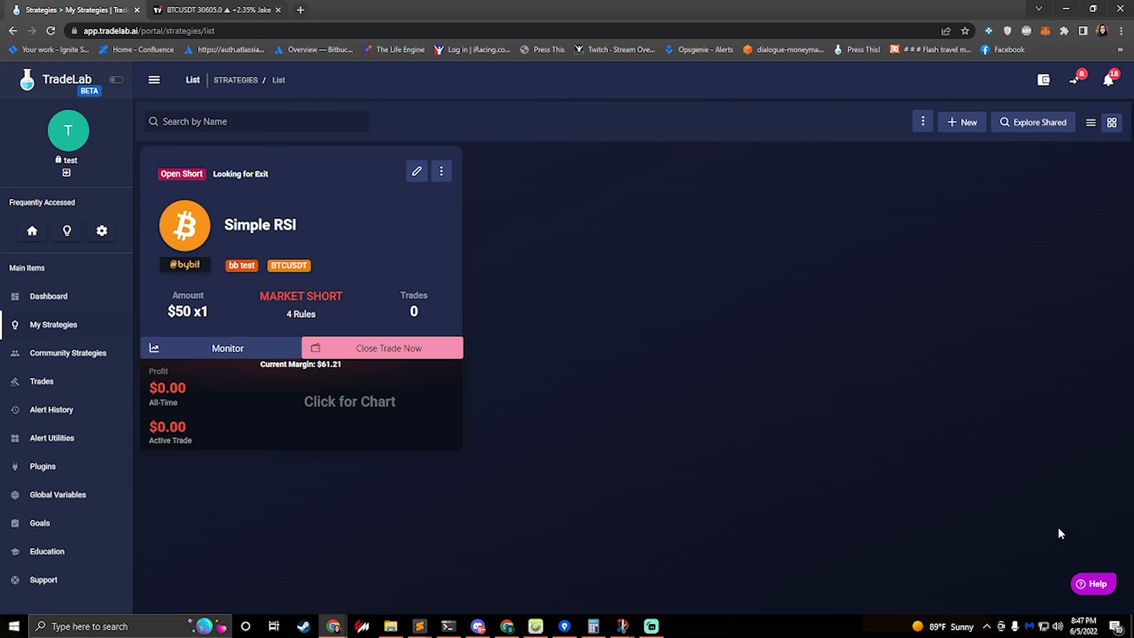
# Open the help widget, search its articles for "disc" and open the article on joining the Discord
pyautogui.click(1092, 584)
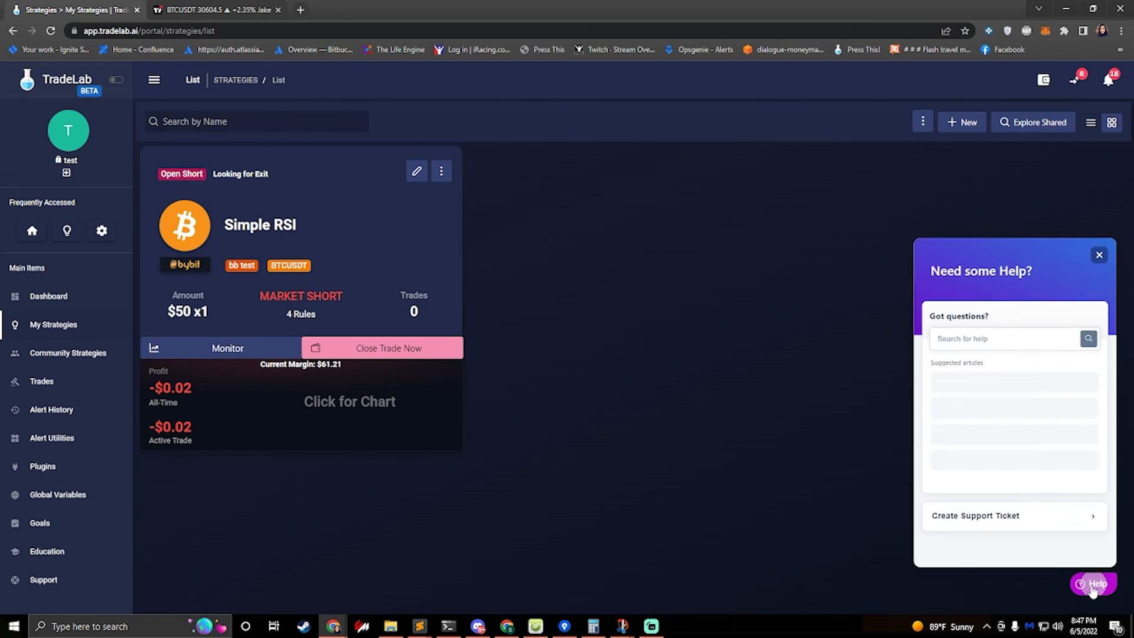
pyautogui.click(972, 312)
pyautogui.write('disc')
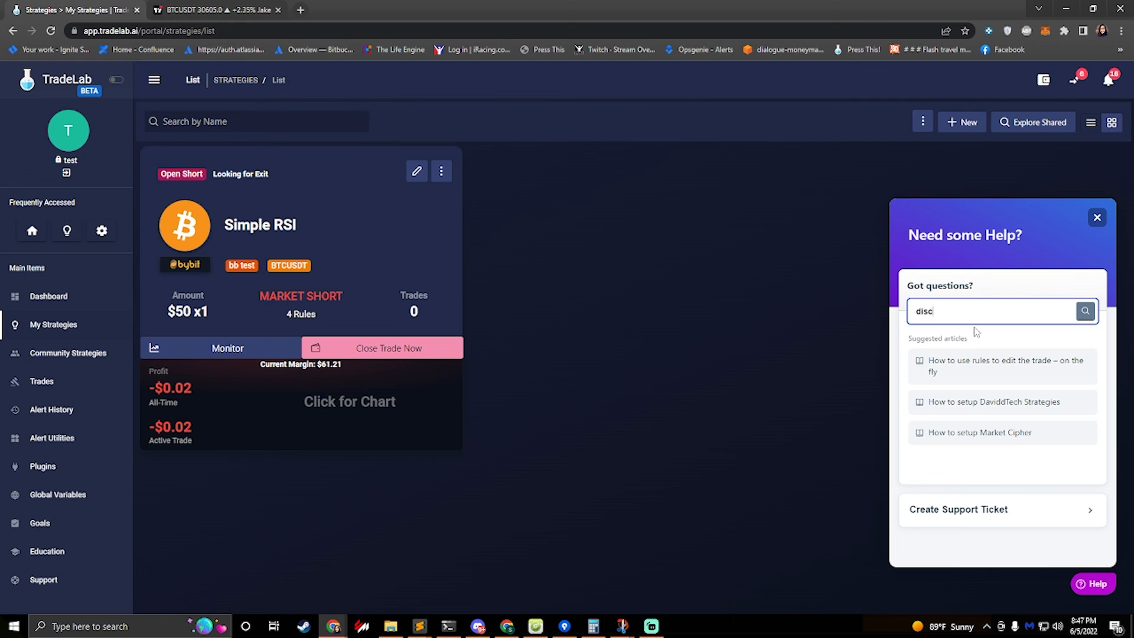
pyautogui.press('Return')
pyautogui.click(975, 314)
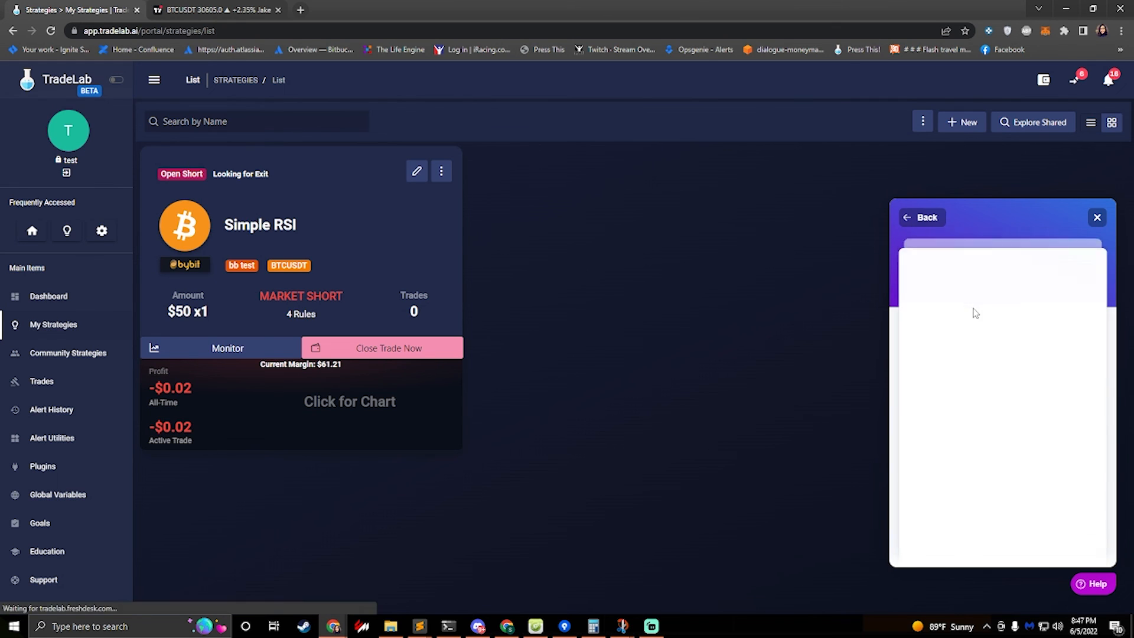
# Go back to the help home, open the Create Support Ticket form and return to the help home
pyautogui.click(923, 220)
pyautogui.click(925, 219)
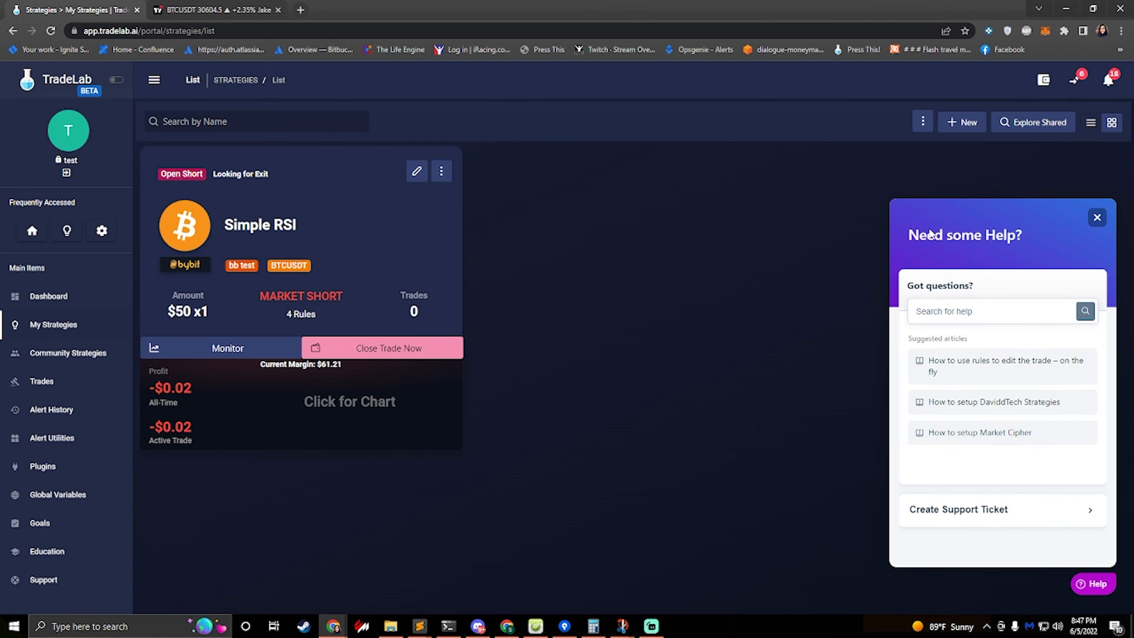
pyautogui.click(954, 312)
pyautogui.click(960, 518)
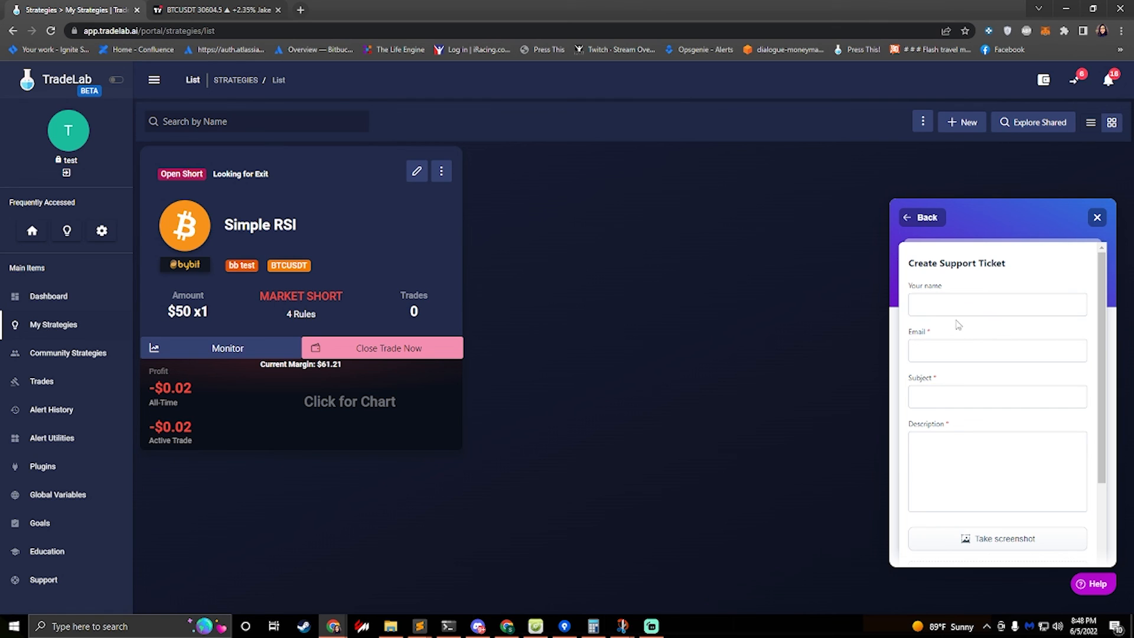
pyautogui.click(923, 219)
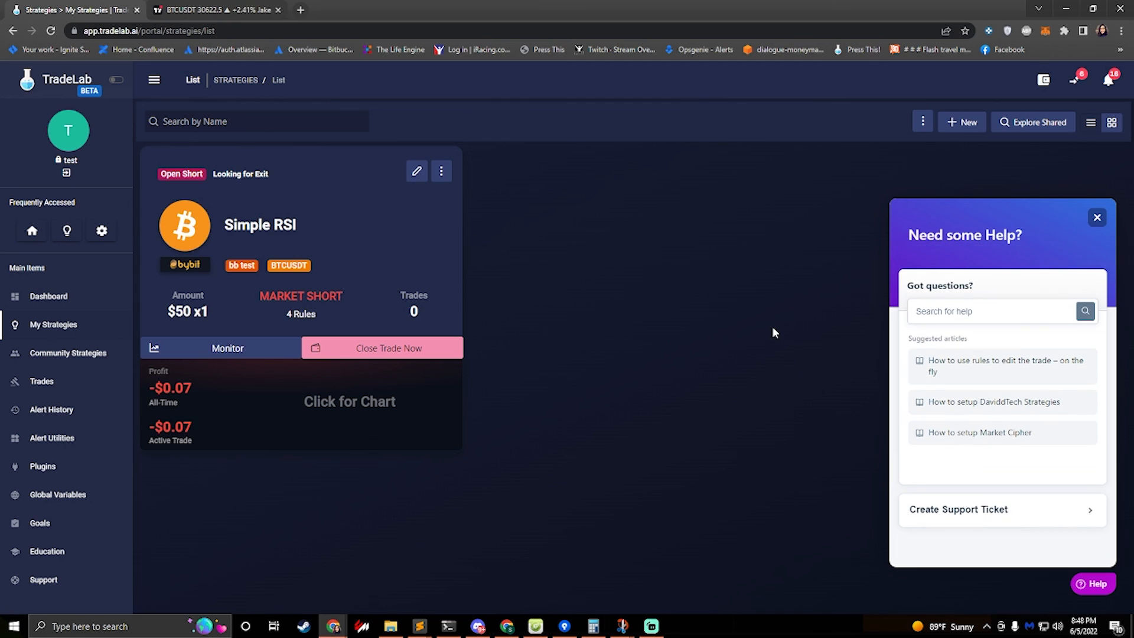